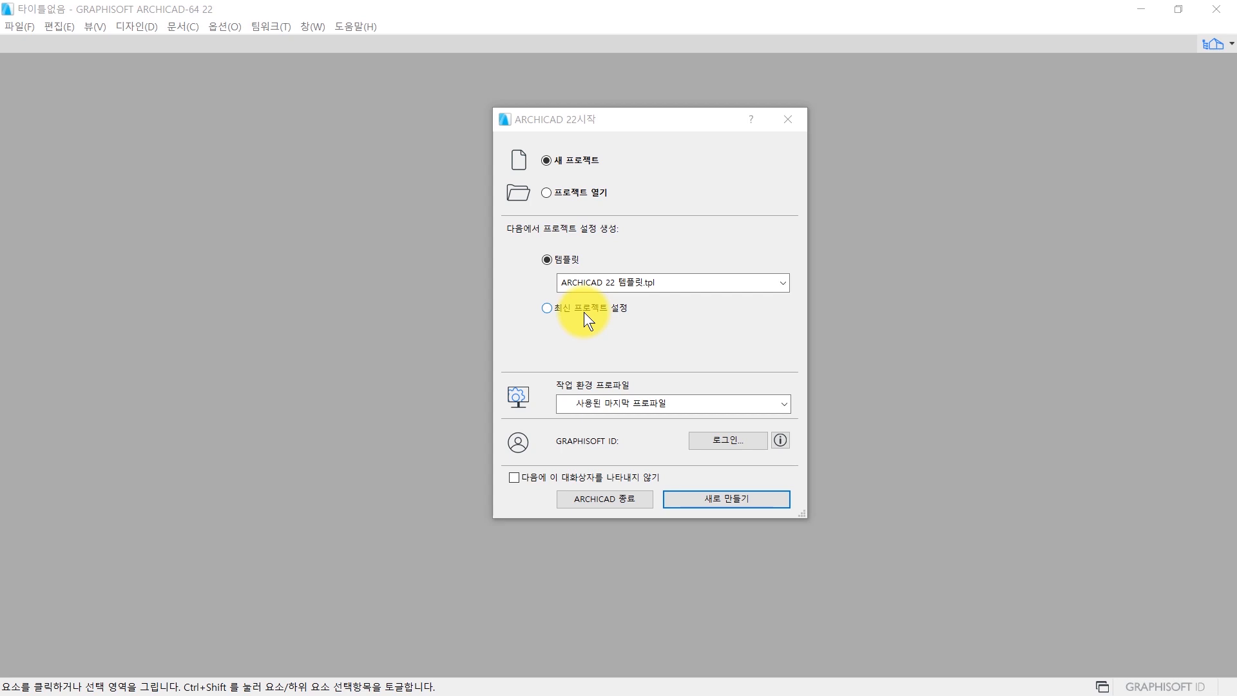
Create a new project from the ARCHICAD 22 template, and set the default wall top to not linked (링크 안됨) with height 5000.
{"action": "left_click", "coordinate": [703, 503]}
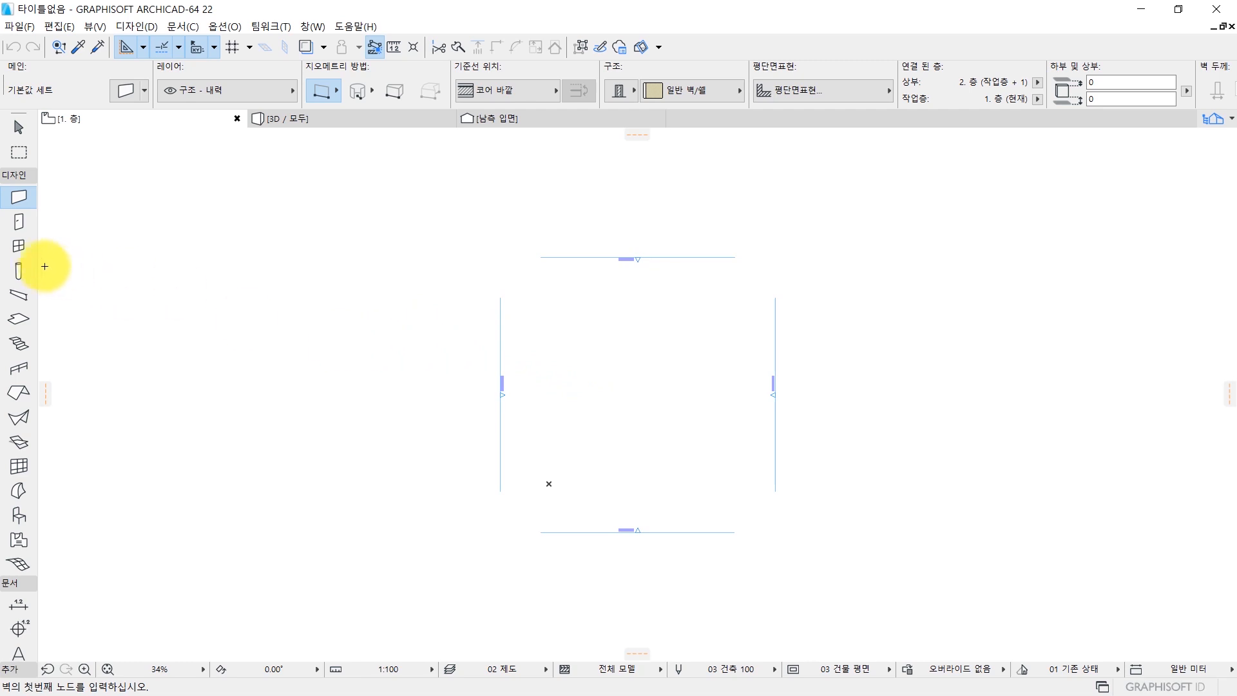
{"action": "double_click", "coordinate": [19, 197]}
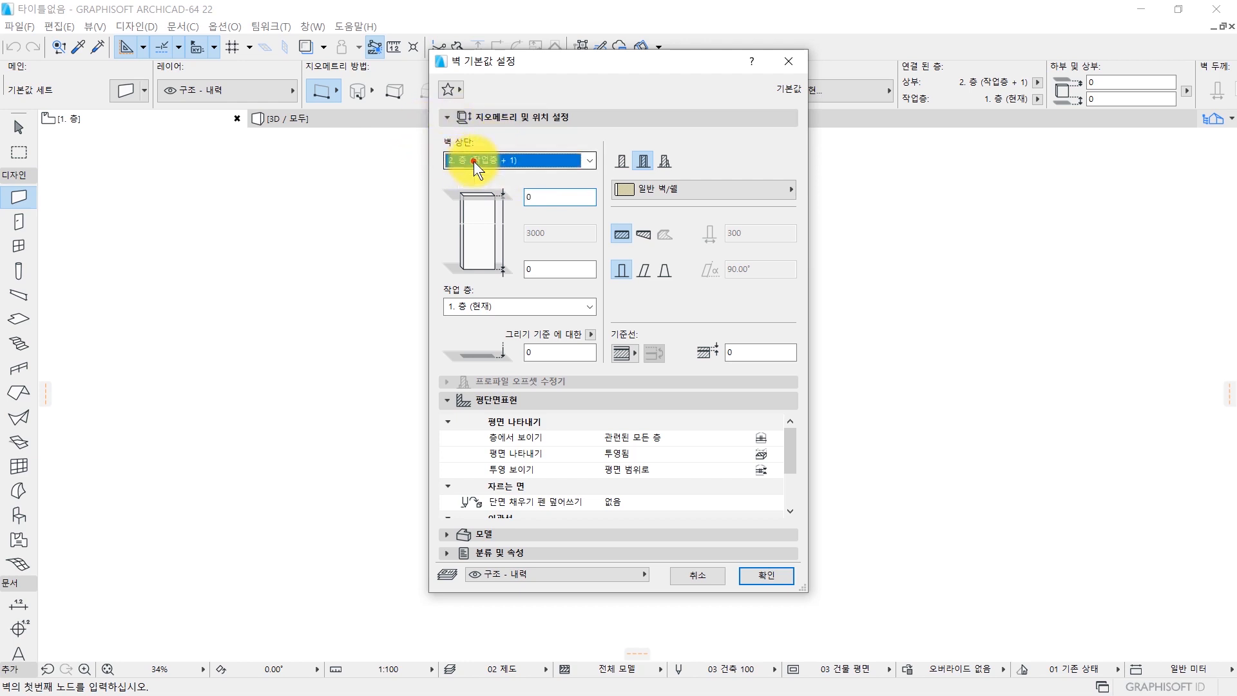
{"action": "left_click", "coordinate": [474, 162]}
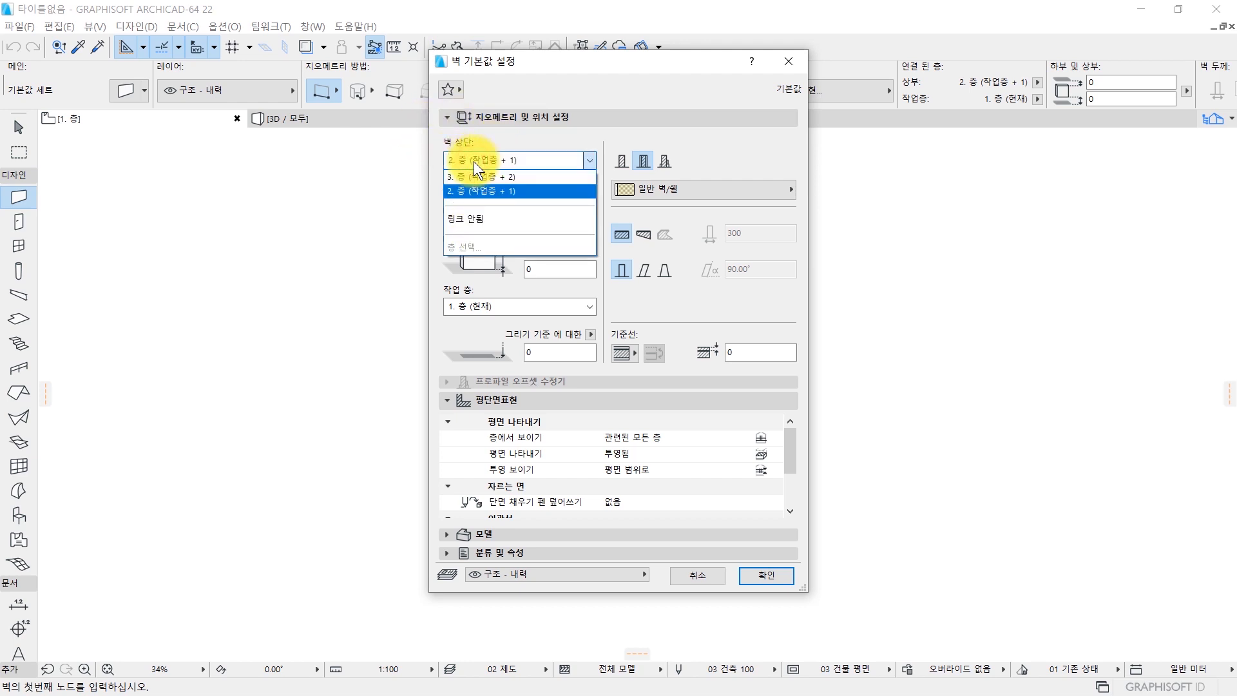
{"action": "left_click", "coordinate": [489, 221]}
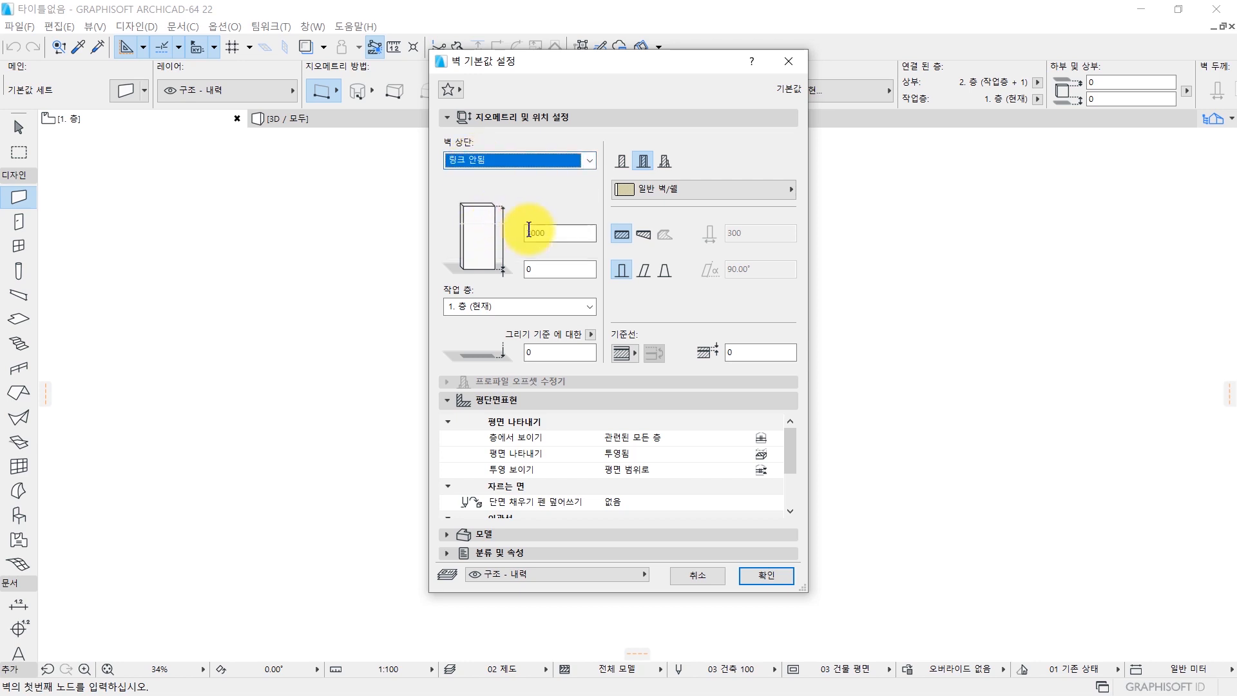
{"action": "double_click", "coordinate": [553, 234]}
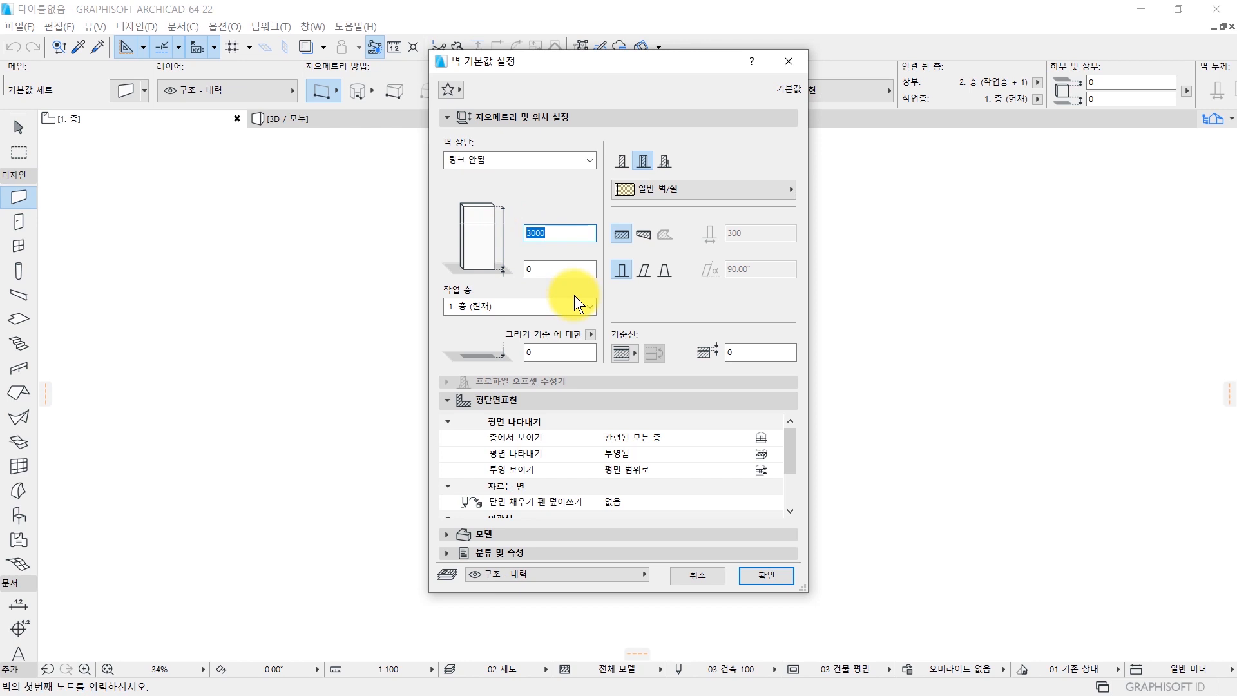
{"action": "type", "text": "5000"}
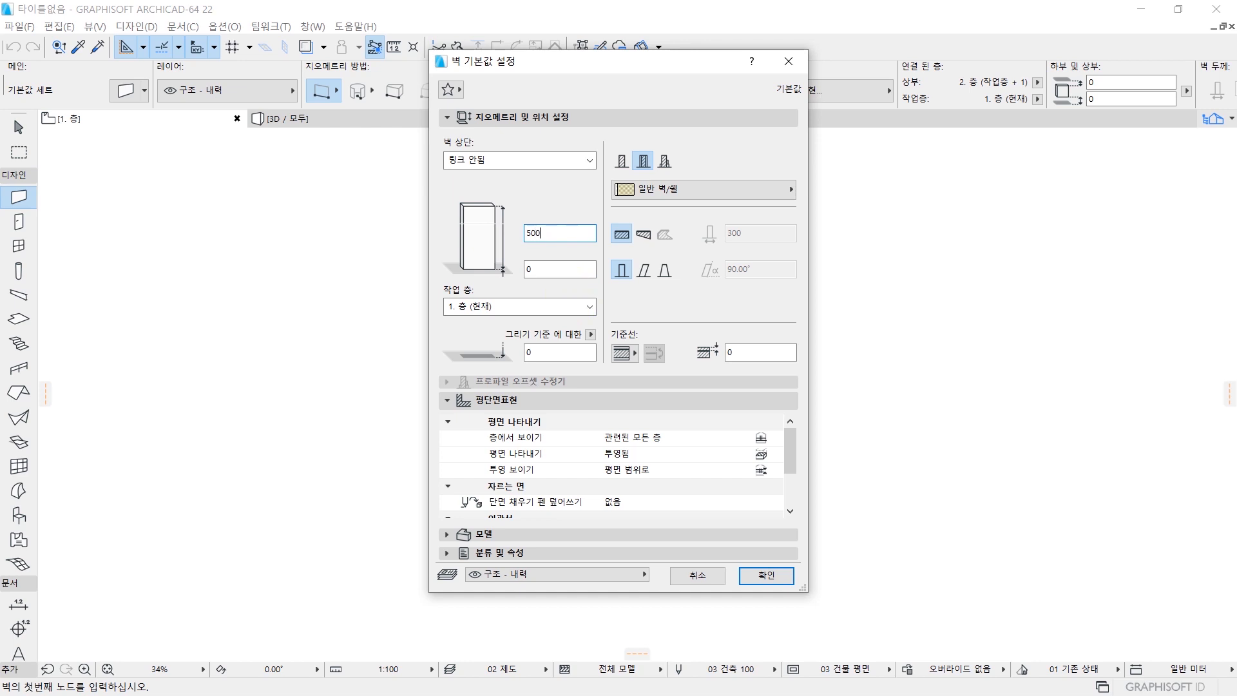
{"action": "left_click", "coordinate": [620, 235]}
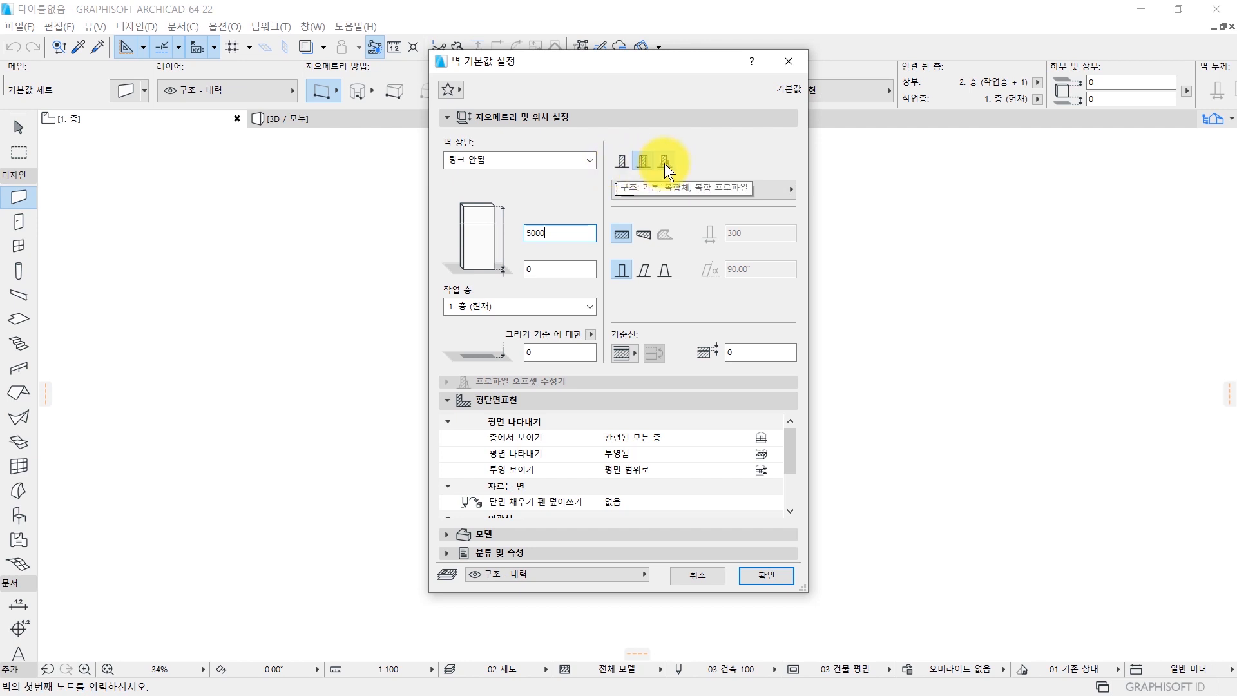
Set the default wall to a basic structure of ST-04 concrete (콘크리트 - 구조) with thickness 500 and apply the settings.
{"action": "left_click", "coordinate": [621, 161]}
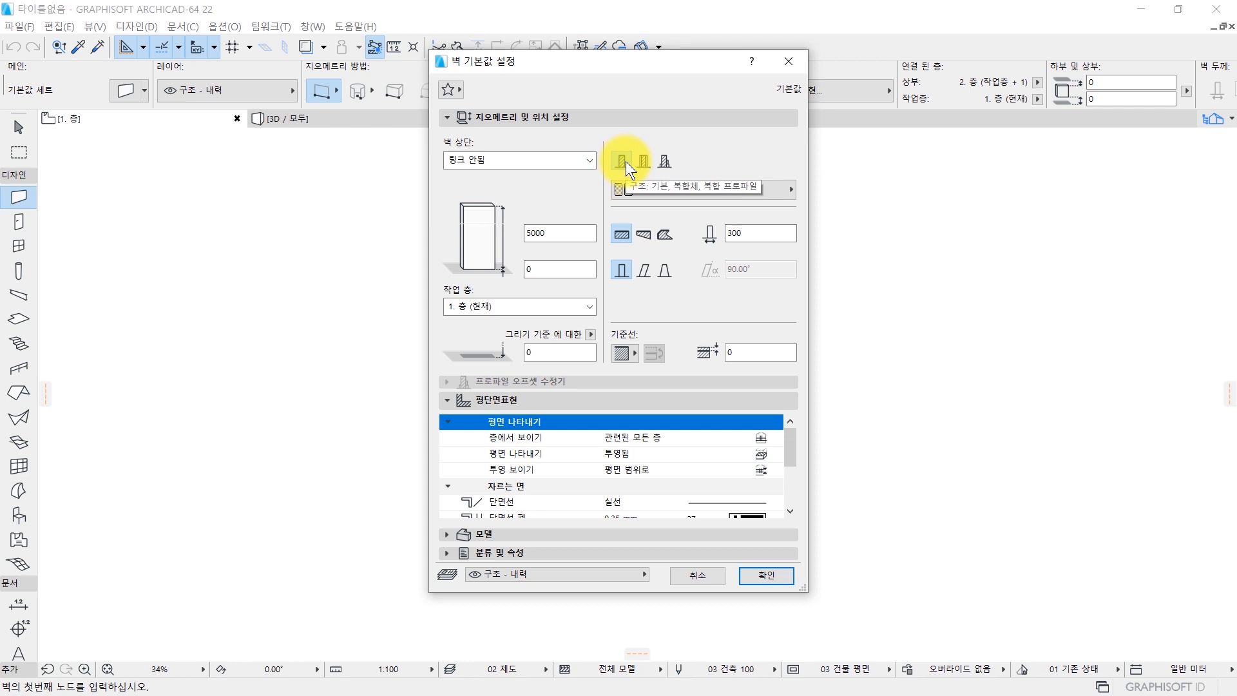
{"action": "left_click", "coordinate": [623, 161]}
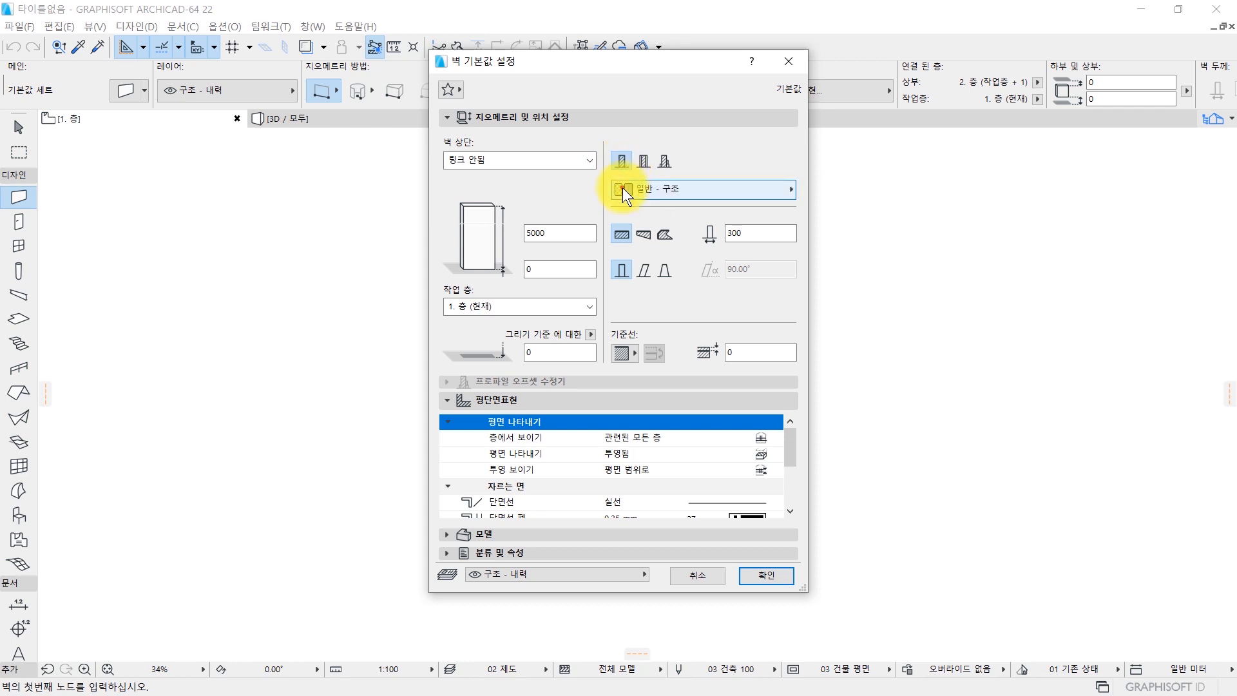
{"action": "left_click", "coordinate": [622, 187]}
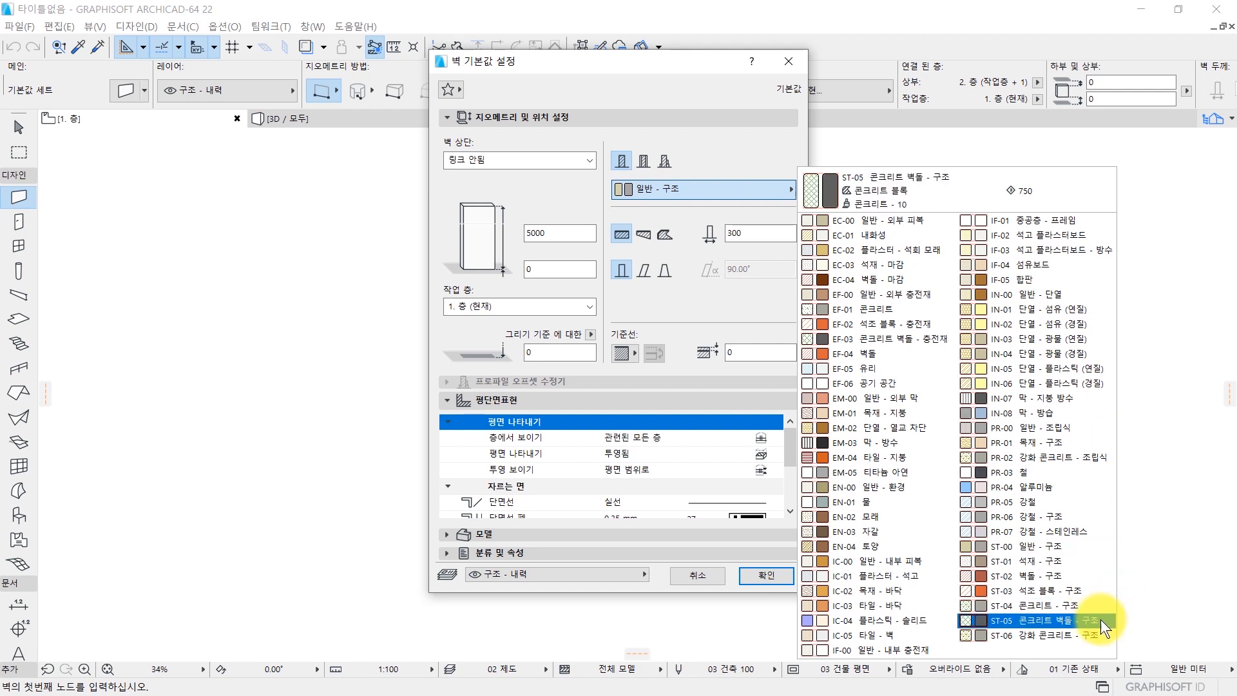
{"action": "left_click", "coordinate": [1016, 605]}
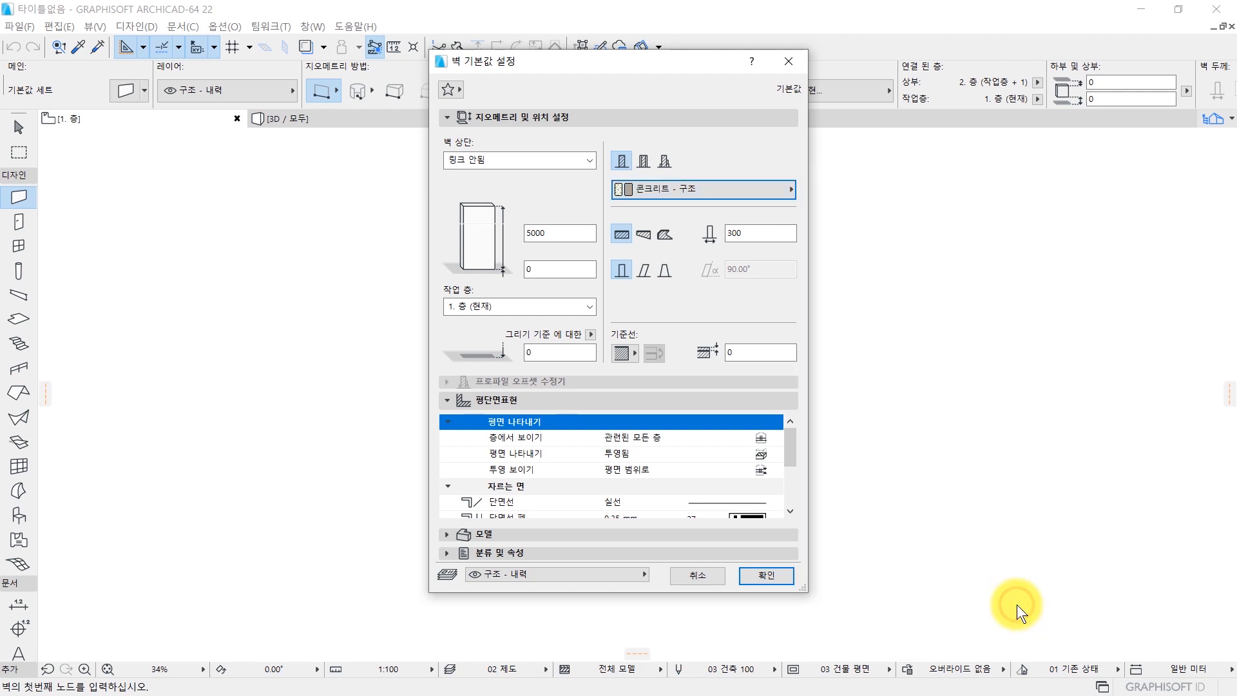
{"action": "left_click", "coordinate": [741, 236]}
{"action": "double_click", "coordinate": [741, 236]}
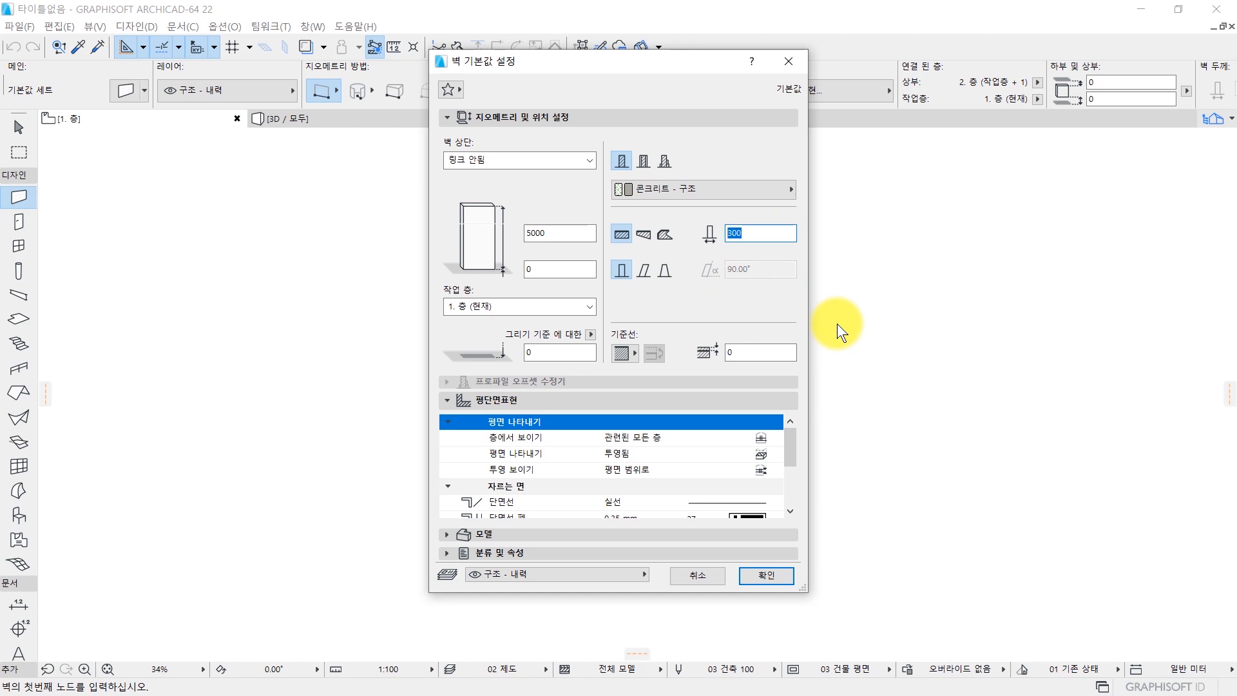
{"action": "type", "text": "500"}
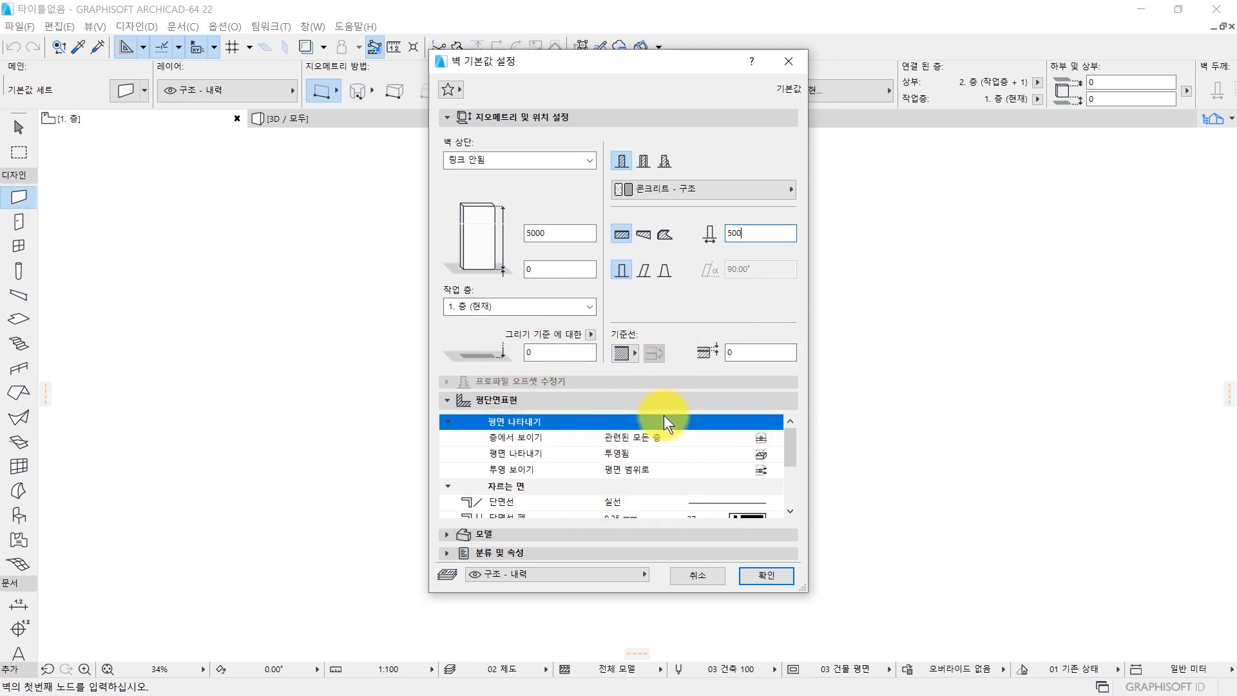
{"action": "left_click", "coordinate": [765, 584]}
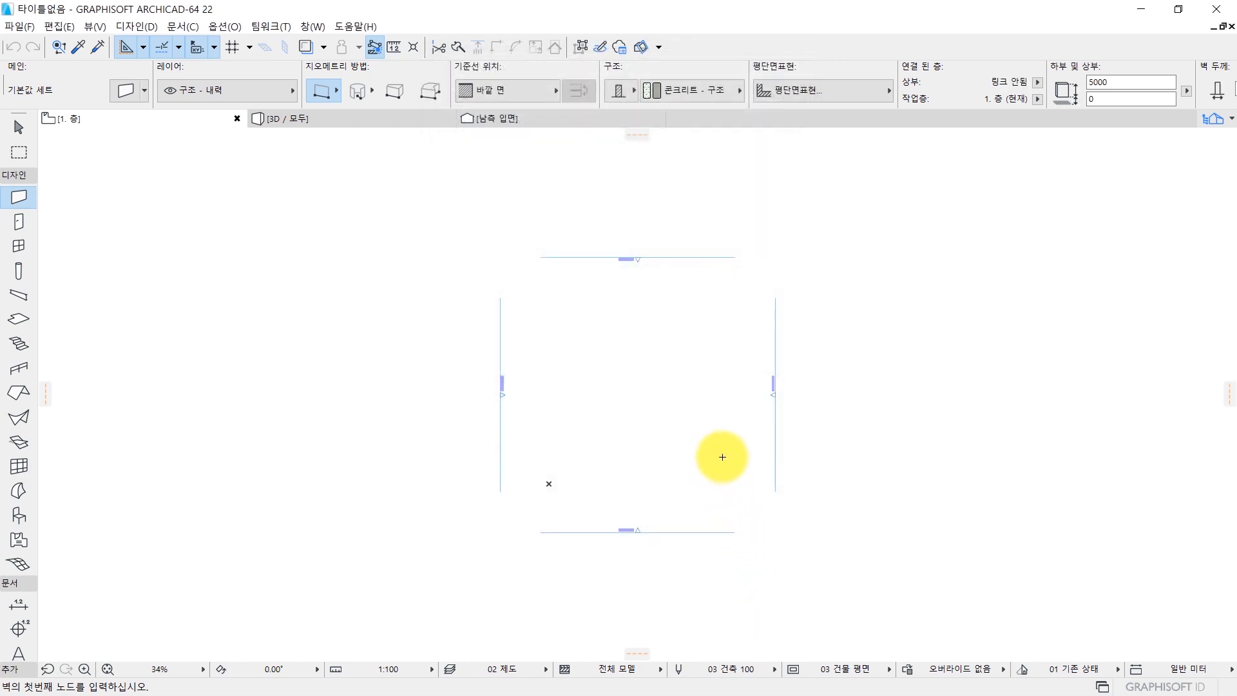
Draw a straight horizontal wall about 17900 long just south of the north elevation line, between the west and east elevation lines.
{"action": "scroll", "coordinate": [692, 370], "scroll_direction": "up", "scroll_amount": 3}
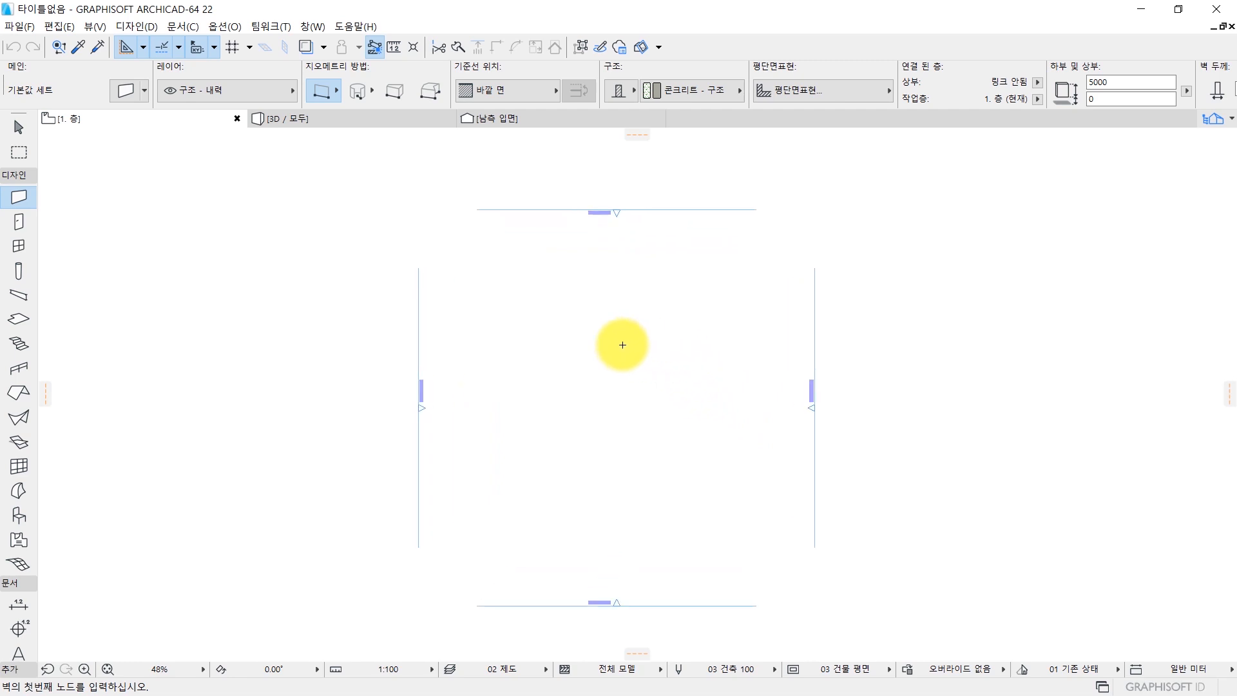
{"action": "middle_click_drag", "start_coordinate": [614, 310], "coordinate": [505, 309]}
{"action": "middle_click_drag", "start_coordinate": [301, 287], "coordinate": [376, 331]}
{"action": "scroll", "coordinate": [419, 274], "scroll_direction": "up", "scroll_amount": 2}
{"action": "scroll", "coordinate": [419, 274], "scroll_direction": "up", "scroll_amount": 1}
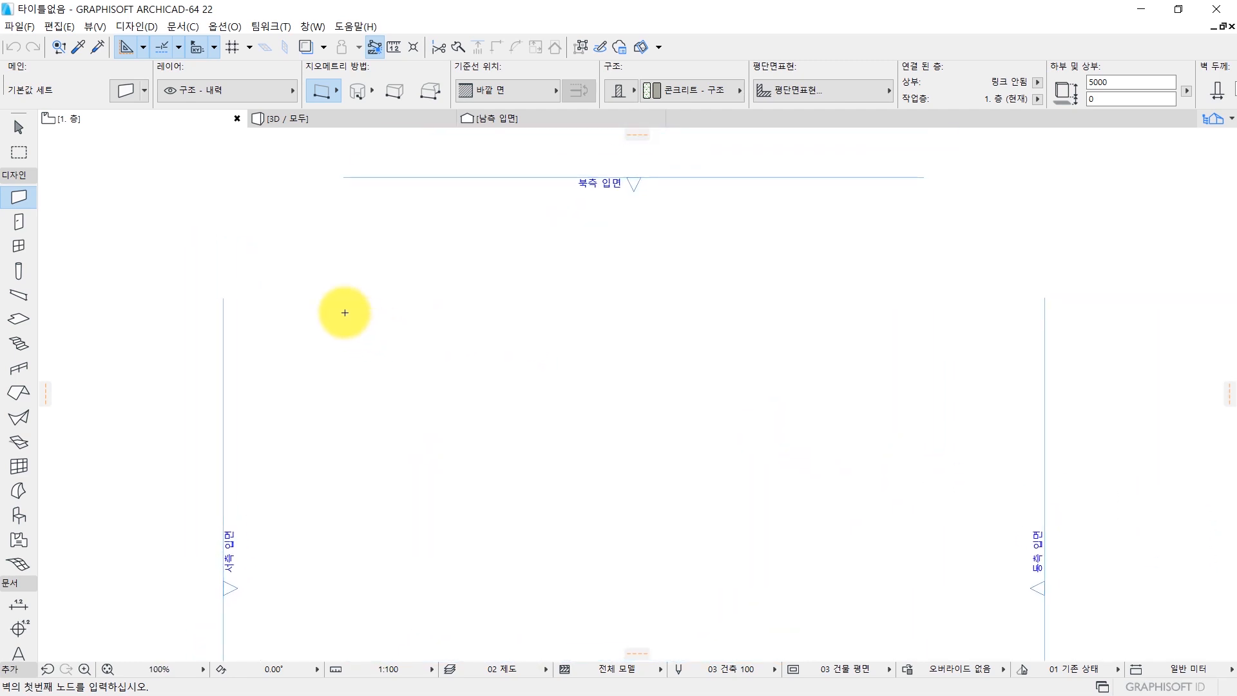
{"action": "left_click", "coordinate": [335, 333]}
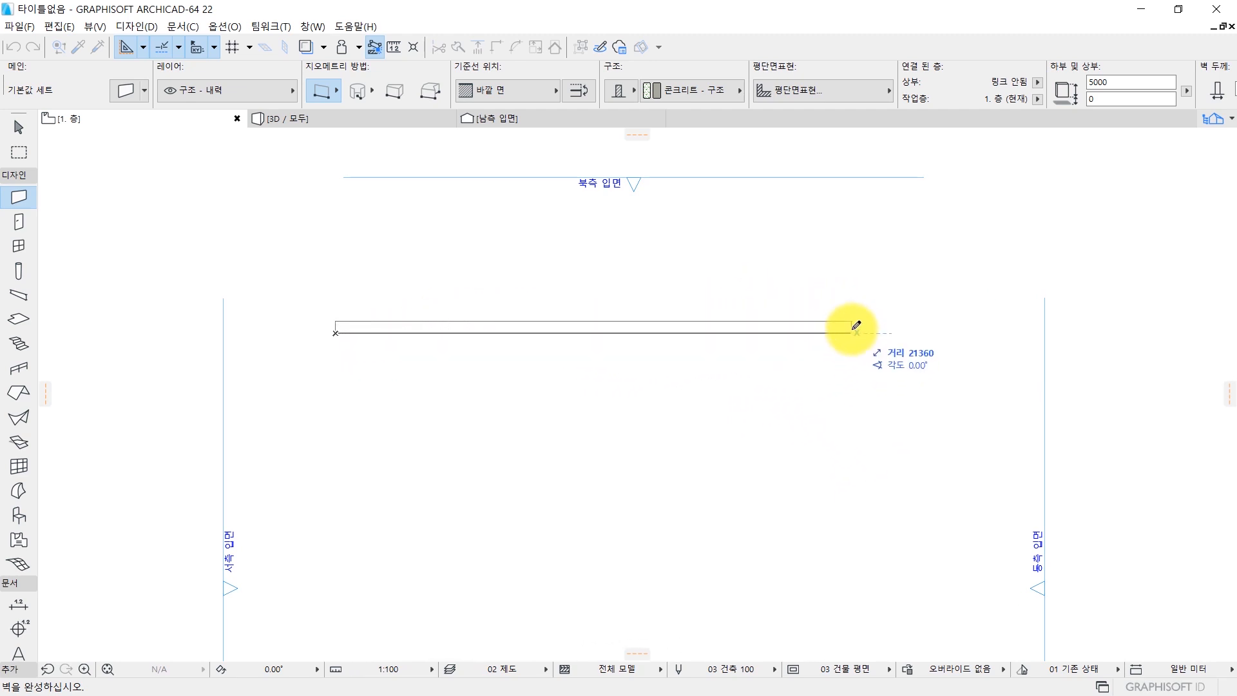
{"action": "key", "text": "shift"}
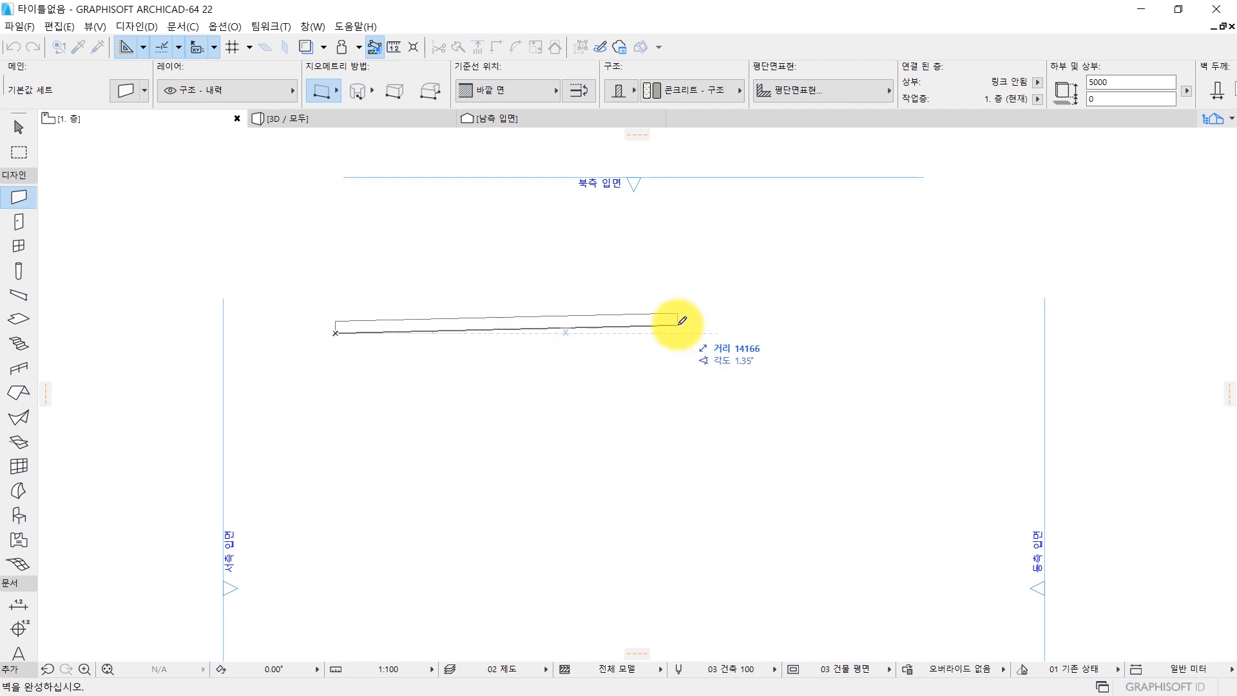
{"action": "key", "text": "shift"}
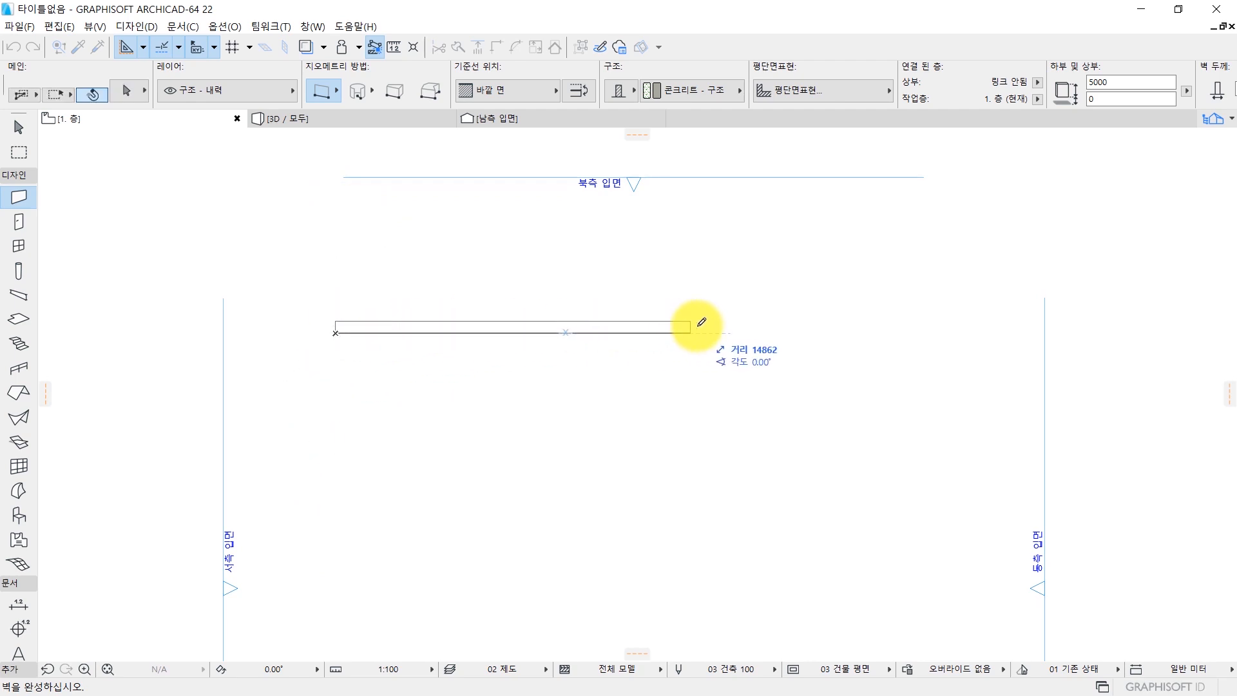
{"action": "left_click", "coordinate": [772, 336]}
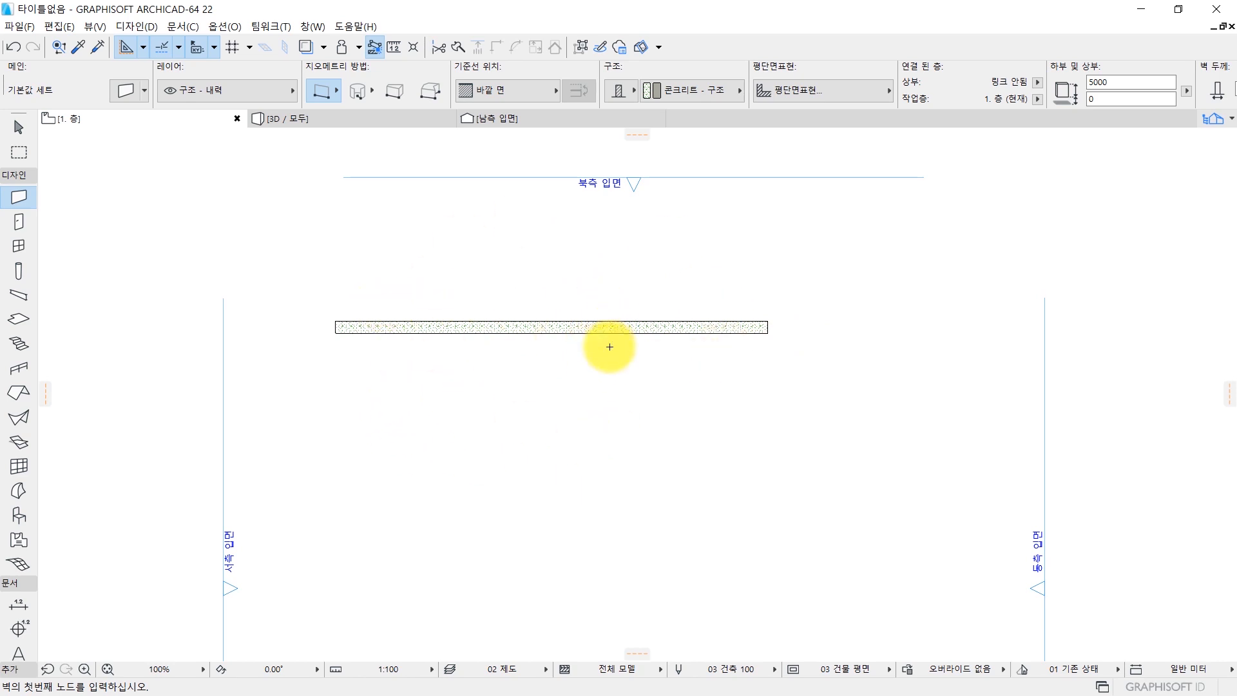
{"action": "key", "text": "Escape"}
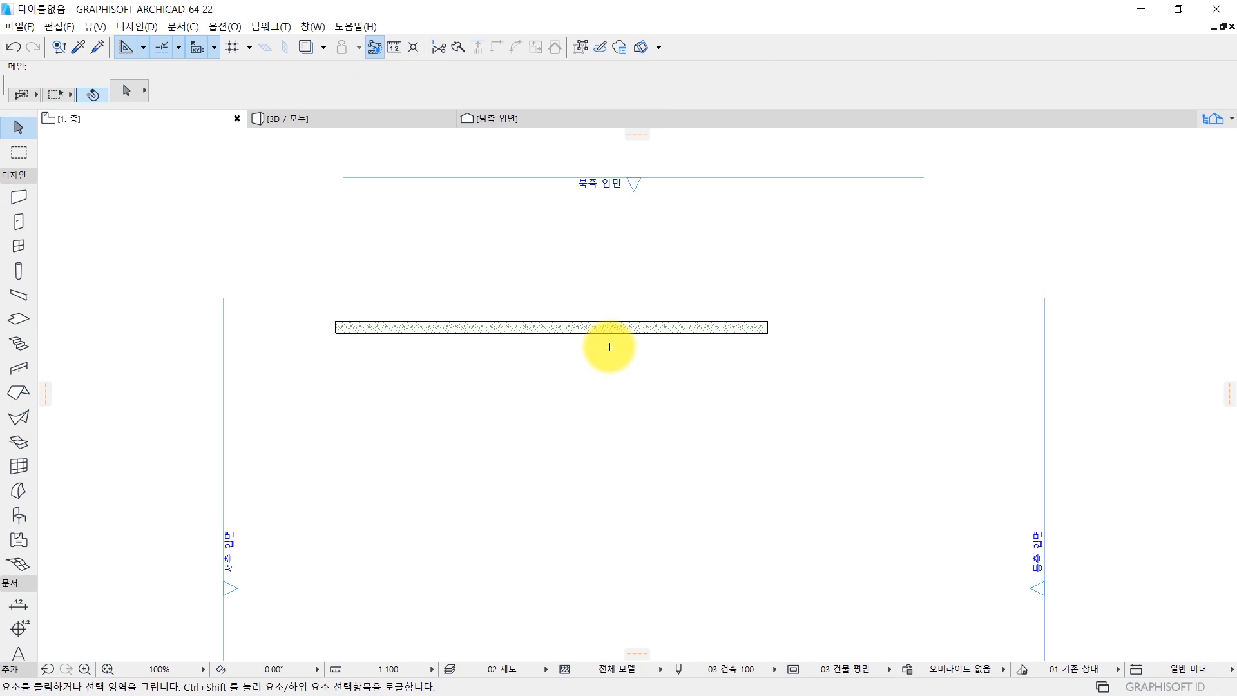
Examine the new concrete wall in the 3D view from an angle showing its height and thickness.
{"action": "key", "text": "F3"}
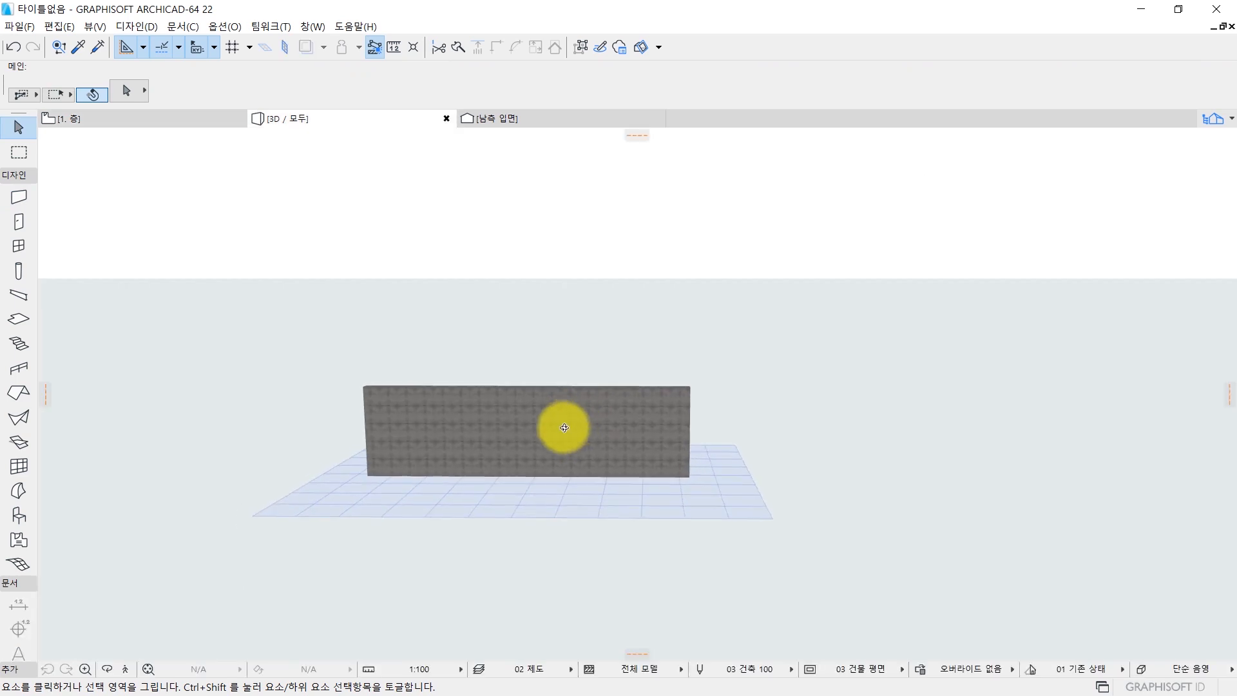
{"action": "middle_click_drag", "start_coordinate": [565, 427], "coordinate": [378, 483], "text": "shift"}
{"action": "scroll", "coordinate": [701, 447], "scroll_direction": "up", "scroll_amount": 2}
{"action": "middle_click_drag", "start_coordinate": [730, 423], "coordinate": [688, 423], "text": "shift"}
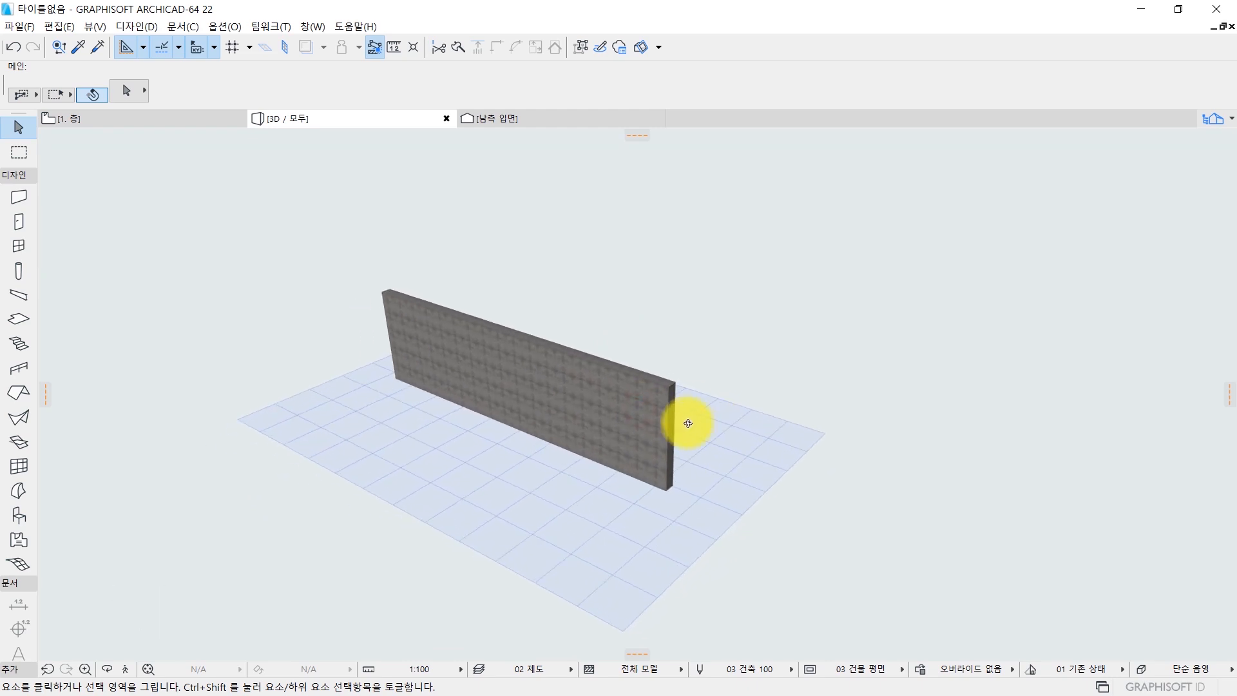
{"action": "left_click", "coordinate": [669, 396]}
{"action": "scroll", "coordinate": [695, 427], "scroll_direction": "up", "scroll_amount": 2}
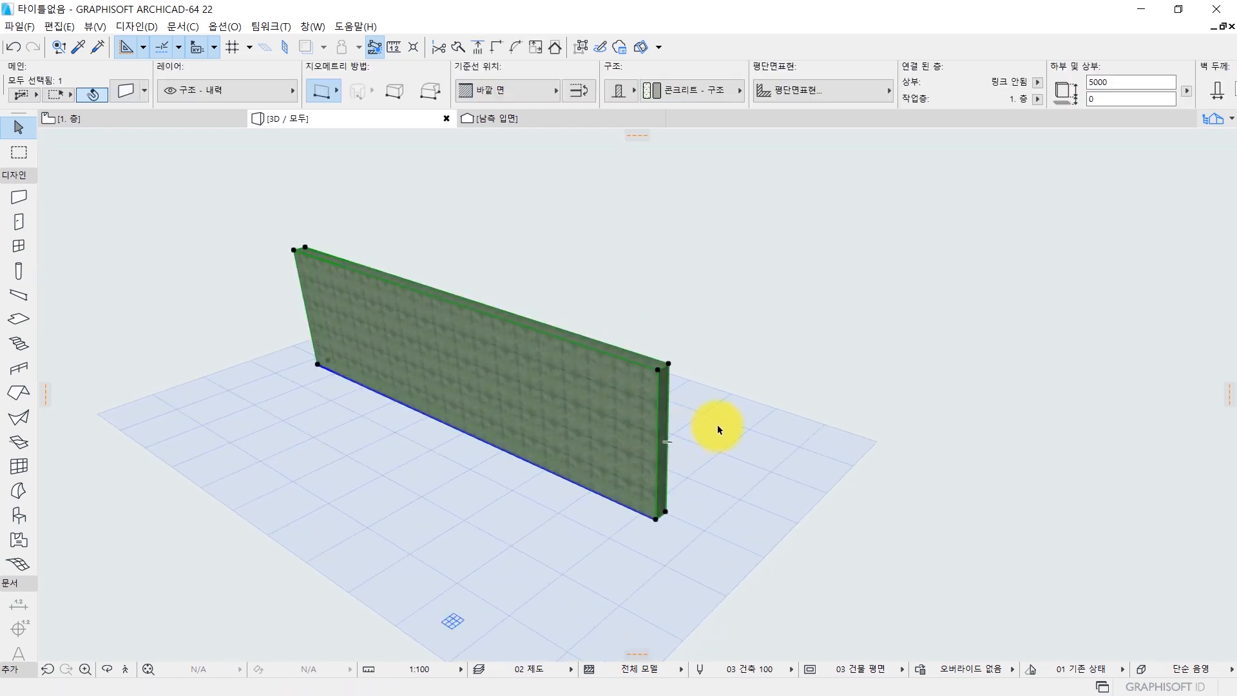
{"action": "left_click", "coordinate": [717, 424]}
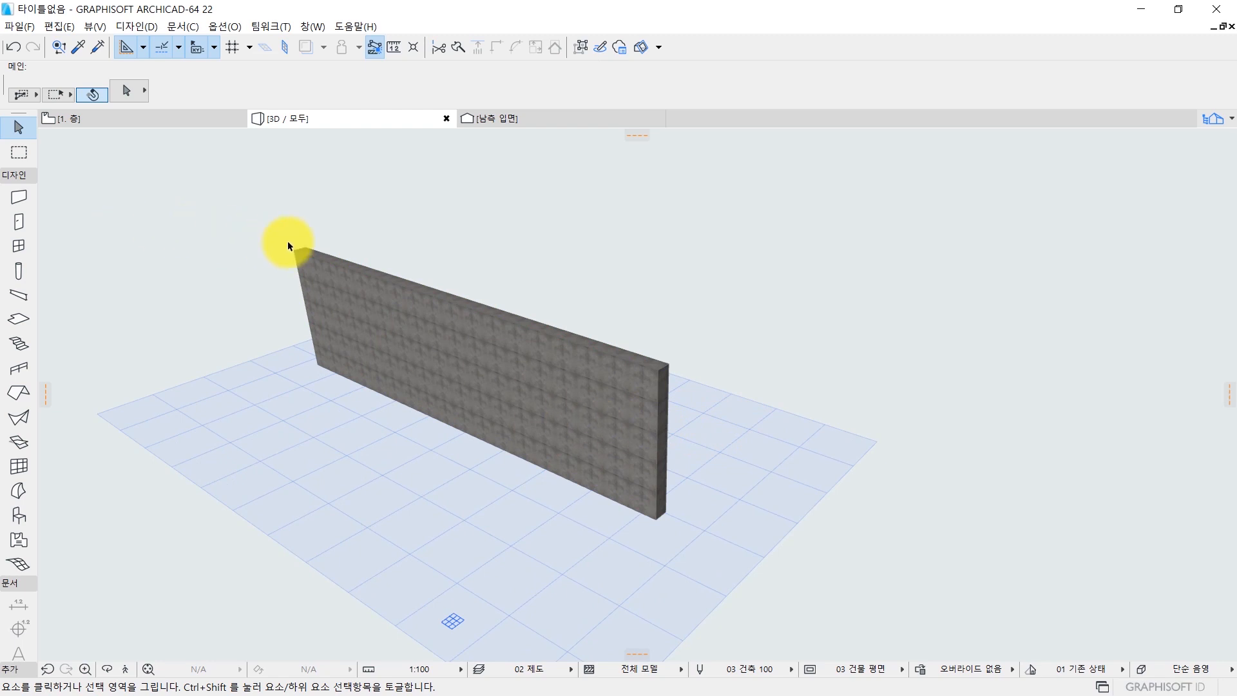
Return to the first-storey floor plan and inspect the wall's reference line along its edge.
{"action": "key", "text": "F2"}
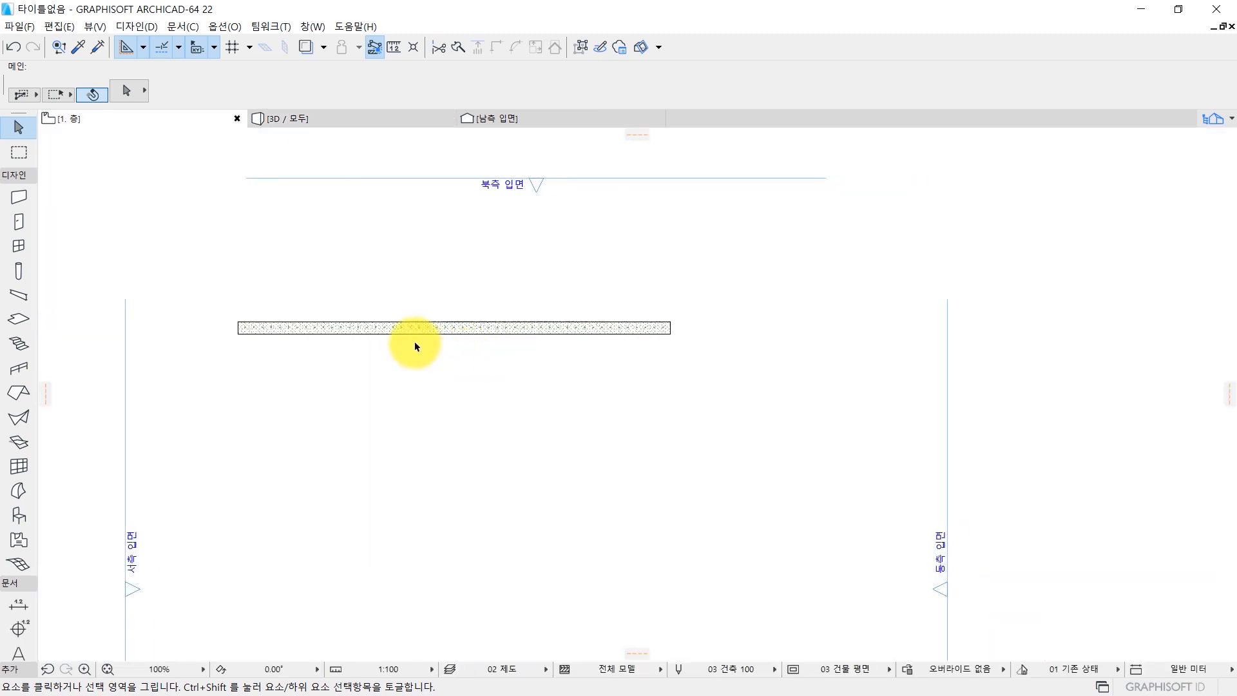
{"action": "left_click", "coordinate": [331, 327]}
{"action": "scroll", "coordinate": [264, 348], "scroll_direction": "up", "scroll_amount": 2}
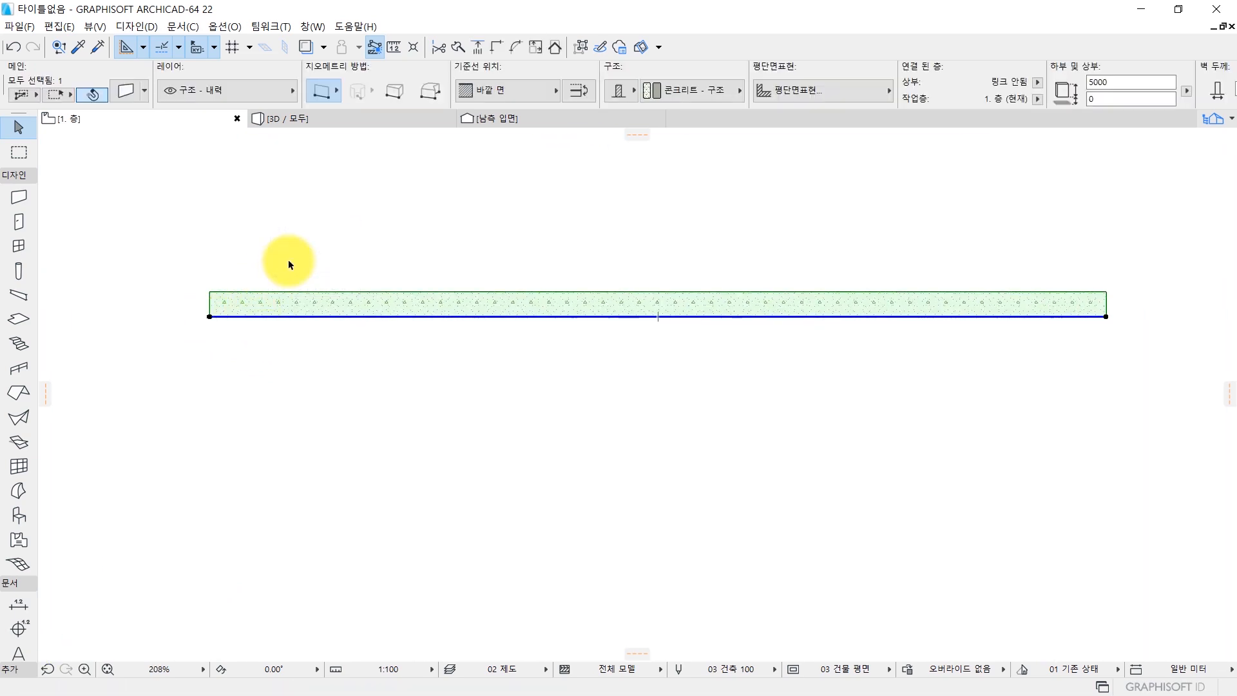
{"action": "scroll", "coordinate": [412, 311], "scroll_direction": "down", "scroll_amount": 3}
{"action": "middle_click_drag", "start_coordinate": [552, 298], "coordinate": [438, 268]}
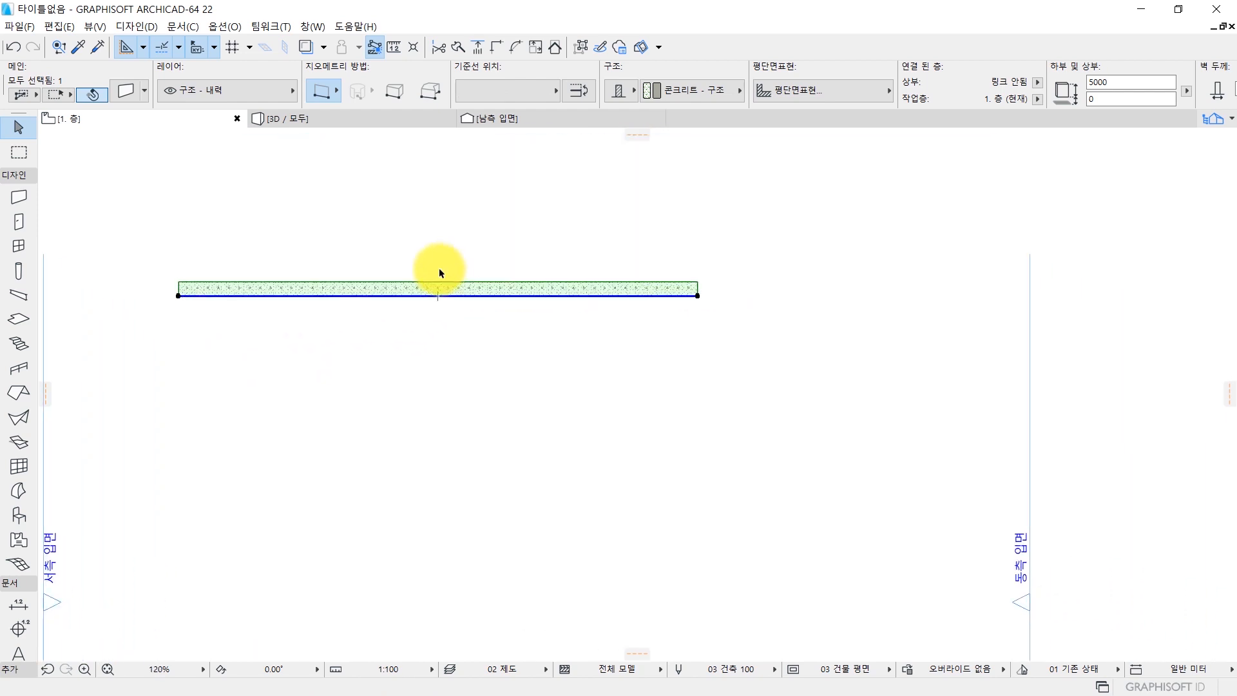
{"action": "left_click", "coordinate": [246, 308]}
{"action": "middle_click_drag", "start_coordinate": [255, 311], "coordinate": [313, 306]}
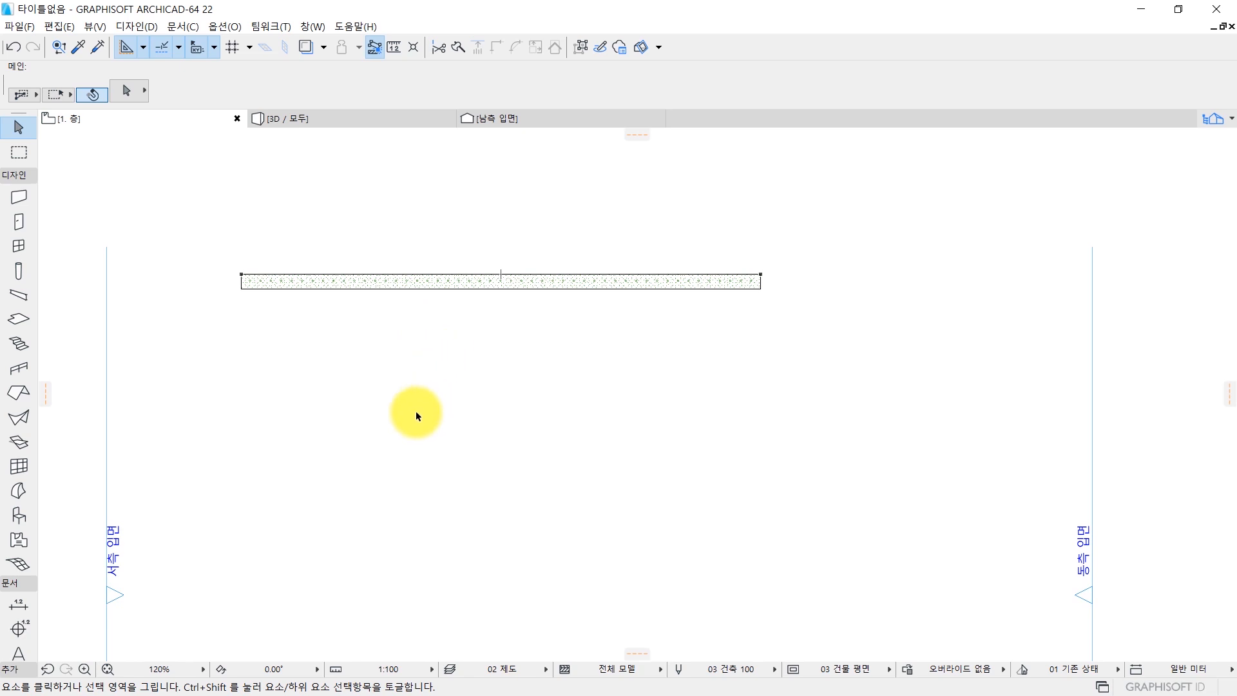
{"action": "middle_click_drag", "start_coordinate": [300, 300], "coordinate": [288, 319]}
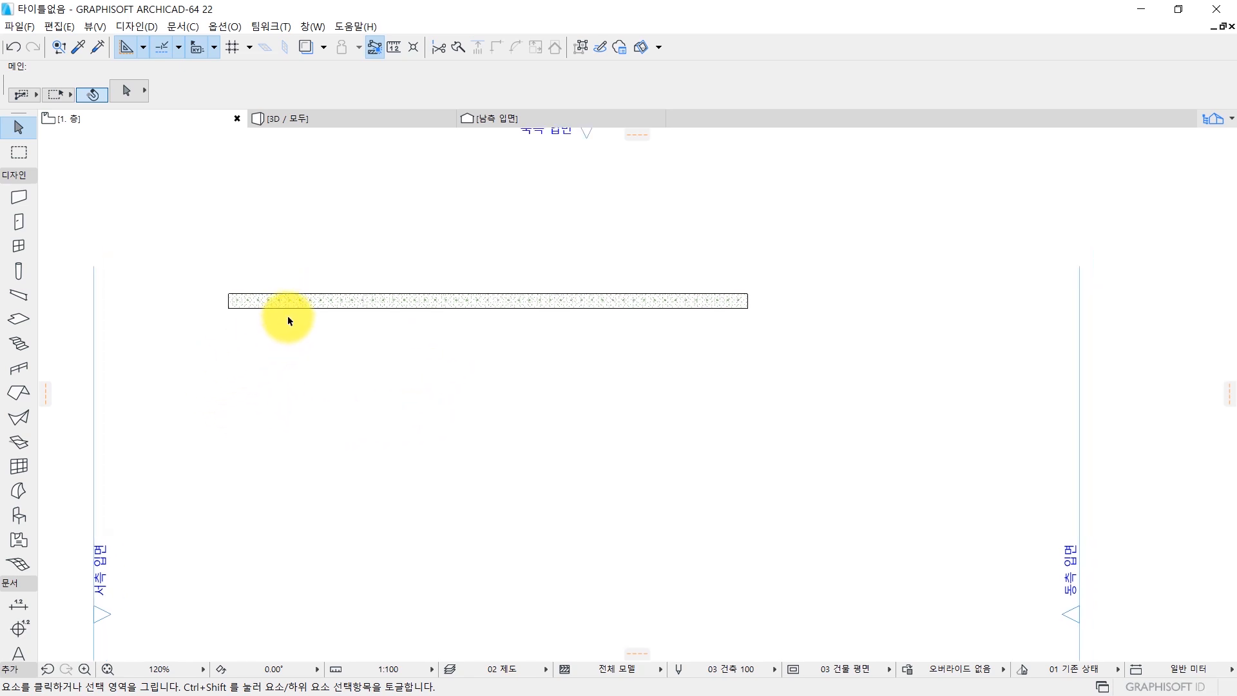
{"action": "double_click", "coordinate": [17, 196]}
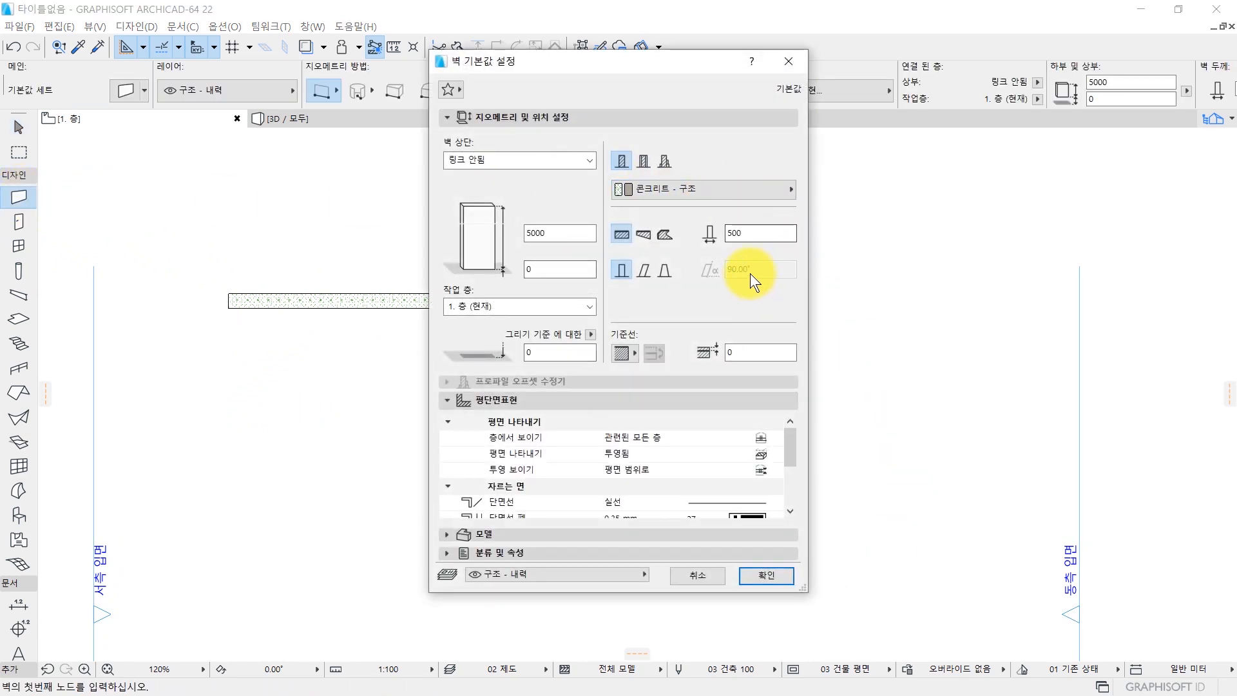
{"action": "key", "text": "Escape"}
{"action": "key", "text": "Escape"}
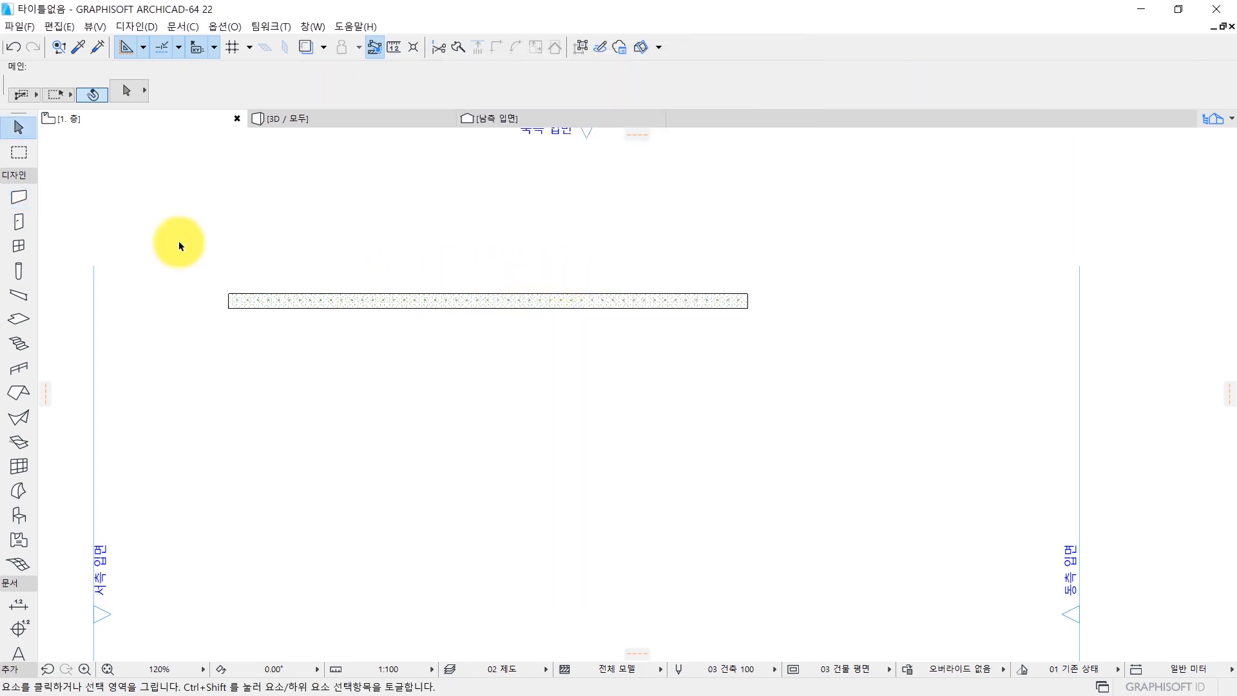
Set the reference line location for new walls to center (중심) with the Wall tool active.
{"action": "left_click", "coordinate": [17, 196]}
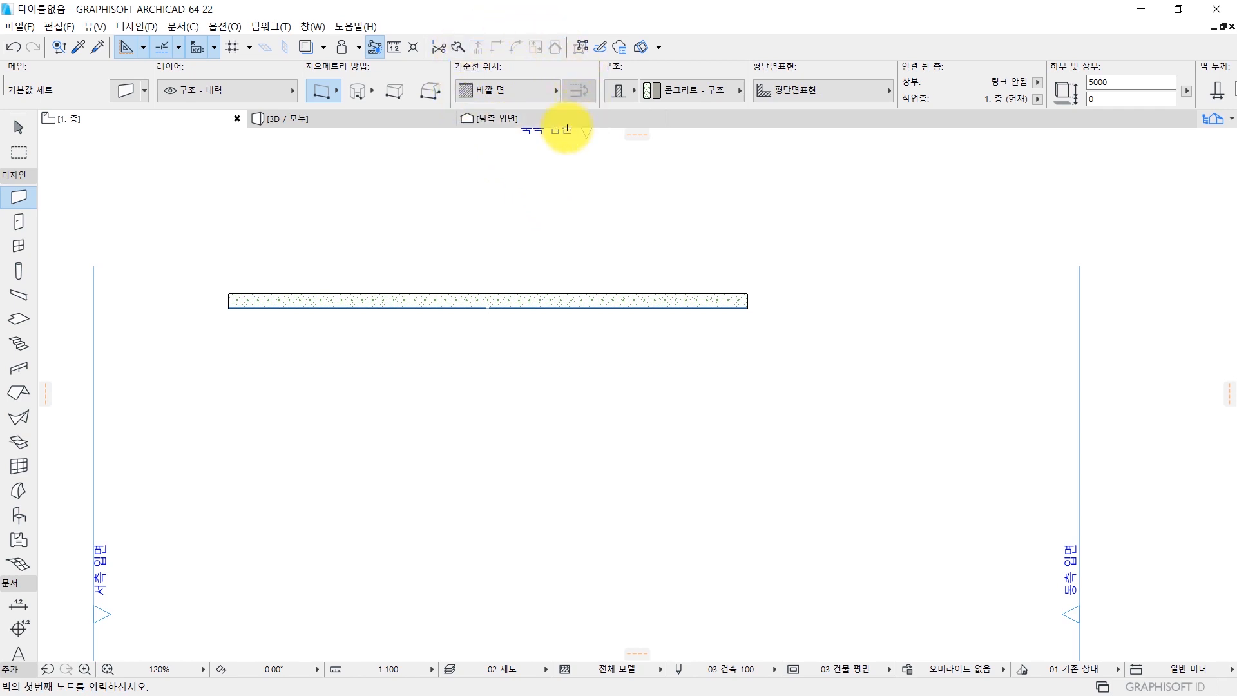
{"action": "left_click", "coordinate": [520, 86]}
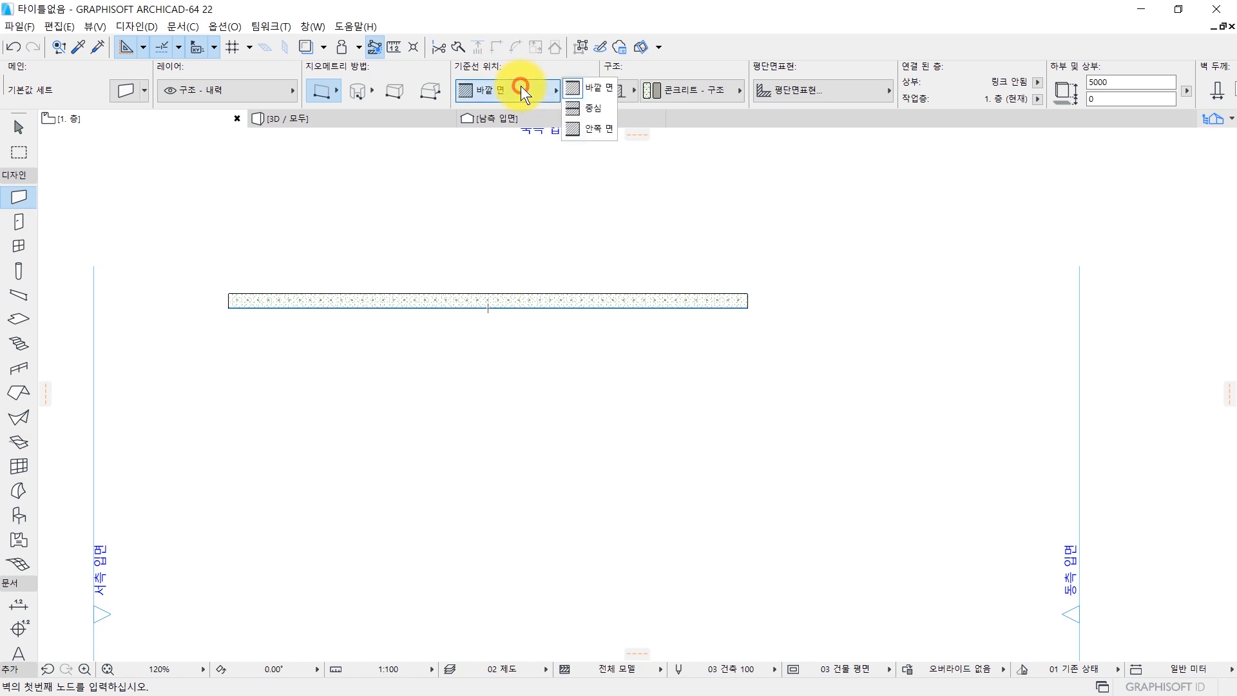
{"action": "left_click", "coordinate": [599, 108]}
{"action": "scroll", "coordinate": [458, 282], "scroll_direction": "down", "scroll_amount": 1}
{"action": "mouse_move", "coordinate": [483, 256]}
{"action": "middle_mouse_down"}
{"action": "mouse_move", "coordinate": [554, 244]}
{"action": "mouse_move", "coordinate": [463, 258]}
{"action": "middle_mouse_up"}
{"action": "scroll", "coordinate": [395, 341], "scroll_direction": "up", "scroll_amount": 1}
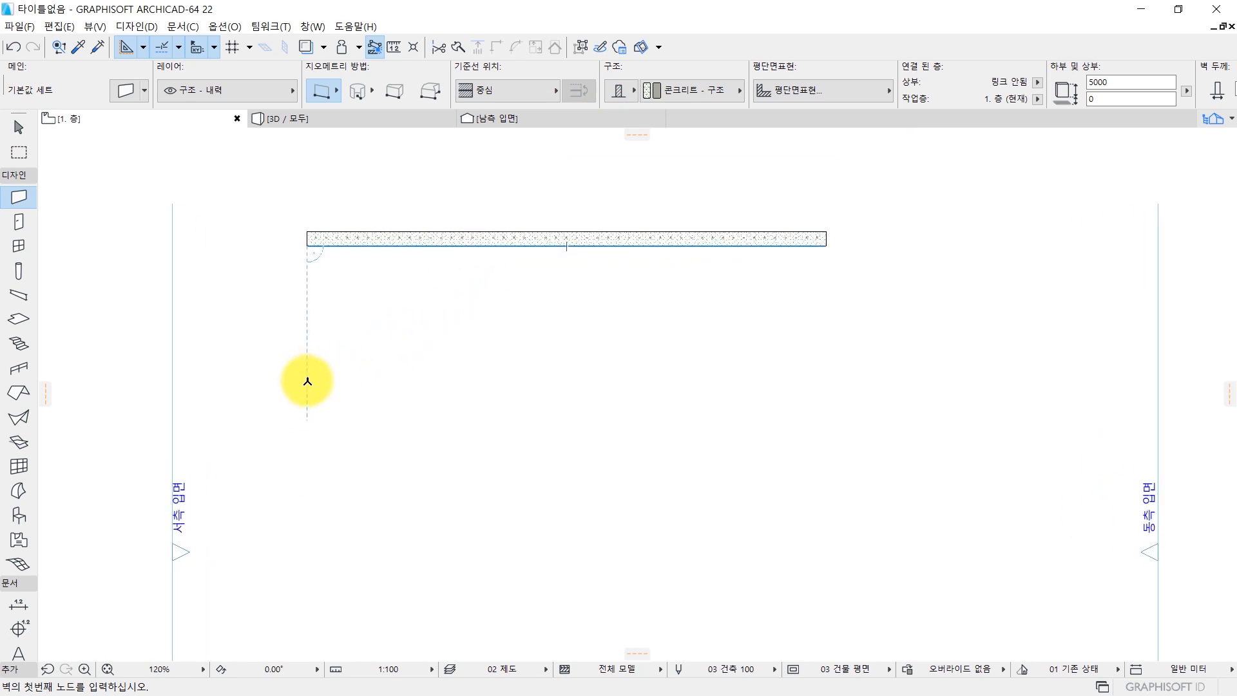
Draw a straight horizontal wall 10000 long south of the first wall, aligned with that wall's west end.
{"action": "left_click", "coordinate": [307, 380]}
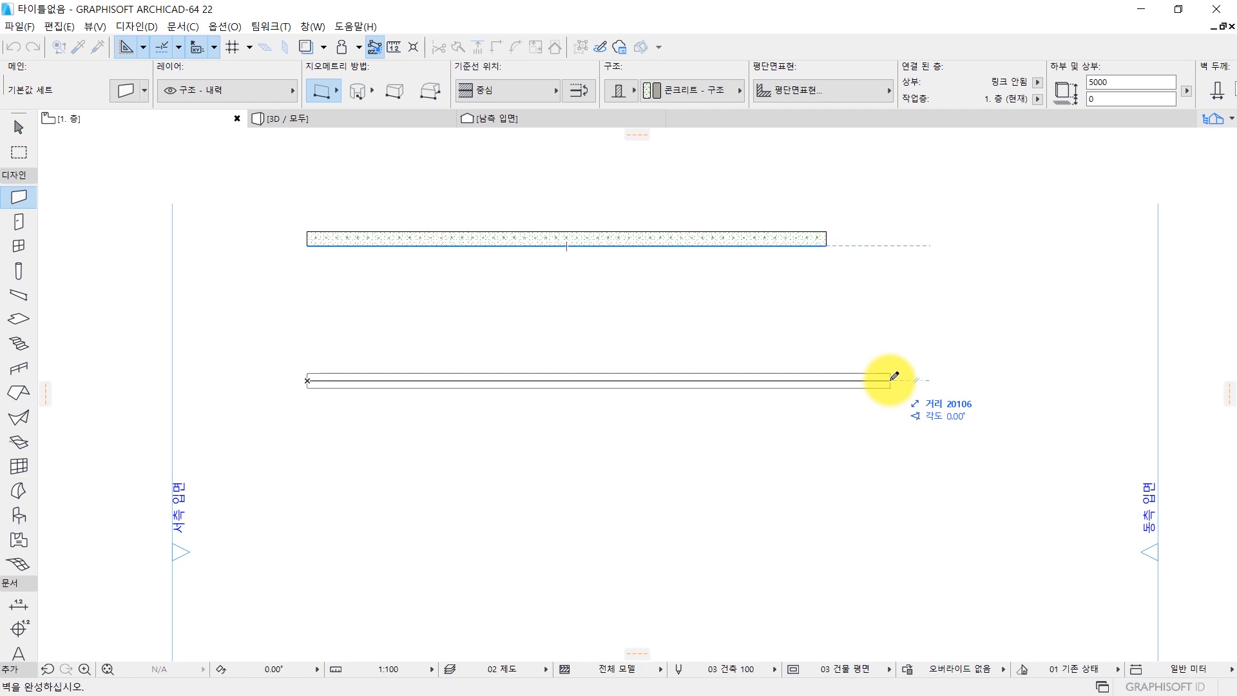
{"action": "type", "text": "10000"}
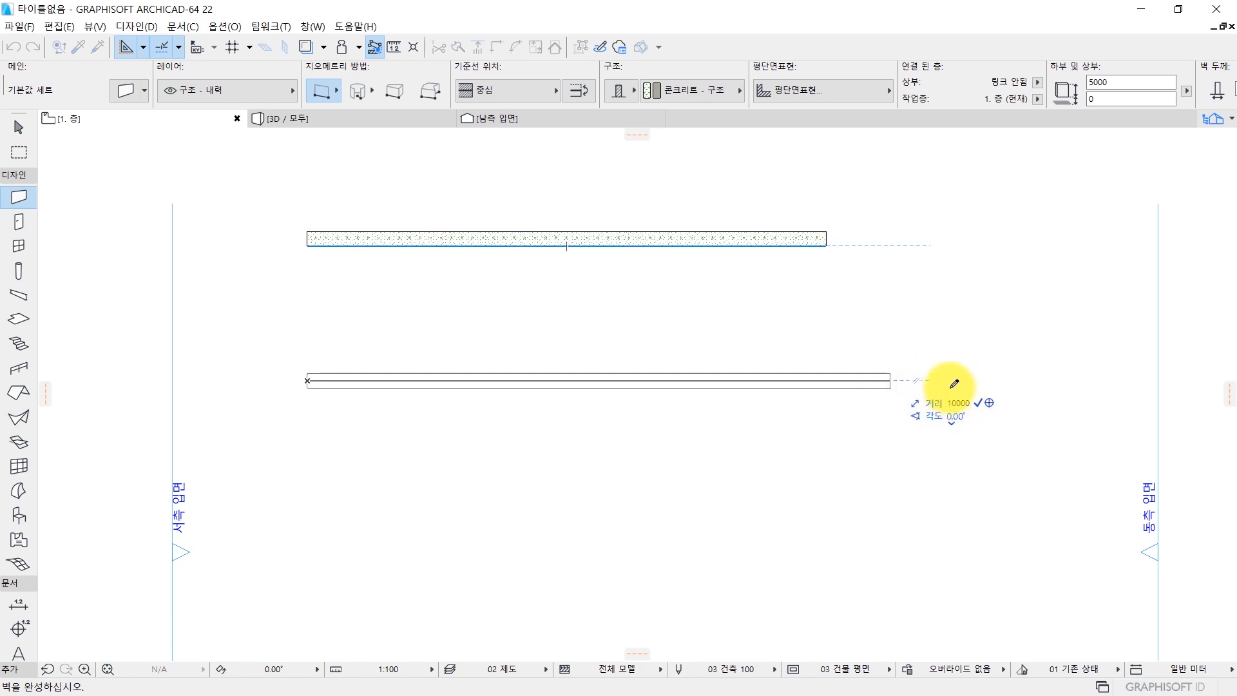
{"action": "key", "text": "Return"}
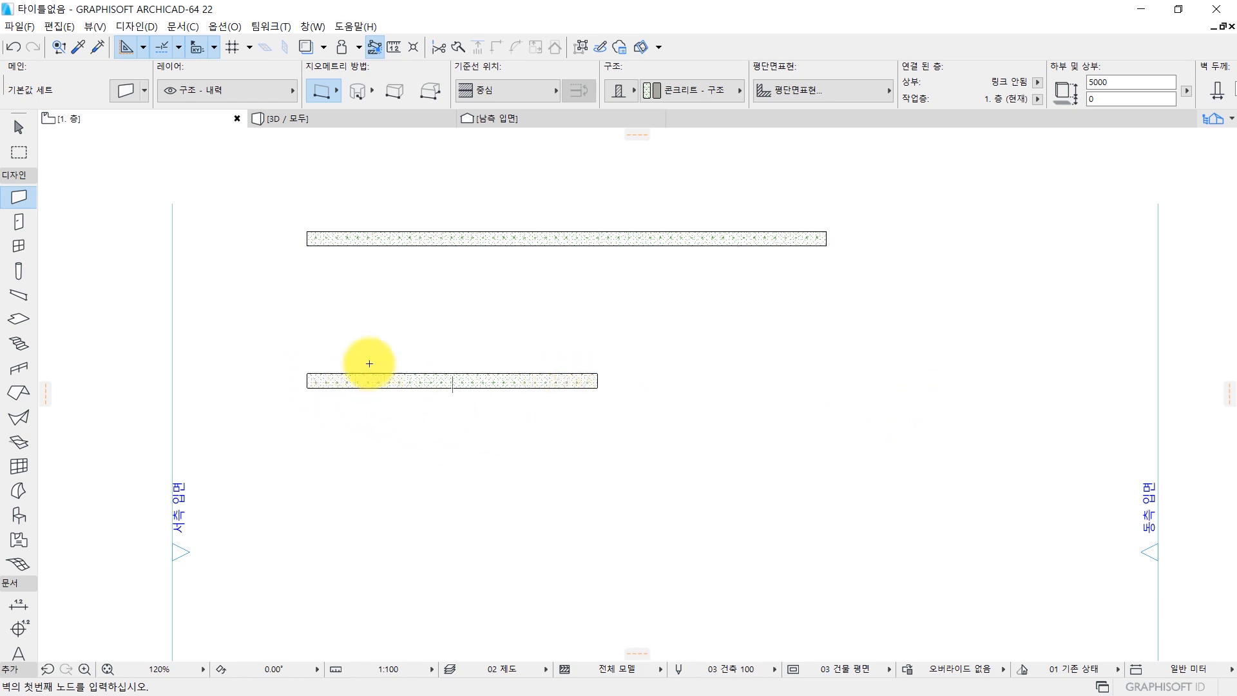
Draw a five-segment zigzag wall south of the shorter wall with the chained (체인식) geometry method, ending inside the east elevation line.
{"action": "middle_click_drag", "start_coordinate": [390, 325], "coordinate": [395, 267]}
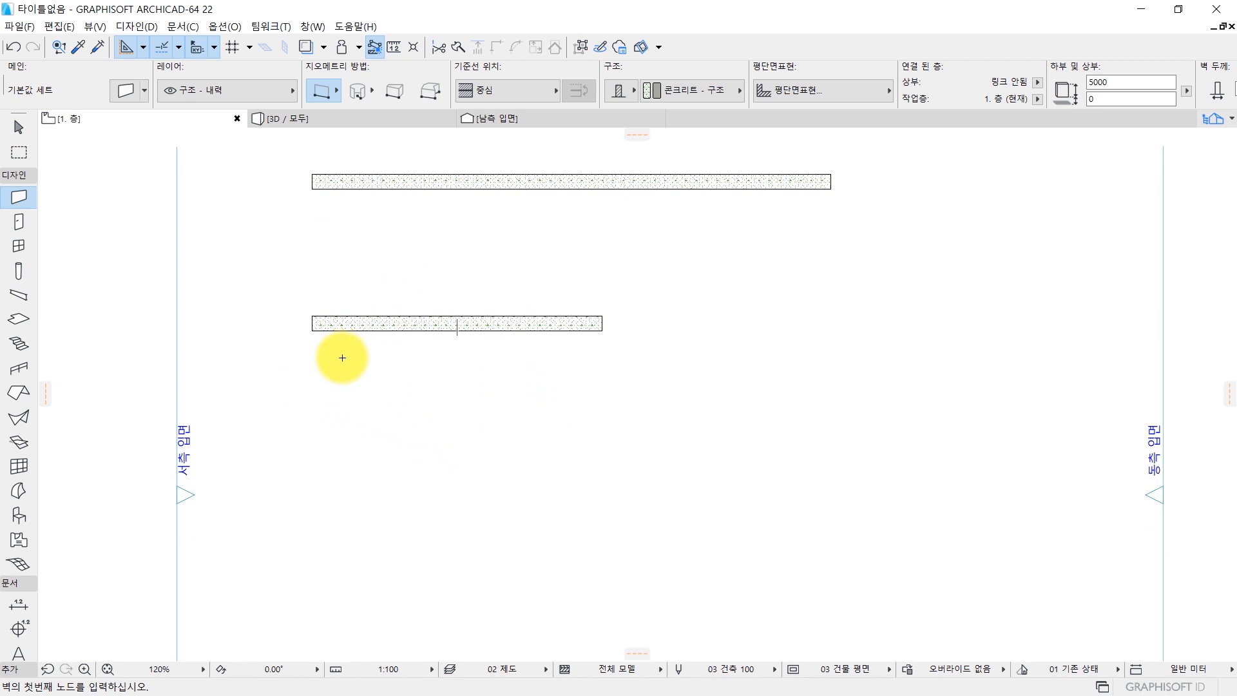
{"action": "scroll", "coordinate": [345, 367], "scroll_direction": "down", "scroll_amount": 4}
{"action": "middle_click_drag", "start_coordinate": [348, 412], "coordinate": [398, 353]}
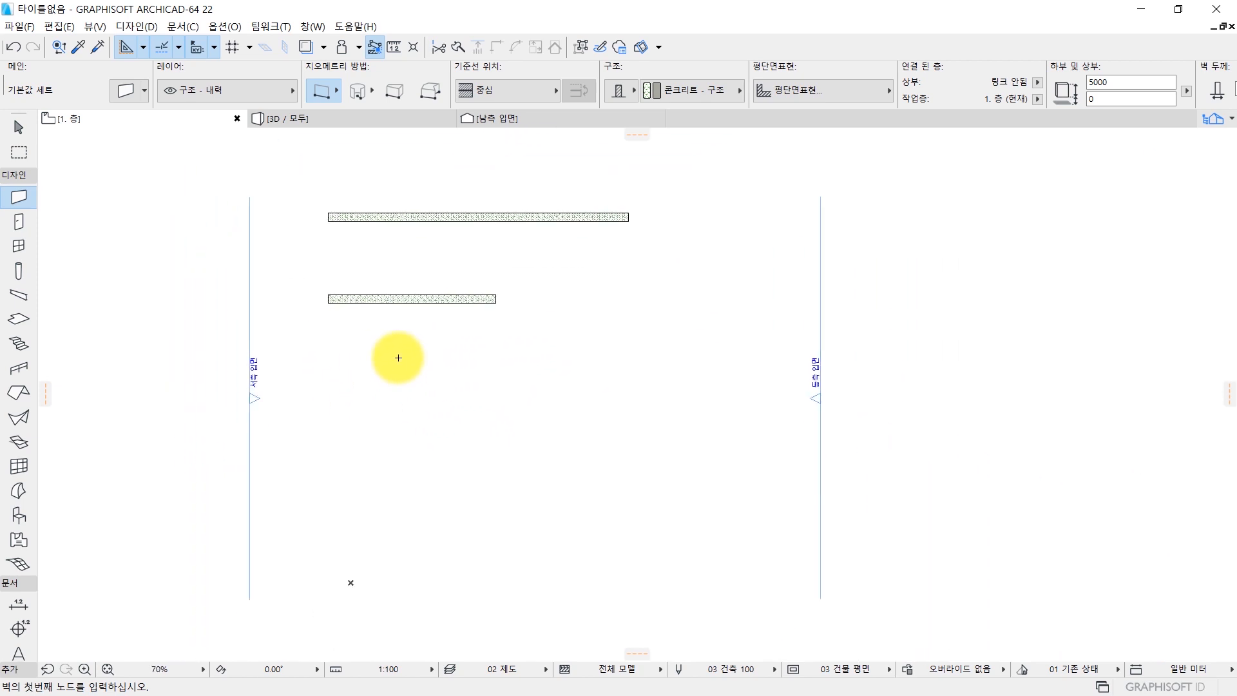
{"action": "scroll", "coordinate": [393, 356], "scroll_direction": "up", "scroll_amount": 1}
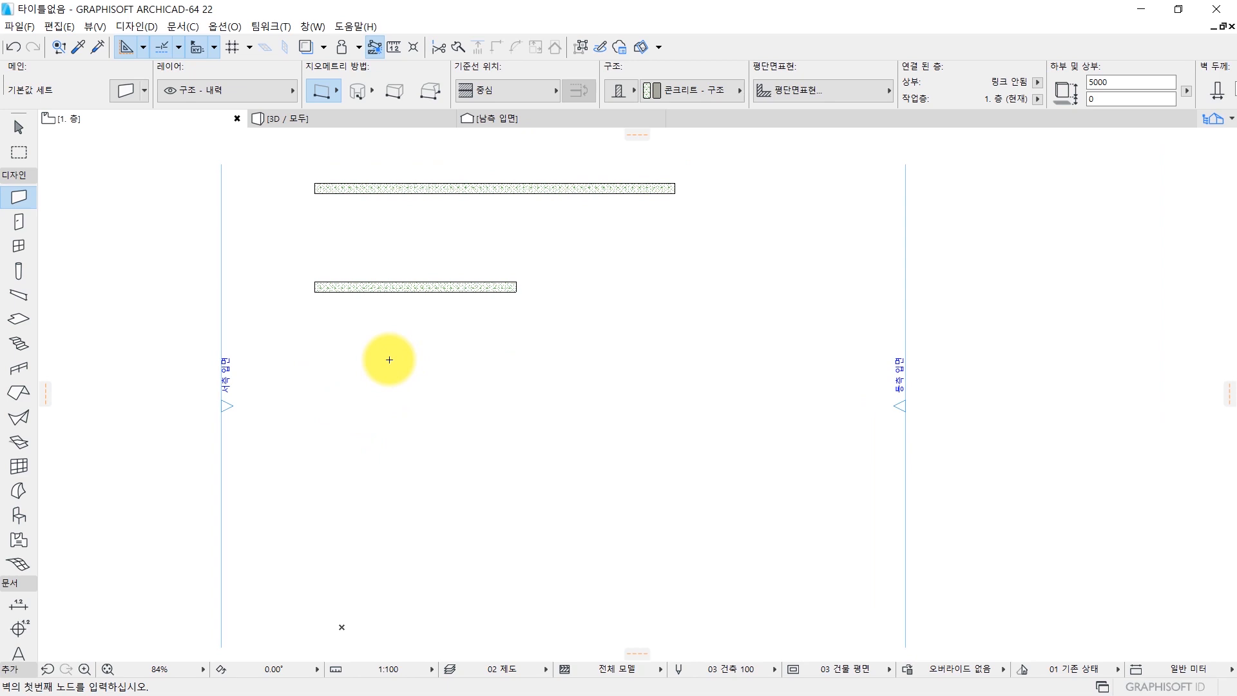
{"action": "scroll", "coordinate": [502, 284], "scroll_direction": "down", "scroll_amount": 1}
{"action": "middle_click_drag", "start_coordinate": [491, 284], "coordinate": [480, 318]}
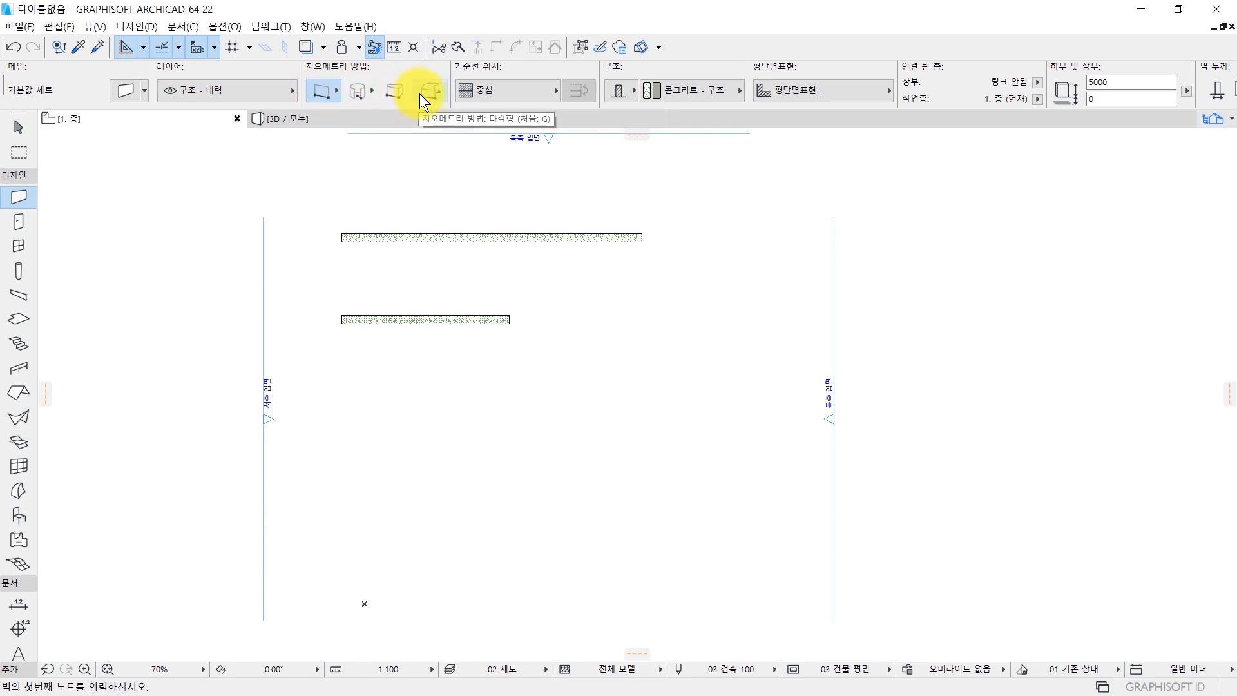
{"action": "left_click", "coordinate": [327, 91]}
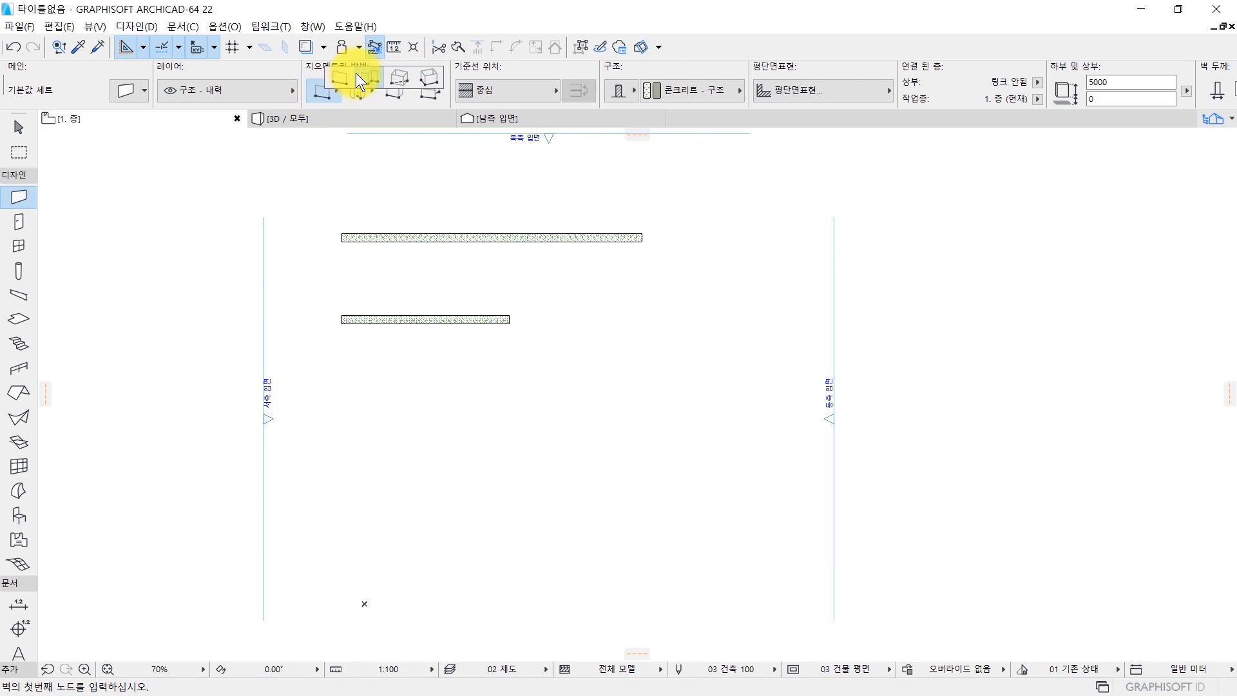
{"action": "left_click", "coordinate": [372, 73]}
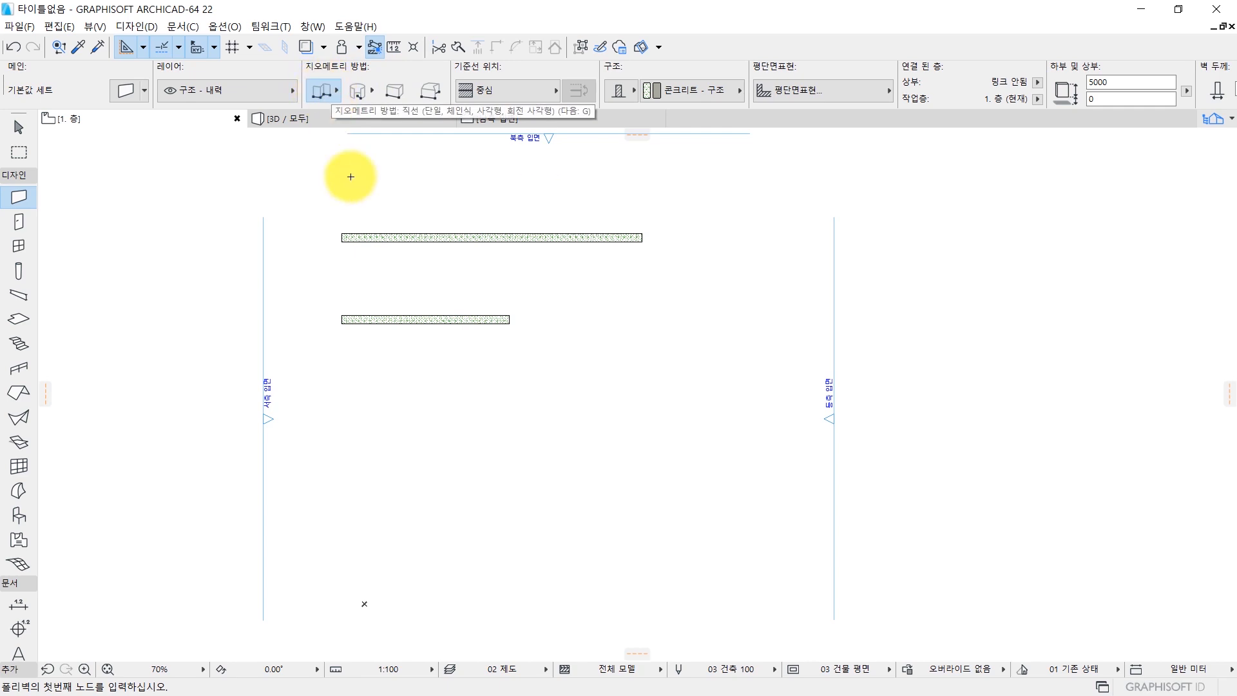
{"action": "left_click", "coordinate": [313, 408]}
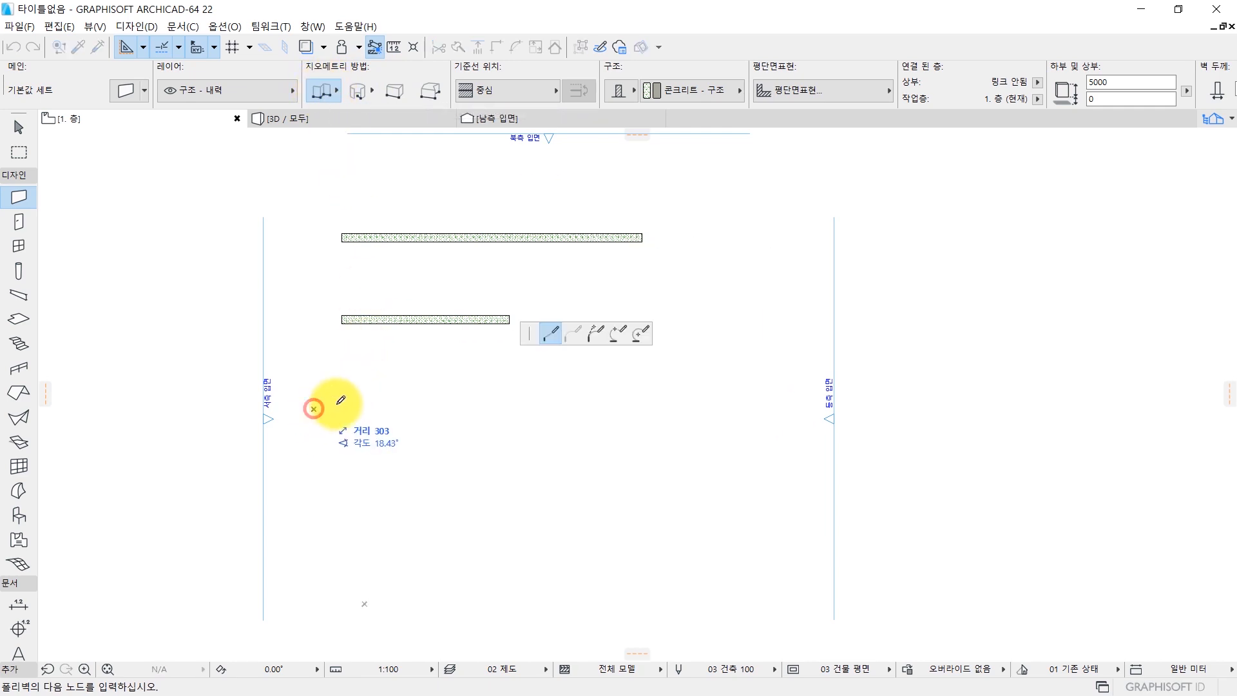
{"action": "left_click", "coordinate": [478, 374]}
{"action": "left_click", "coordinate": [403, 503]}
{"action": "left_click", "coordinate": [605, 501]}
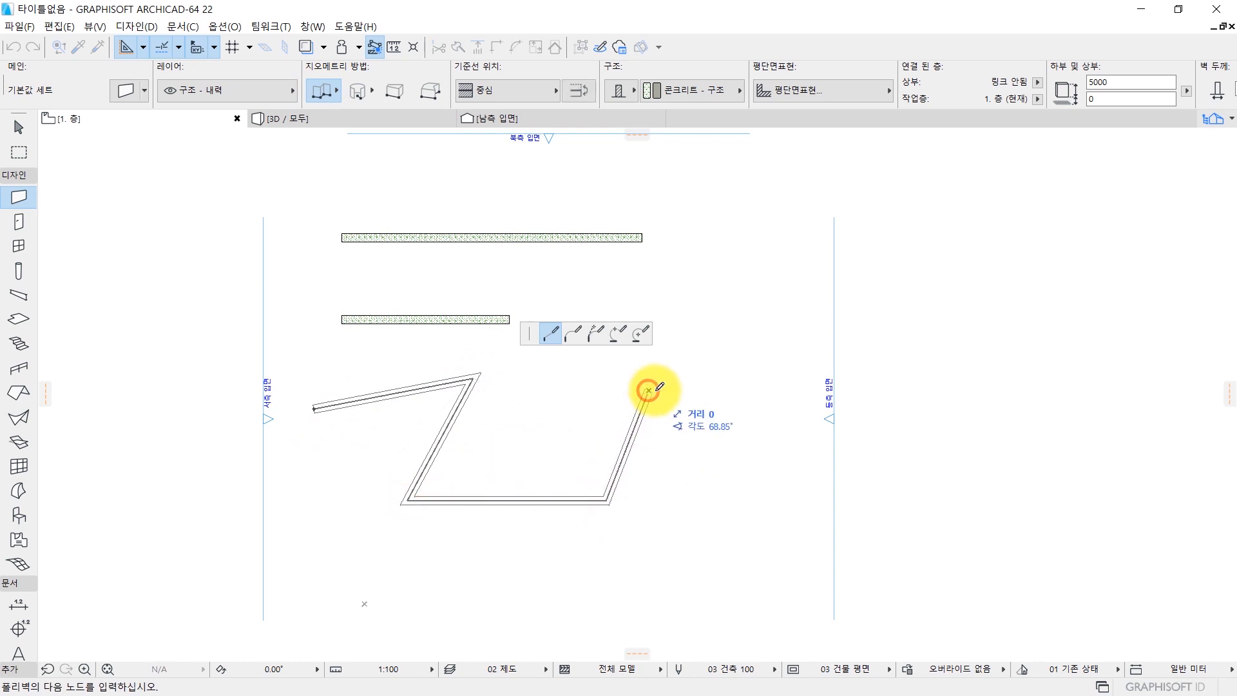
{"action": "left_click", "coordinate": [648, 382]}
{"action": "left_click", "coordinate": [686, 470]}
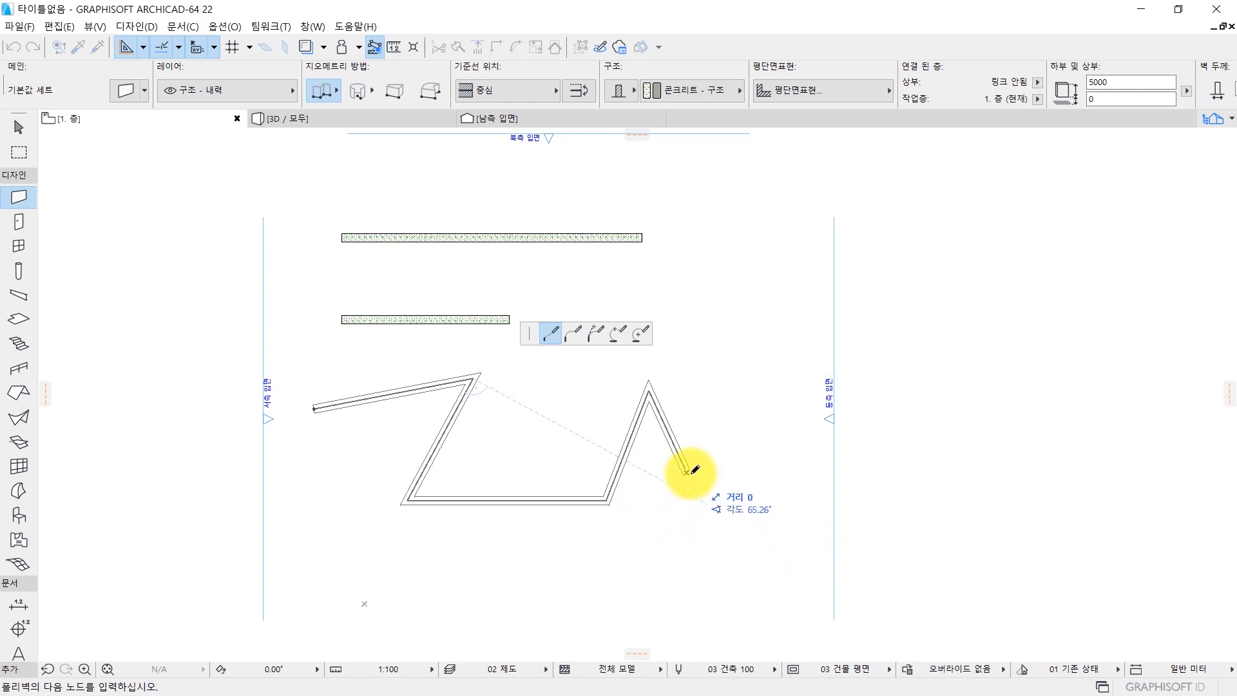
{"action": "scroll", "coordinate": [687, 473], "scroll_direction": "up", "scroll_amount": 3}
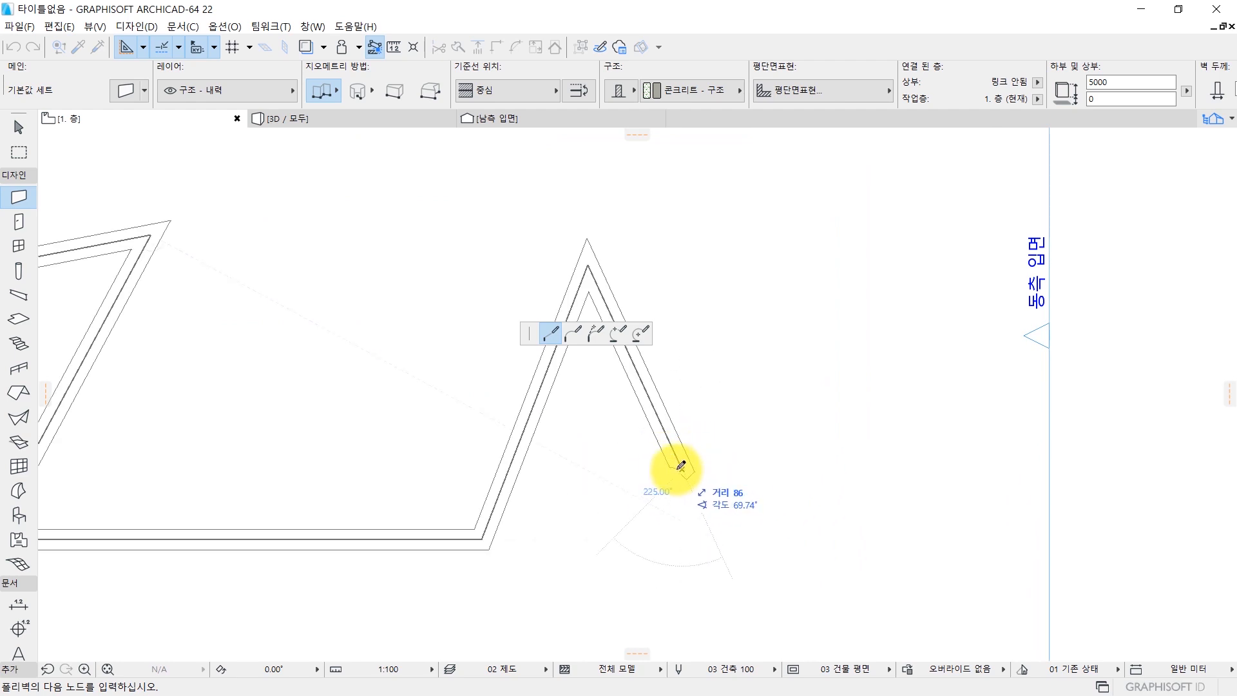
{"action": "double_click", "coordinate": [673, 470]}
Examine the two straight walls and the chained zigzag wall in the 3D view from a raised angle.
{"action": "scroll", "coordinate": [542, 431], "scroll_direction": "down", "scroll_amount": 3}
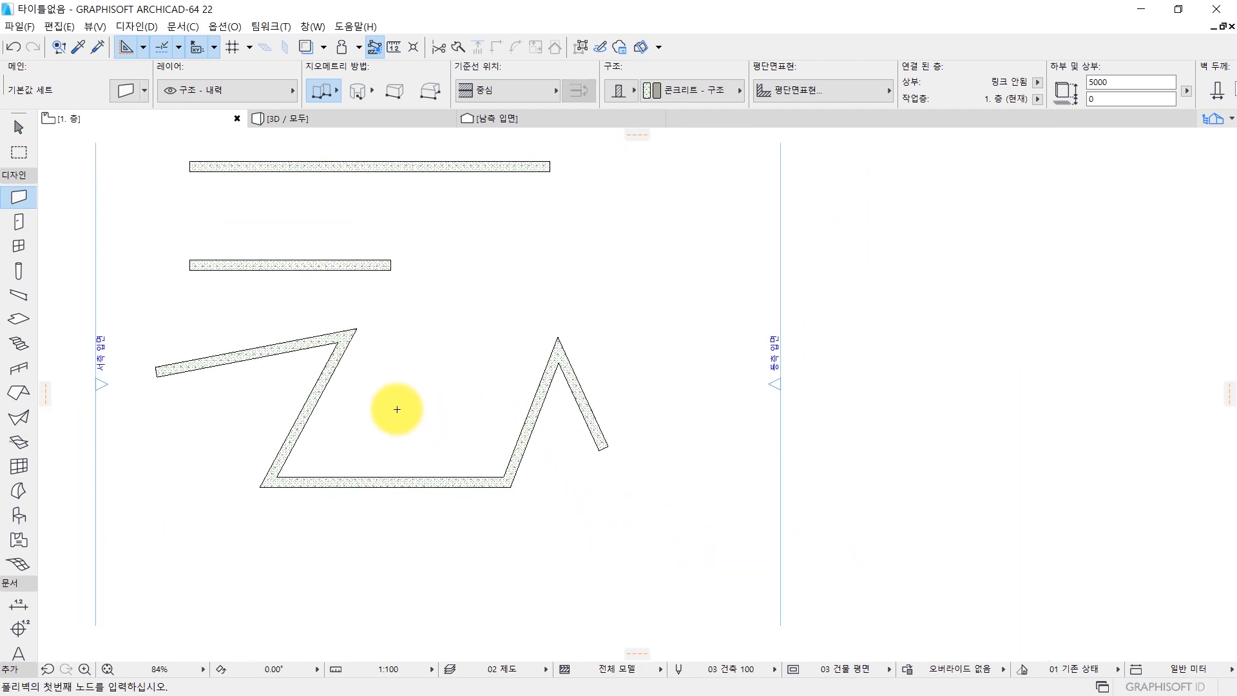
{"action": "mouse_move", "coordinate": [459, 432]}
{"action": "middle_mouse_down"}
{"action": "mouse_move", "coordinate": [570, 424]}
{"action": "mouse_move", "coordinate": [558, 412]}
{"action": "middle_mouse_up"}
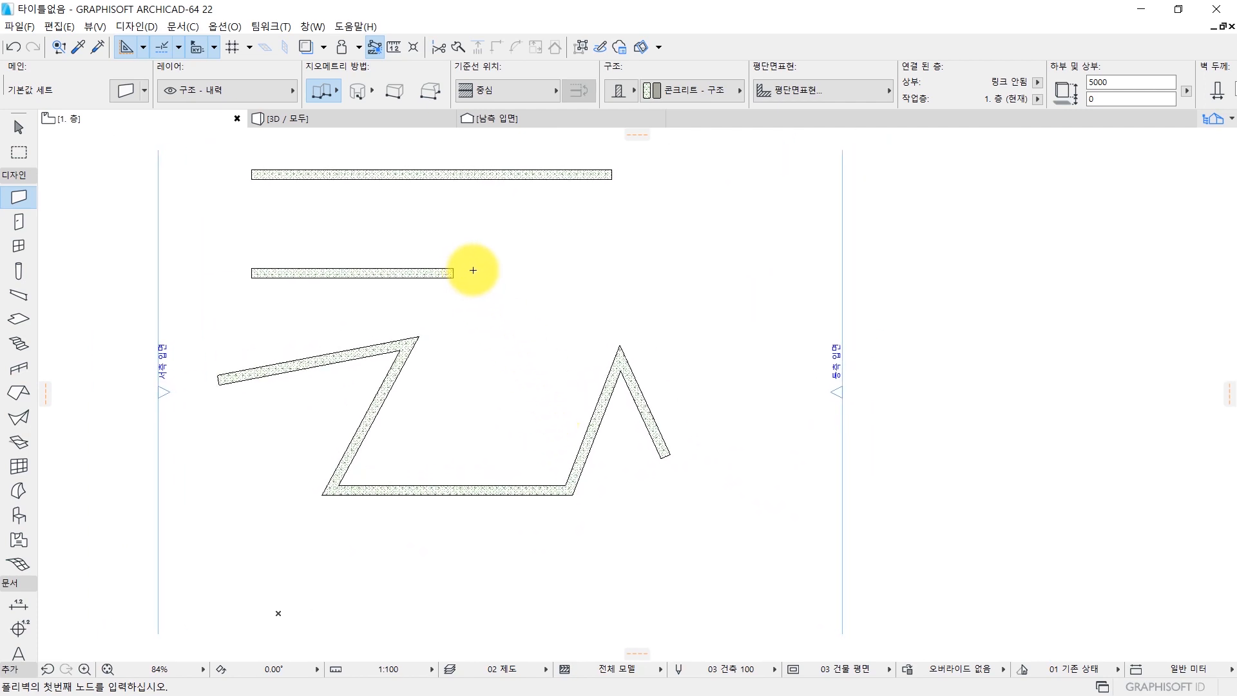
{"action": "middle_click_drag", "start_coordinate": [593, 185], "coordinate": [527, 312]}
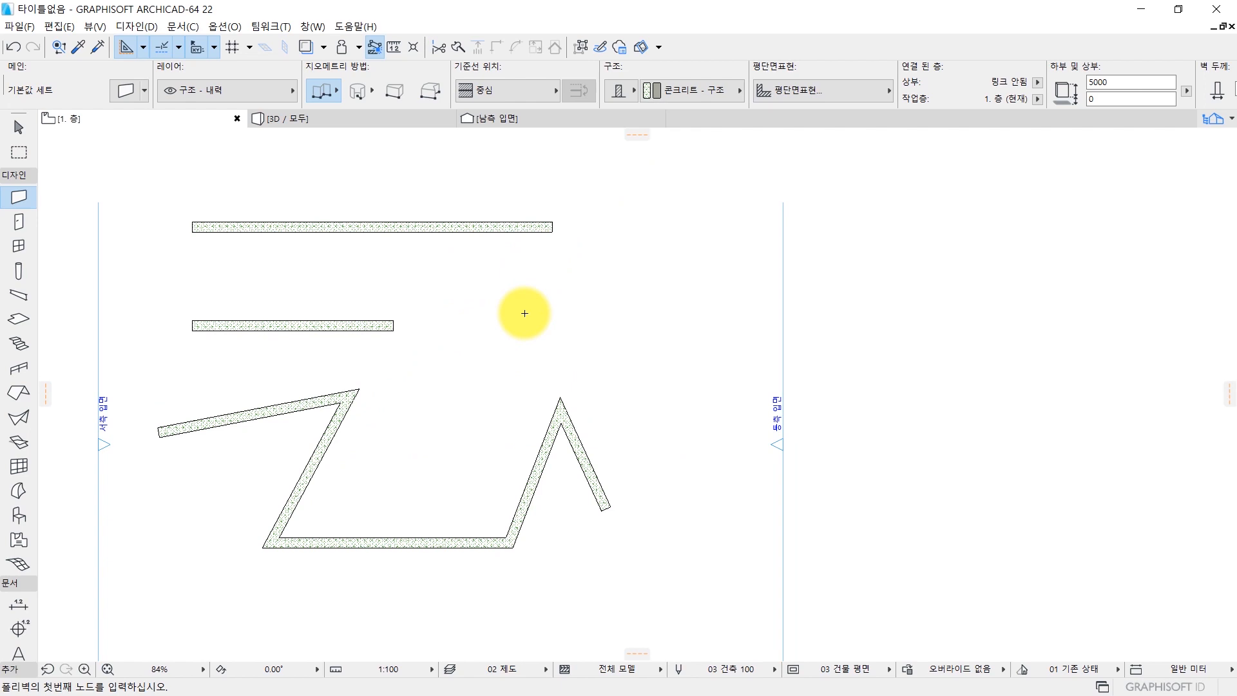
{"action": "key", "text": "Escape"}
{"action": "key", "text": "F3"}
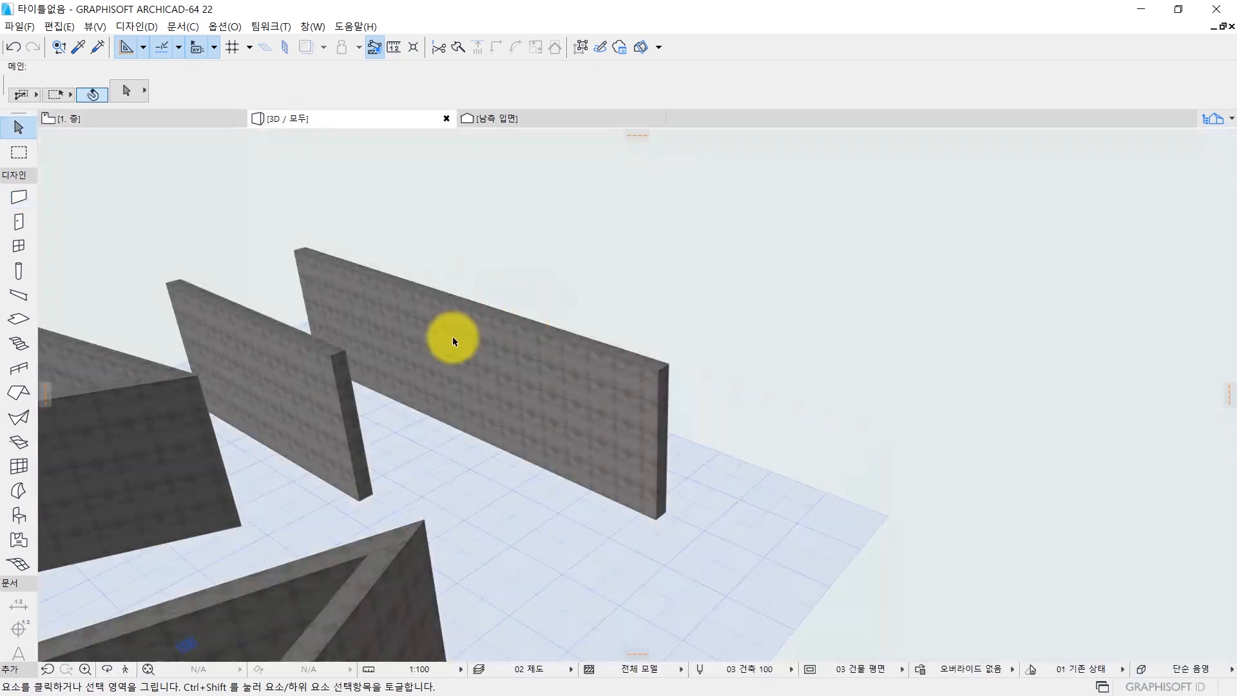
{"action": "scroll", "coordinate": [144, 406], "scroll_direction": "down", "scroll_amount": 5}
{"action": "middle_click_drag", "start_coordinate": [143, 408], "coordinate": [1090, 423]}
{"action": "middle_click_drag", "start_coordinate": [973, 422], "coordinate": [488, 407], "text": "shift"}
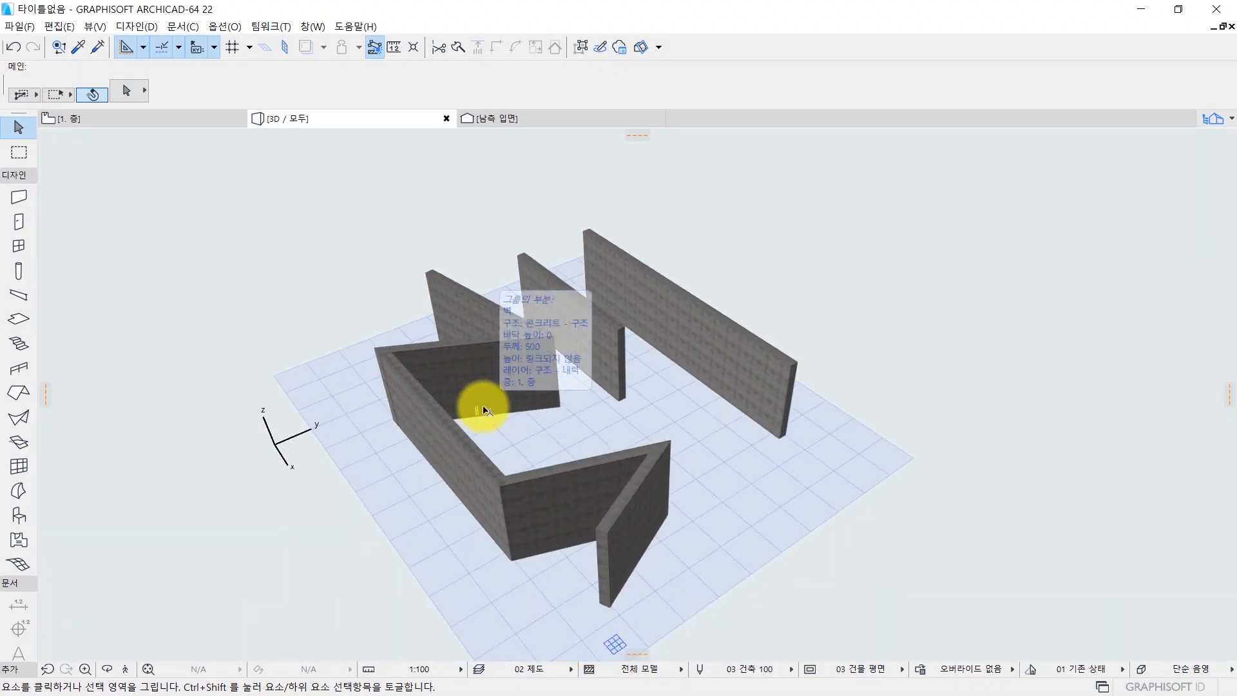
Draw a closed rectangular wall on the floor plan east of the east elevation line with the rectangle (사각형) geometry method.
{"action": "key", "text": "F2"}
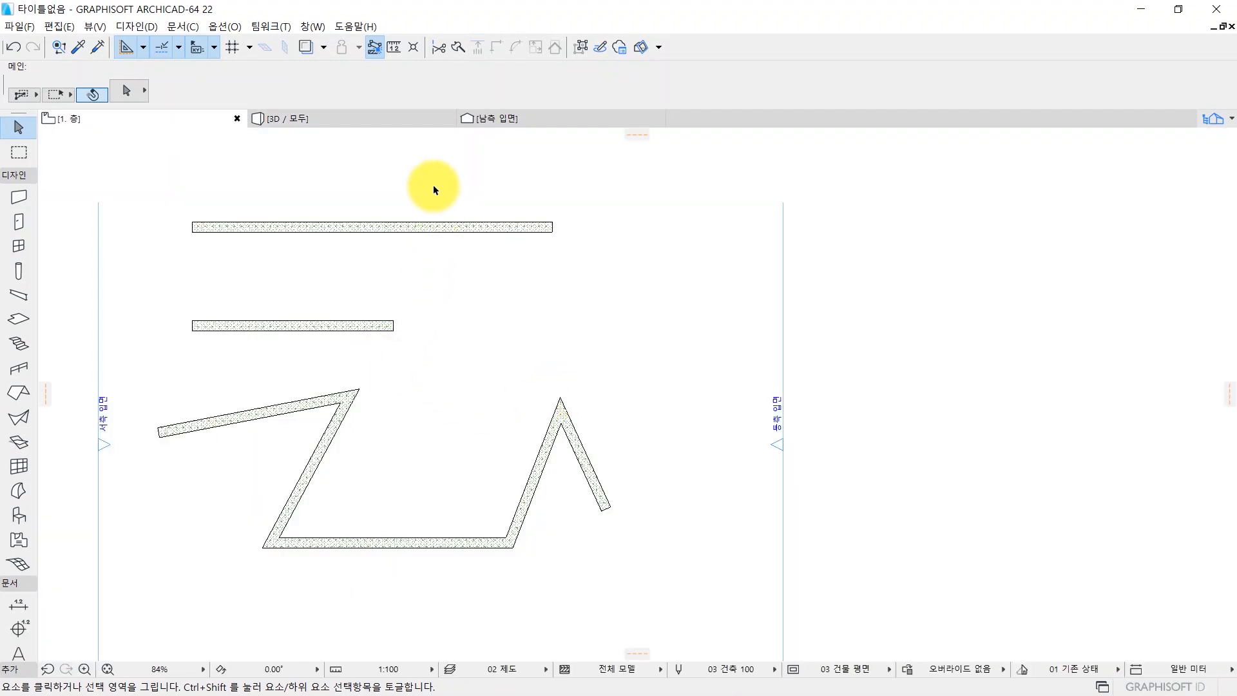
{"action": "scroll", "coordinate": [363, 295], "scroll_direction": "down", "scroll_amount": 4}
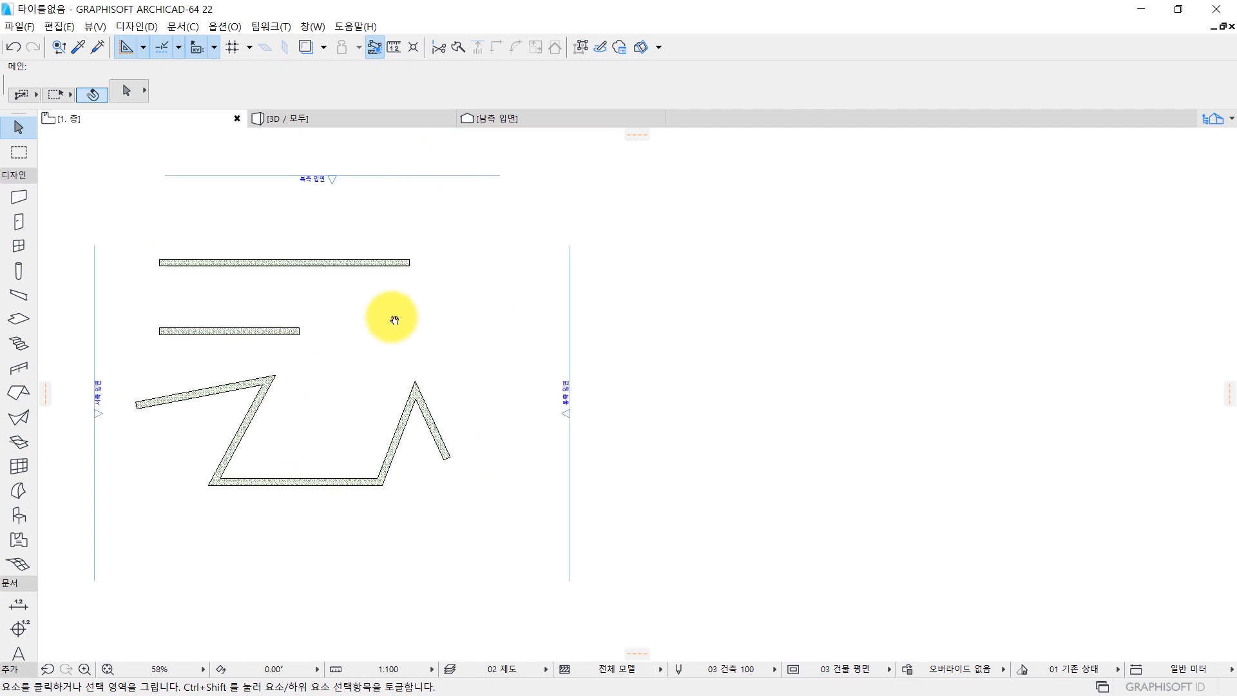
{"action": "left_click", "coordinate": [17, 197]}
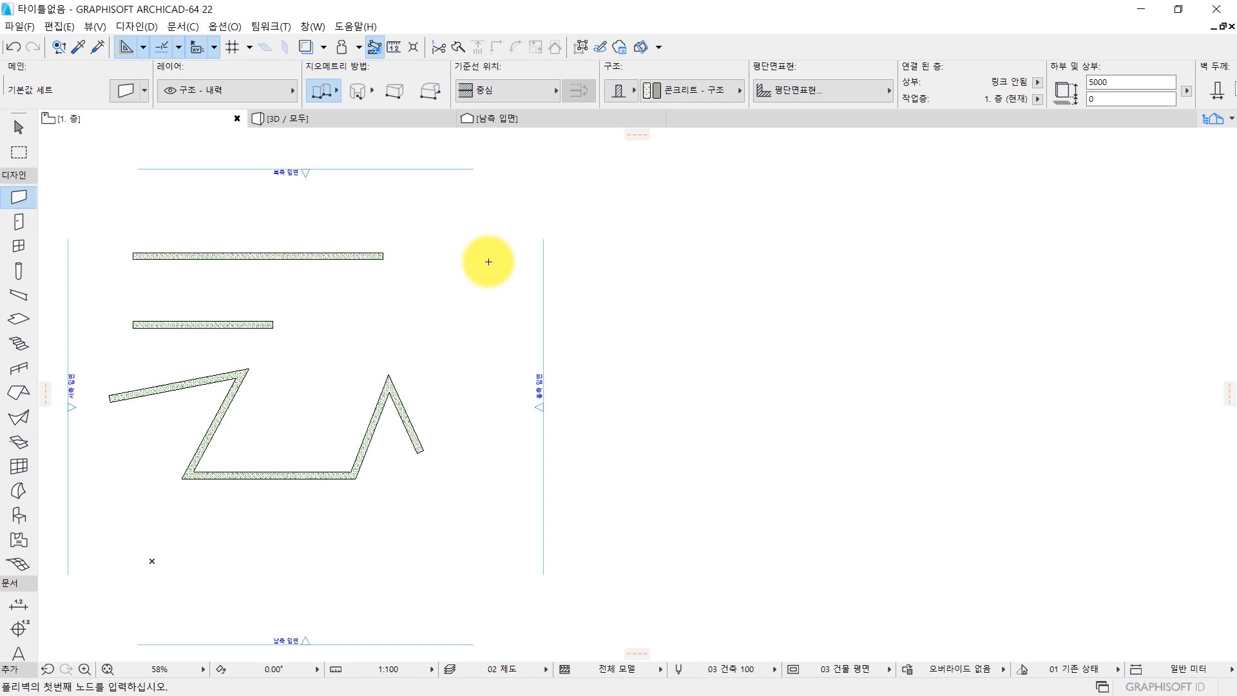
{"action": "left_click", "coordinate": [333, 92]}
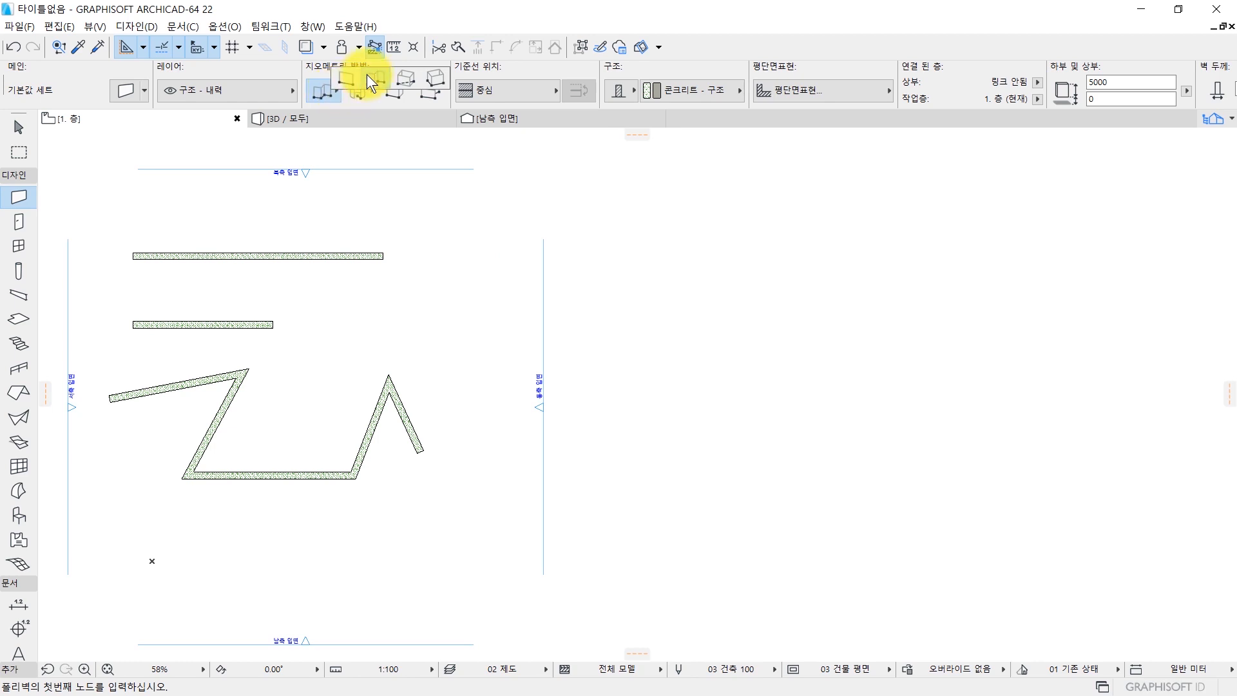
{"action": "left_click", "coordinate": [413, 75]}
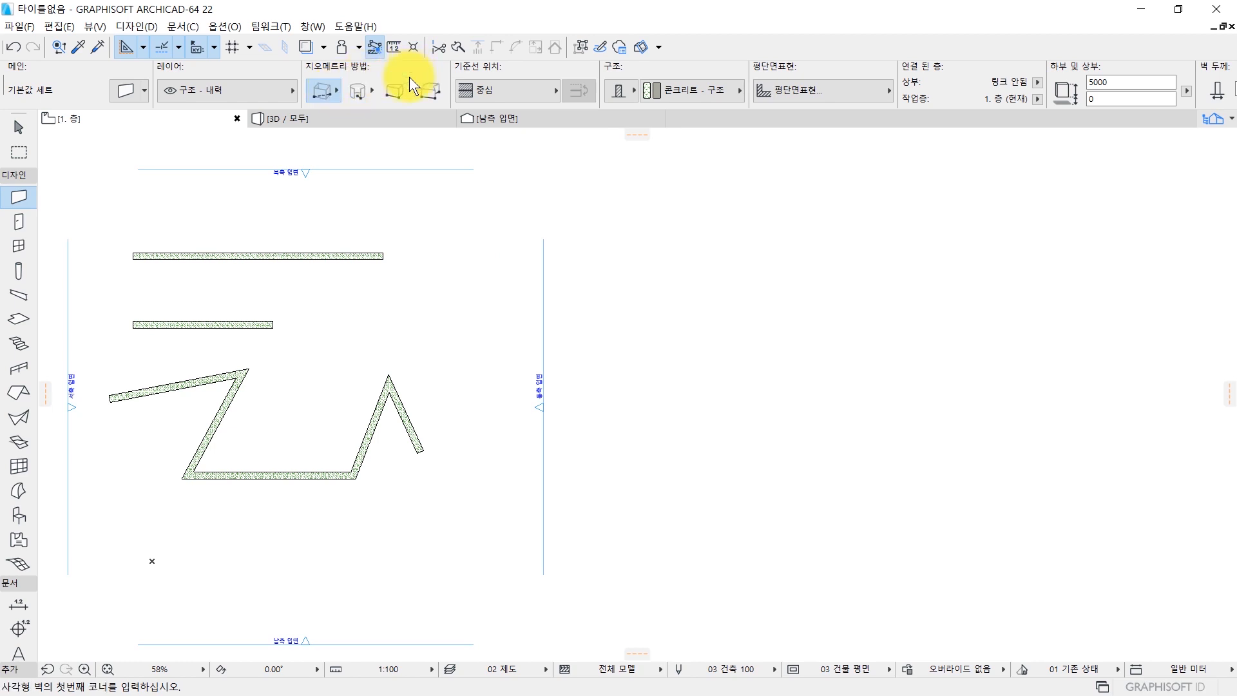
{"action": "middle_click_drag", "start_coordinate": [535, 298], "coordinate": [442, 301]}
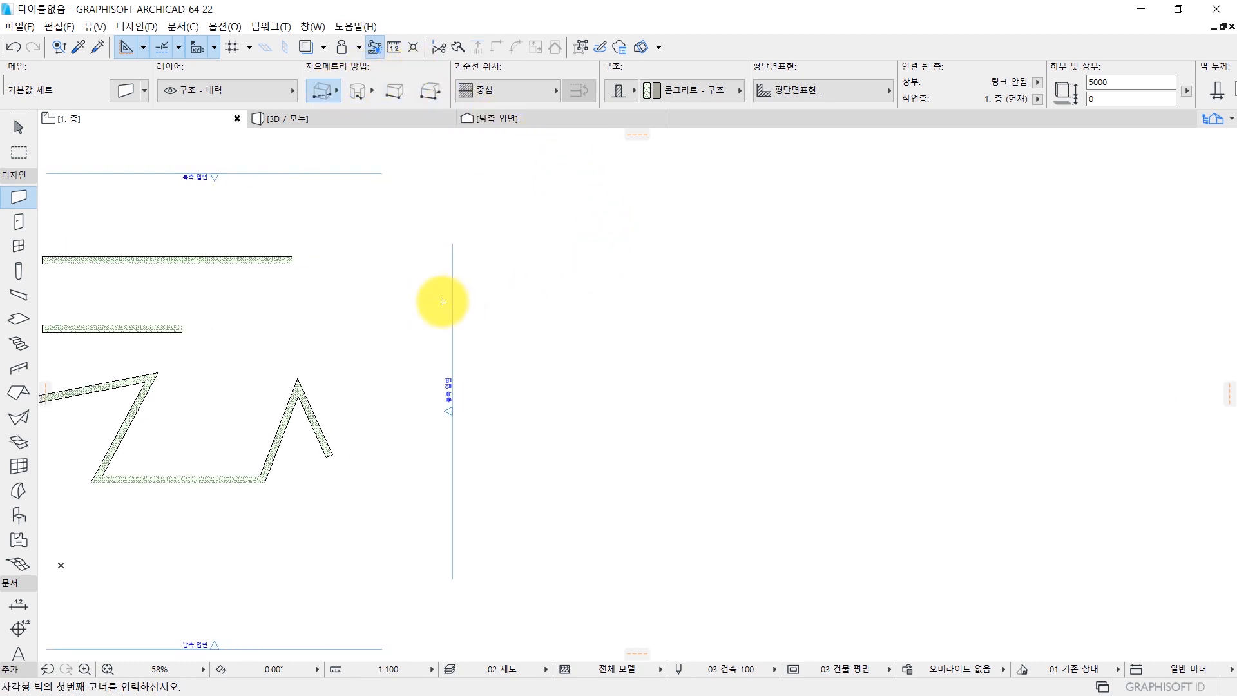
{"action": "middle_click_drag", "start_coordinate": [466, 268], "coordinate": [332, 269]}
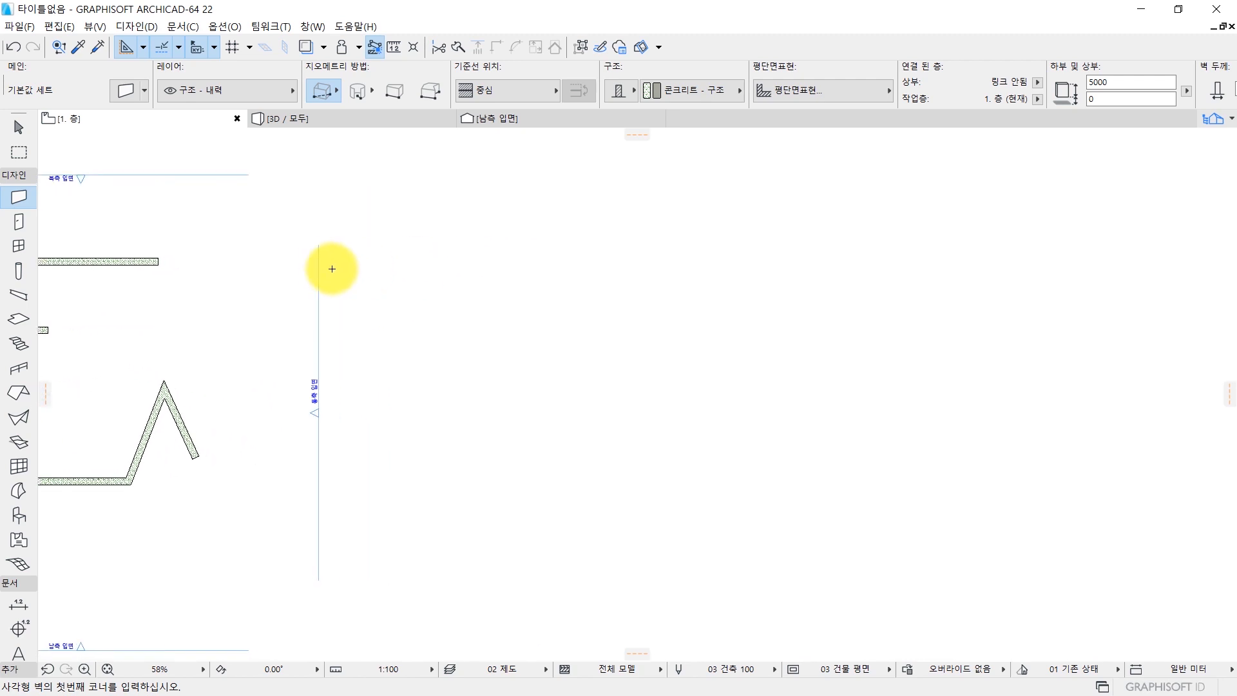
{"action": "scroll", "coordinate": [331, 268], "scroll_direction": "up", "scroll_amount": 1}
{"action": "left_click", "coordinate": [389, 241]}
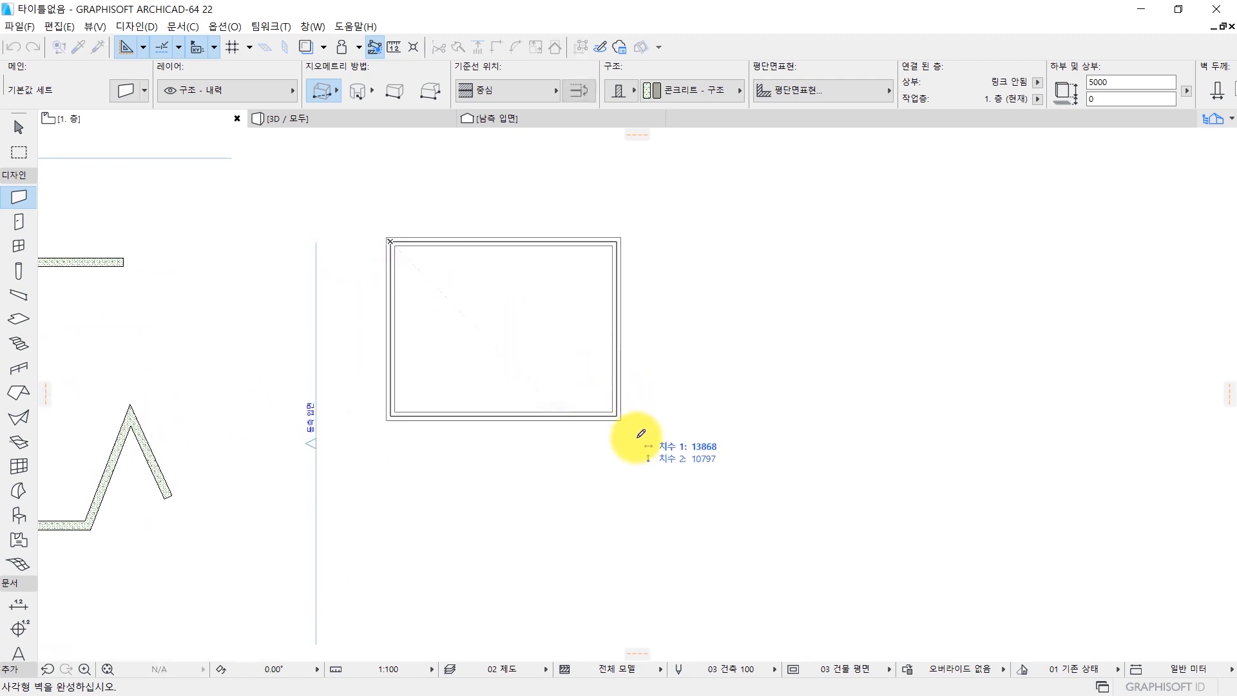
{"action": "left_click", "coordinate": [676, 474]}
Draw a second rectangular wall measuring 5000 by 5000 to the east of the large rectangular wall.
{"action": "scroll", "coordinate": [682, 475], "scroll_direction": "down", "scroll_amount": 2}
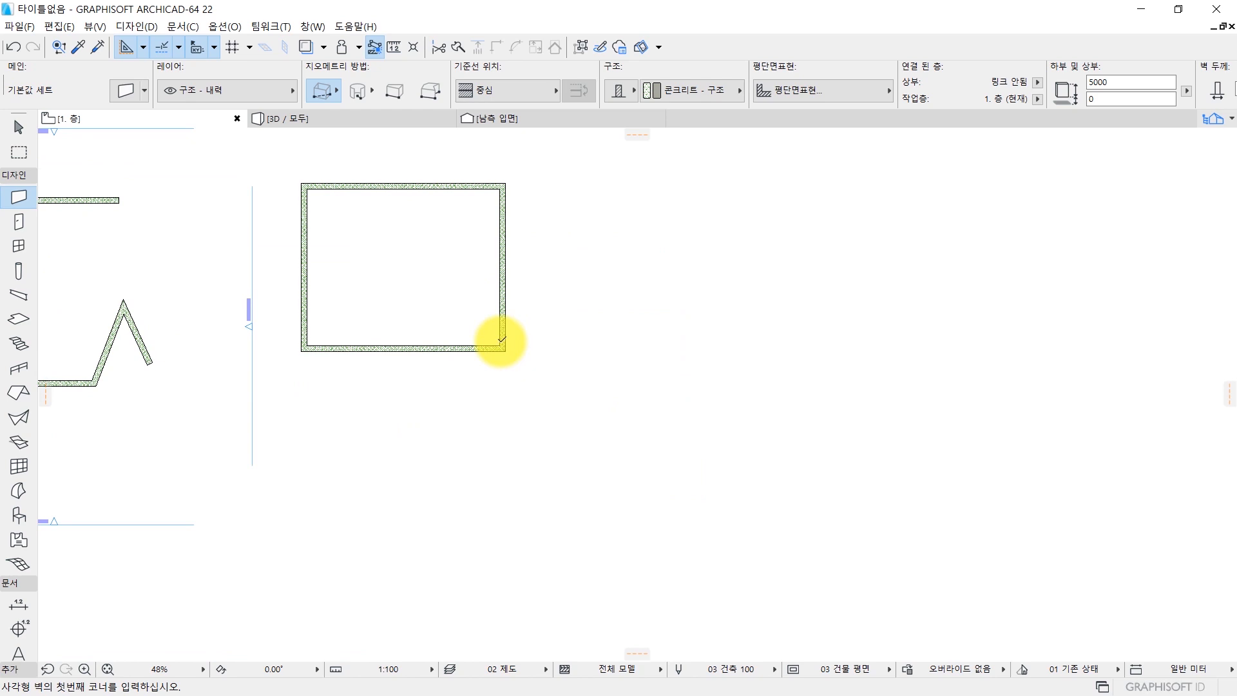
{"action": "left_click", "coordinate": [574, 286]}
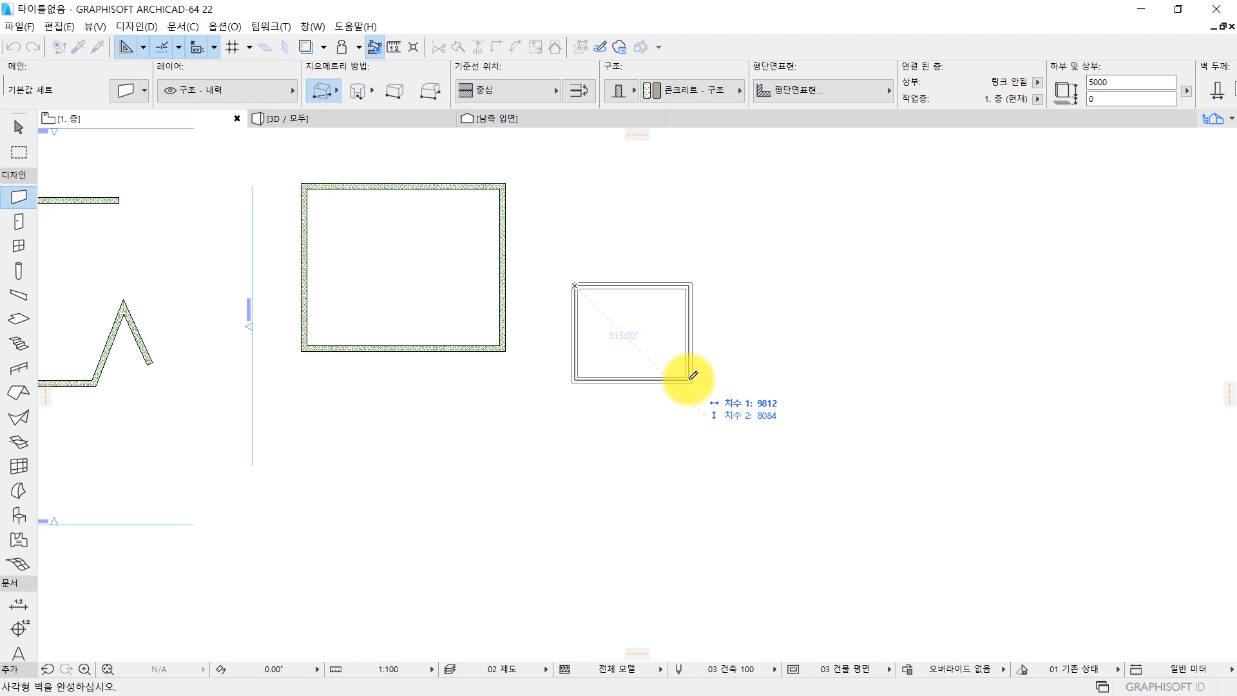
{"action": "type", "text": "5000"}
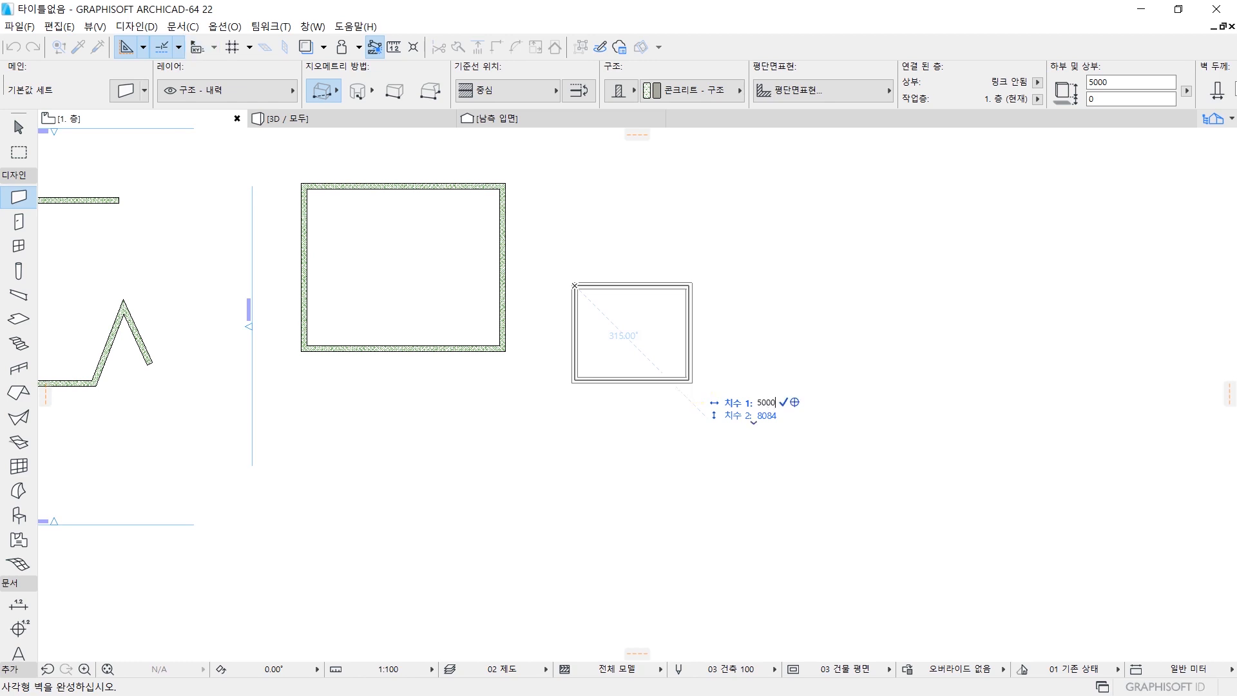
{"action": "key", "text": "Tab"}
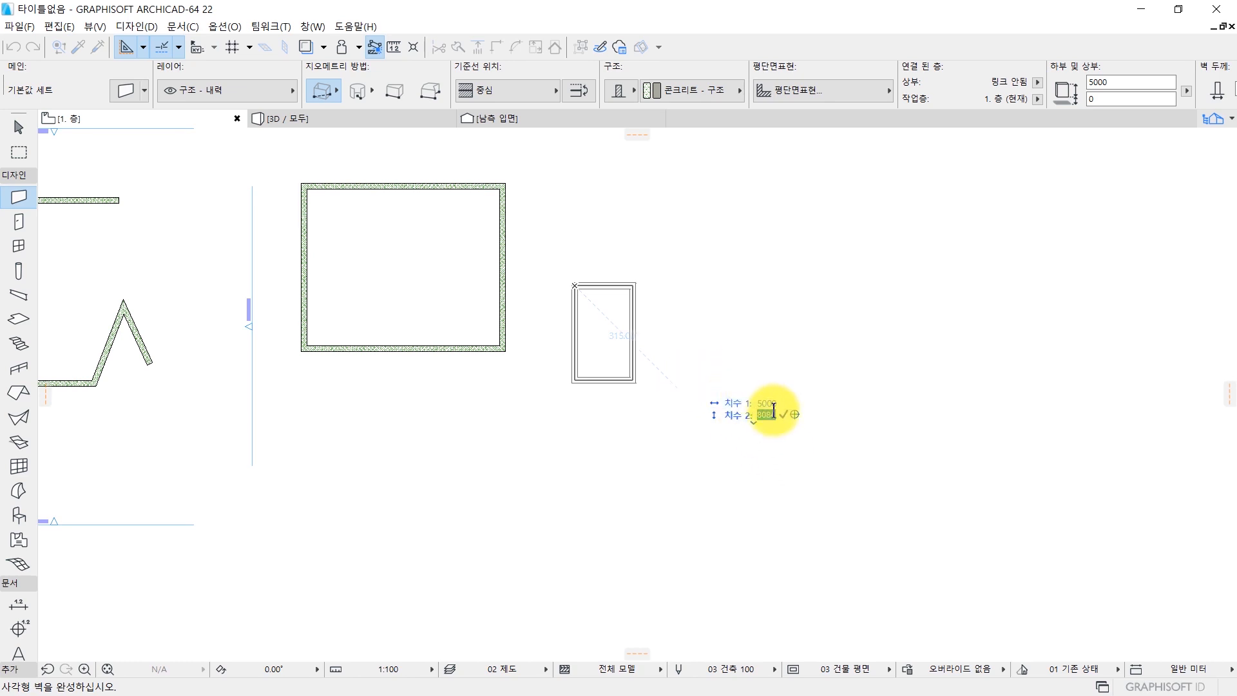
{"action": "type", "text": "5000"}
{"action": "key", "text": "Return"}
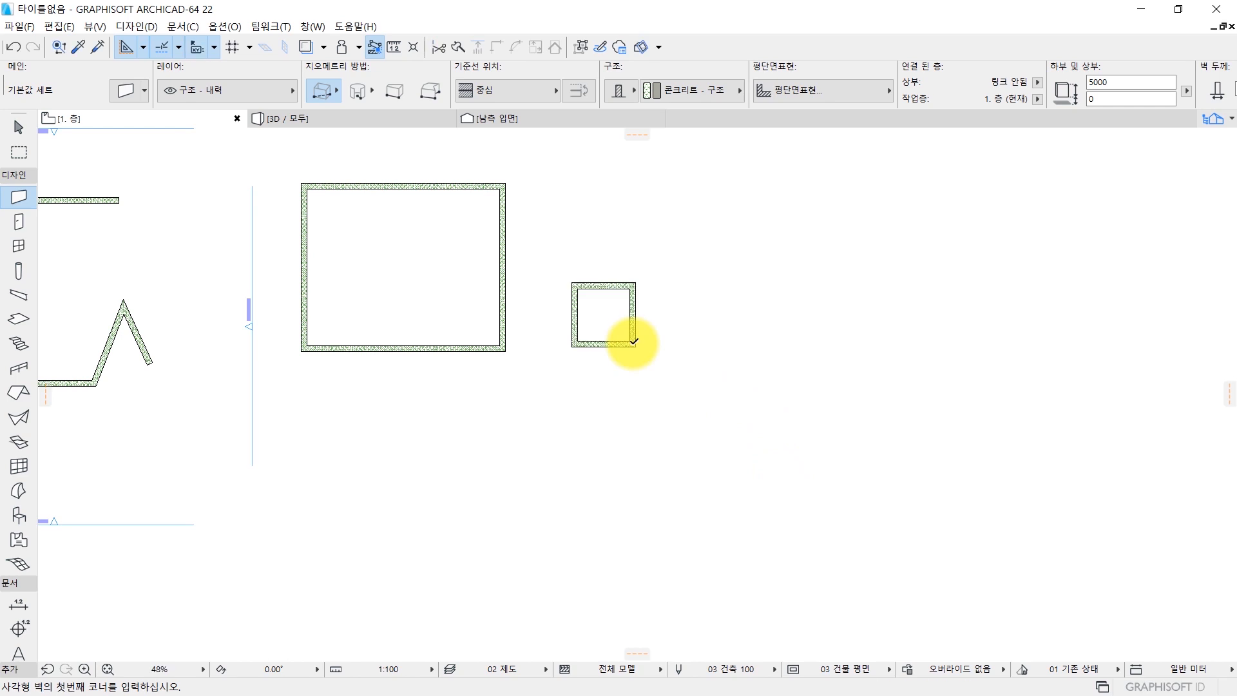
Start a chained (체인식) wall south of the rectangular walls with one segment rising northeast and one sloping slightly down to the east.
{"action": "scroll", "coordinate": [632, 331], "scroll_direction": "up", "scroll_amount": 5}
{"action": "scroll", "coordinate": [712, 299], "scroll_direction": "down", "scroll_amount": 5}
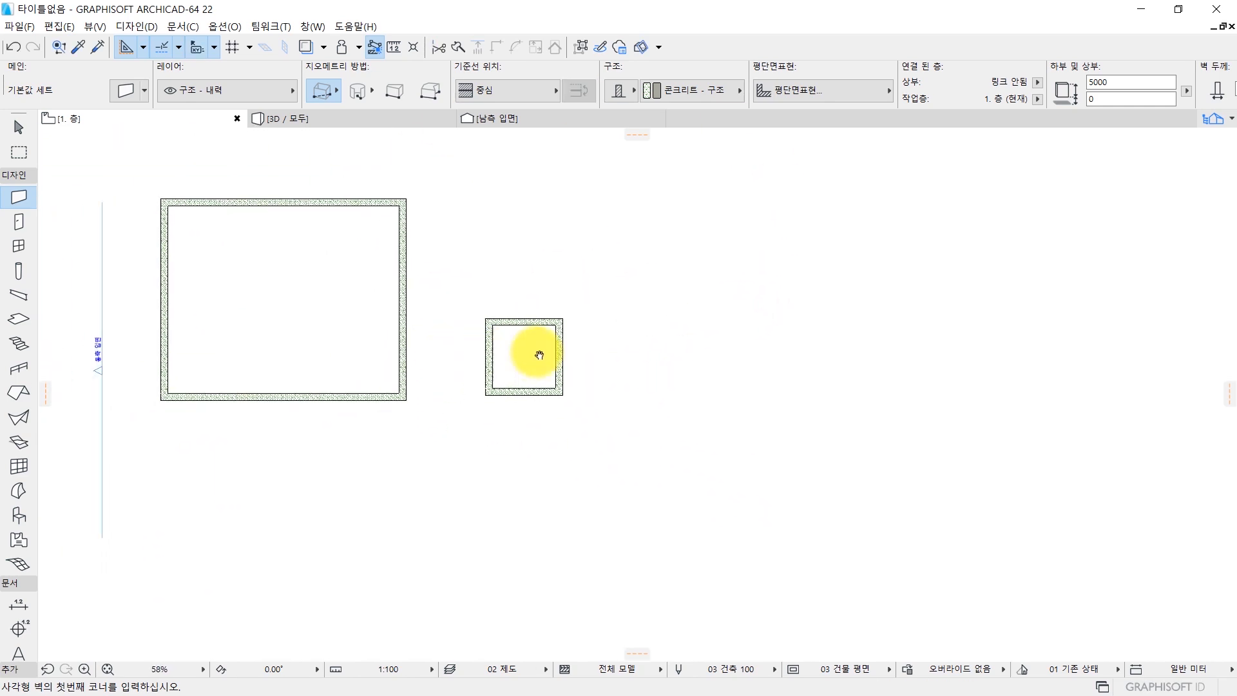
{"action": "scroll", "coordinate": [589, 351], "scroll_direction": "down", "scroll_amount": 3}
{"action": "scroll", "coordinate": [629, 351], "scroll_direction": "up", "scroll_amount": 1}
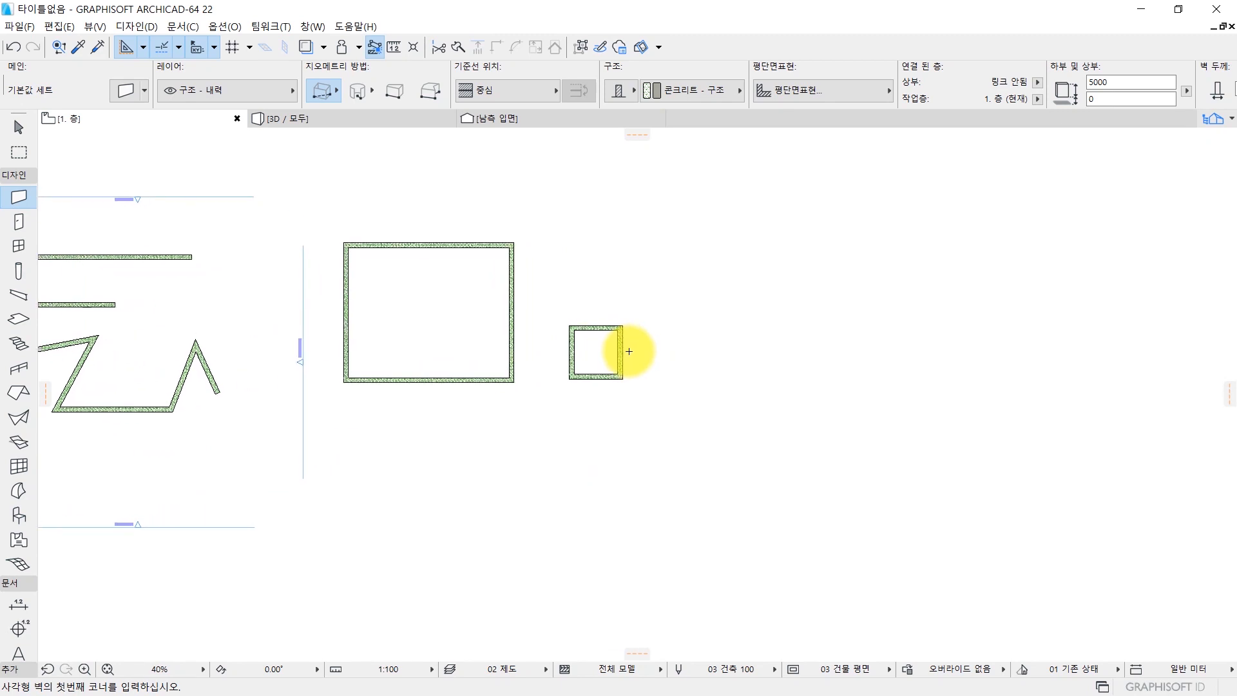
{"action": "left_click", "coordinate": [327, 91]}
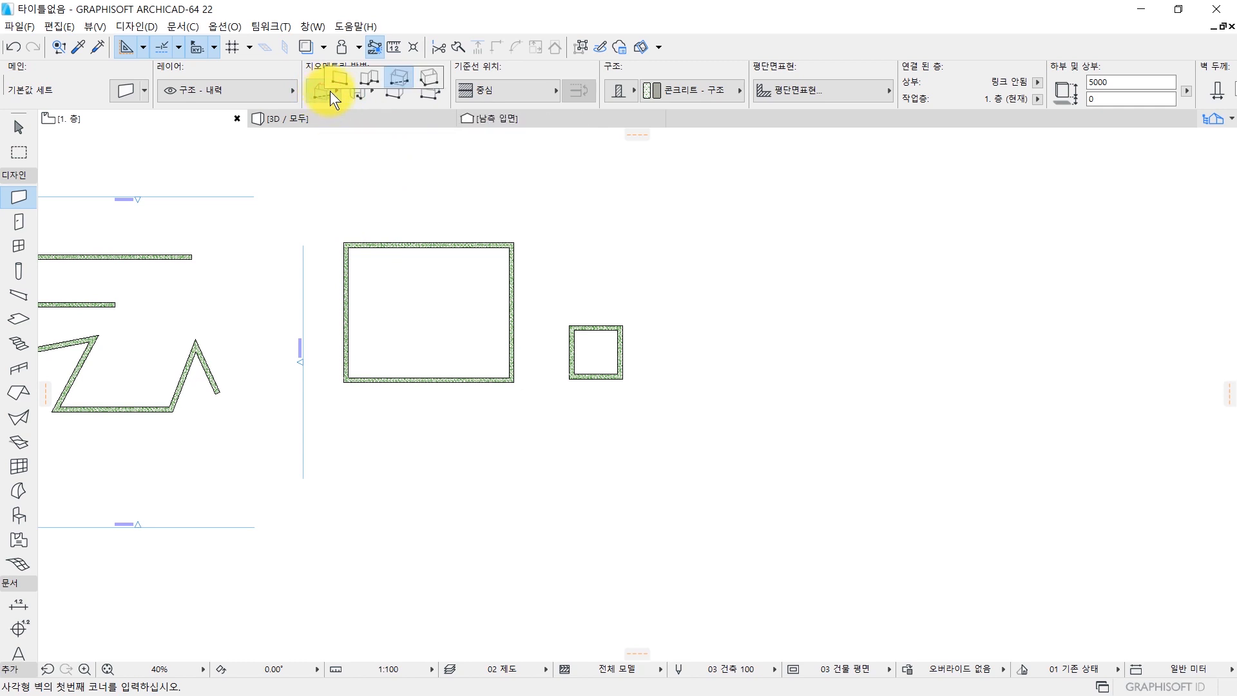
{"action": "left_click", "coordinate": [374, 77]}
{"action": "middle_click_drag", "start_coordinate": [420, 420], "coordinate": [560, 248]}
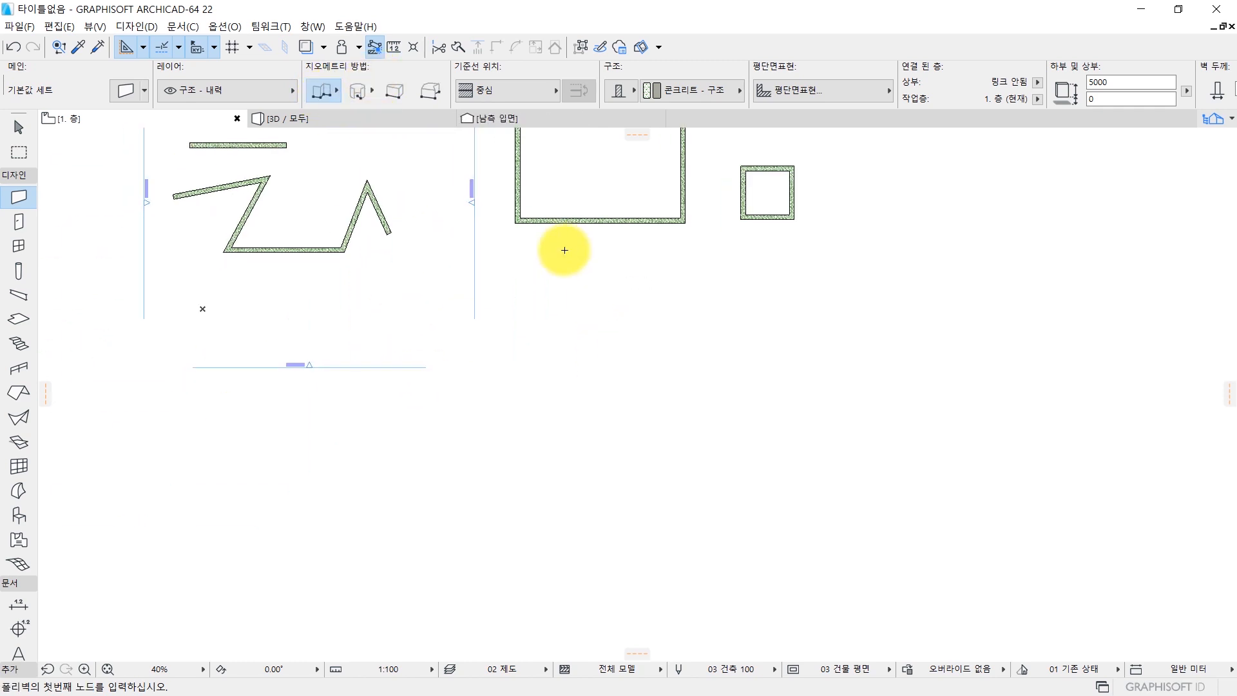
{"action": "left_click", "coordinate": [489, 425]}
{"action": "left_click", "coordinate": [700, 338]}
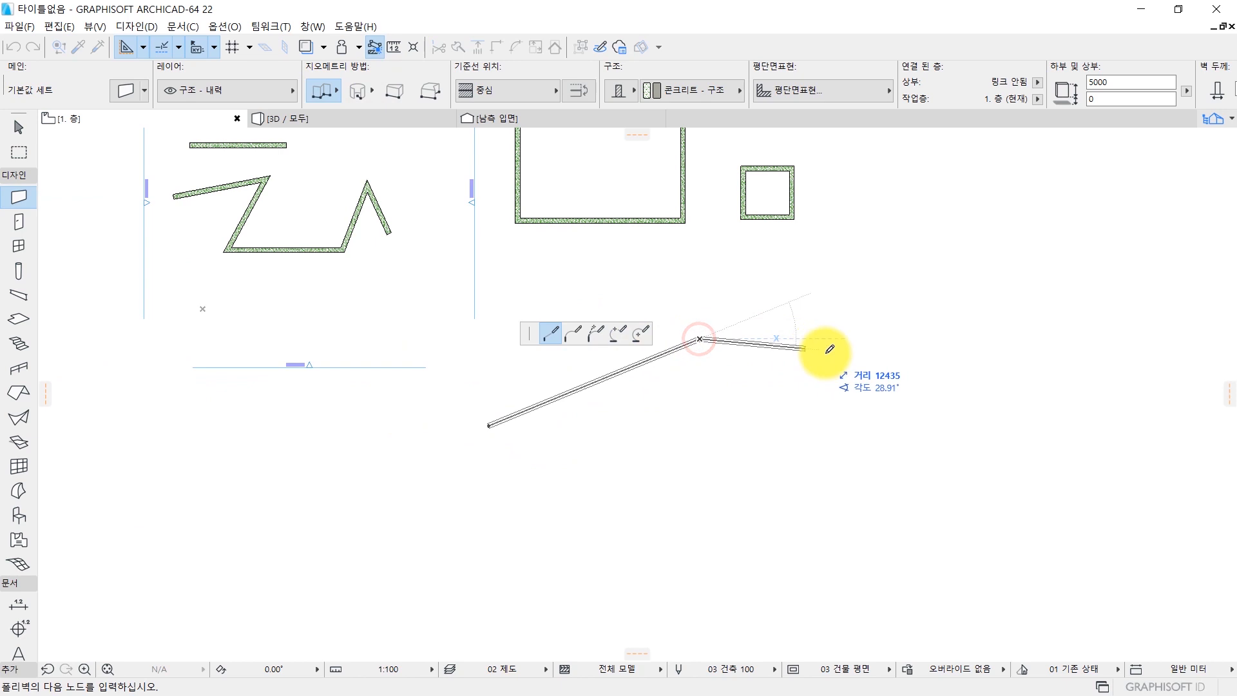
{"action": "left_click", "coordinate": [876, 354]}
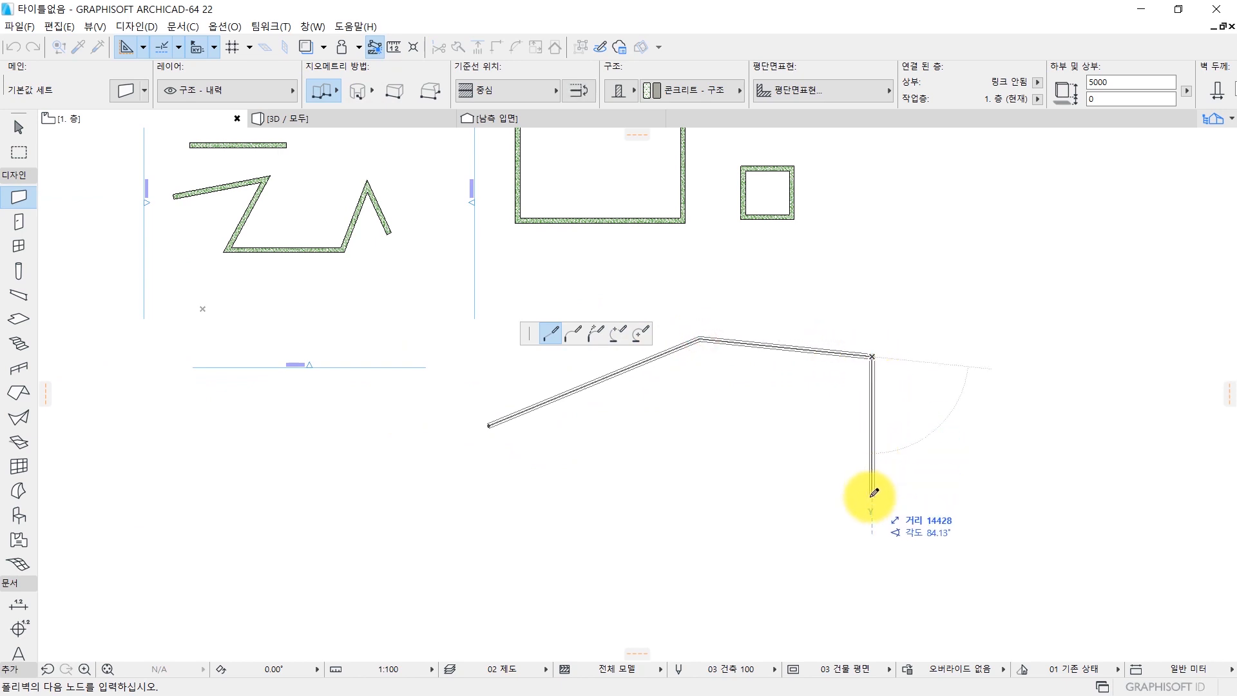
Add a 5000 long segment running straight south to the chained wall.
{"action": "middle_click_drag", "start_coordinate": [878, 492], "coordinate": [781, 425]}
{"action": "middle_click_drag", "start_coordinate": [782, 304], "coordinate": [645, 230]}
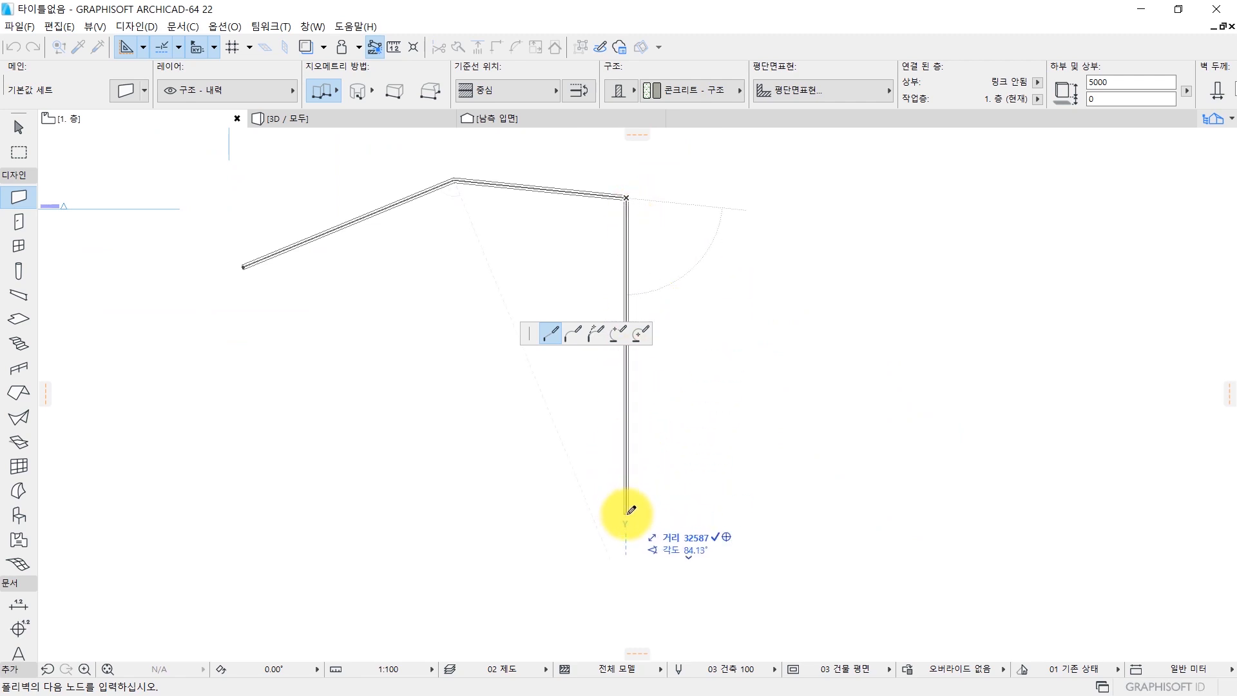
{"action": "type", "text": "5000"}
{"action": "key", "text": "Return"}
{"action": "scroll", "coordinate": [639, 215], "scroll_direction": "up", "scroll_amount": 3}
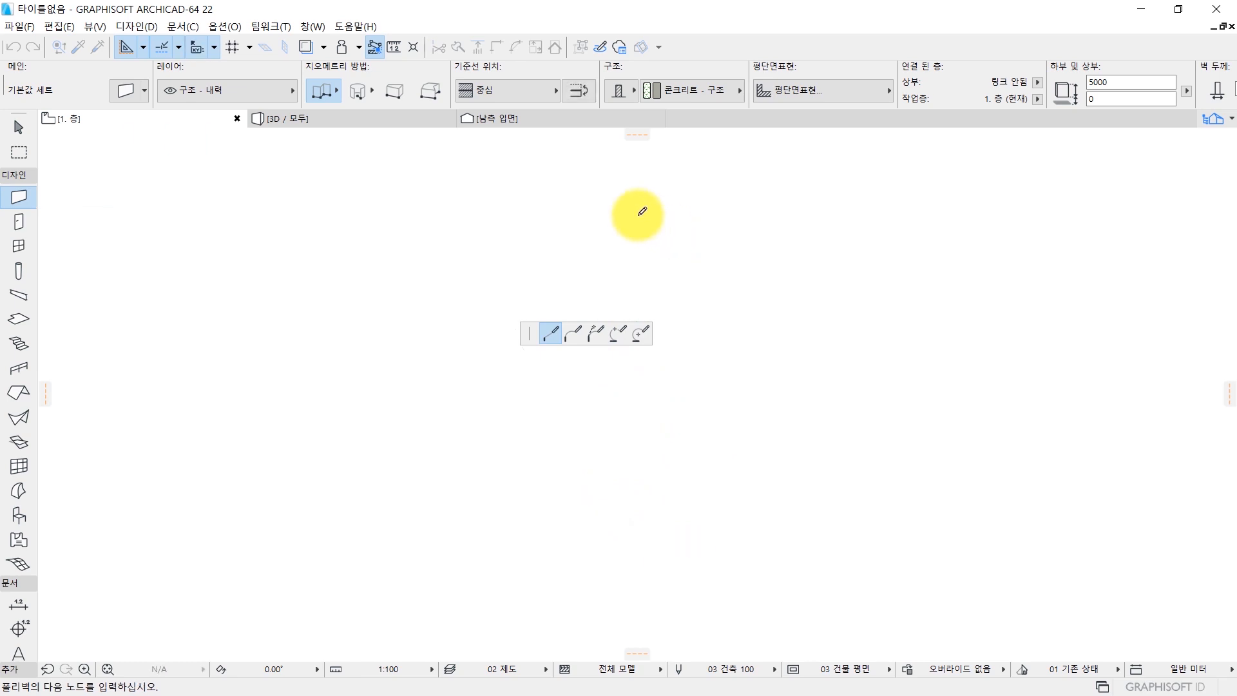
Add a 10000 long segment running straight east to the chained wall.
{"action": "scroll", "coordinate": [632, 232], "scroll_direction": "down", "scroll_amount": 3}
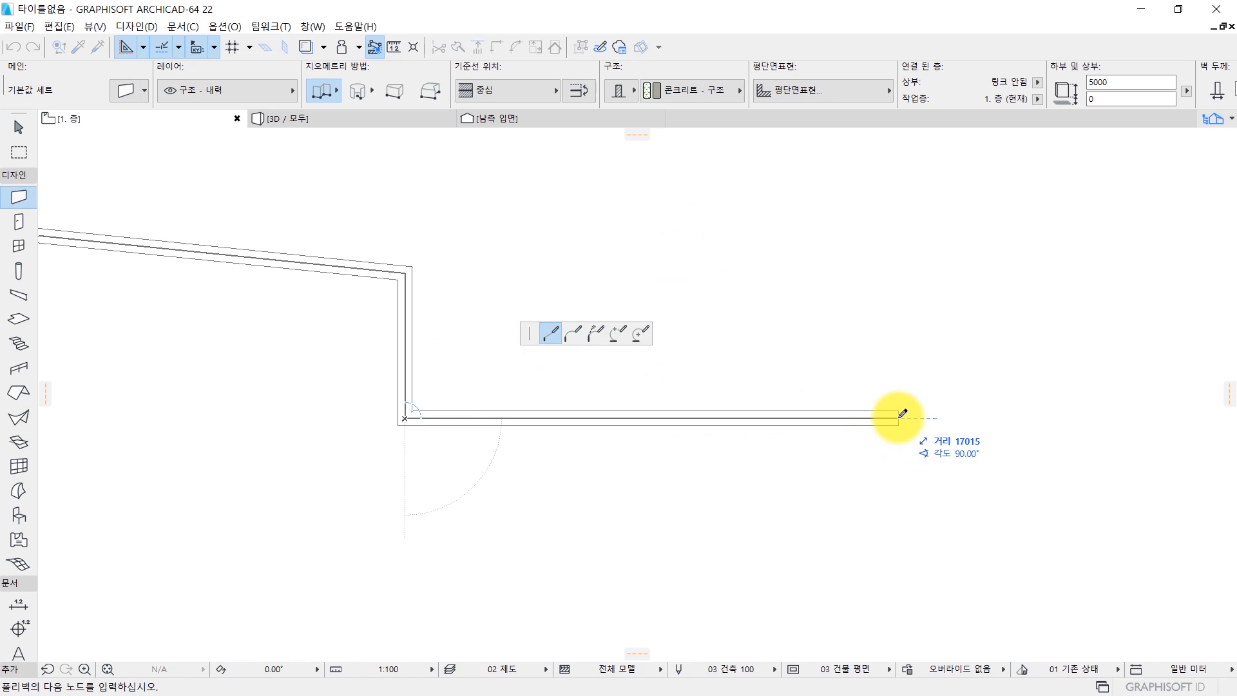
{"action": "type", "text": "10000"}
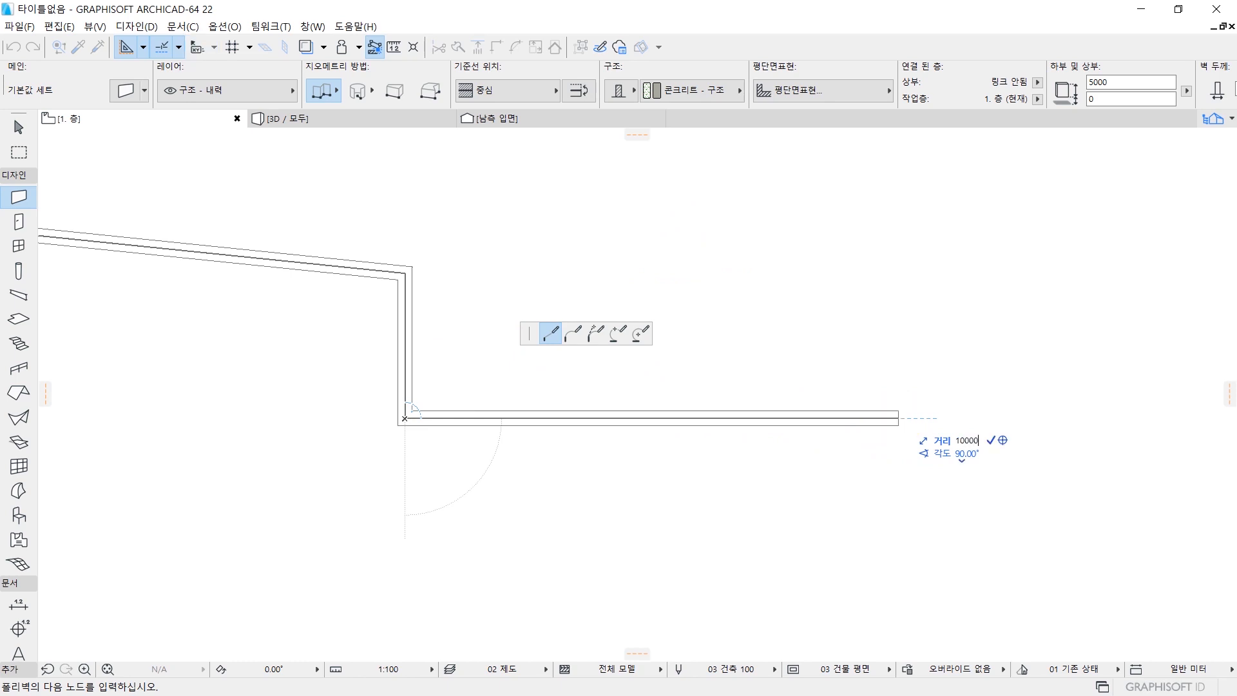
{"action": "key", "text": "Return"}
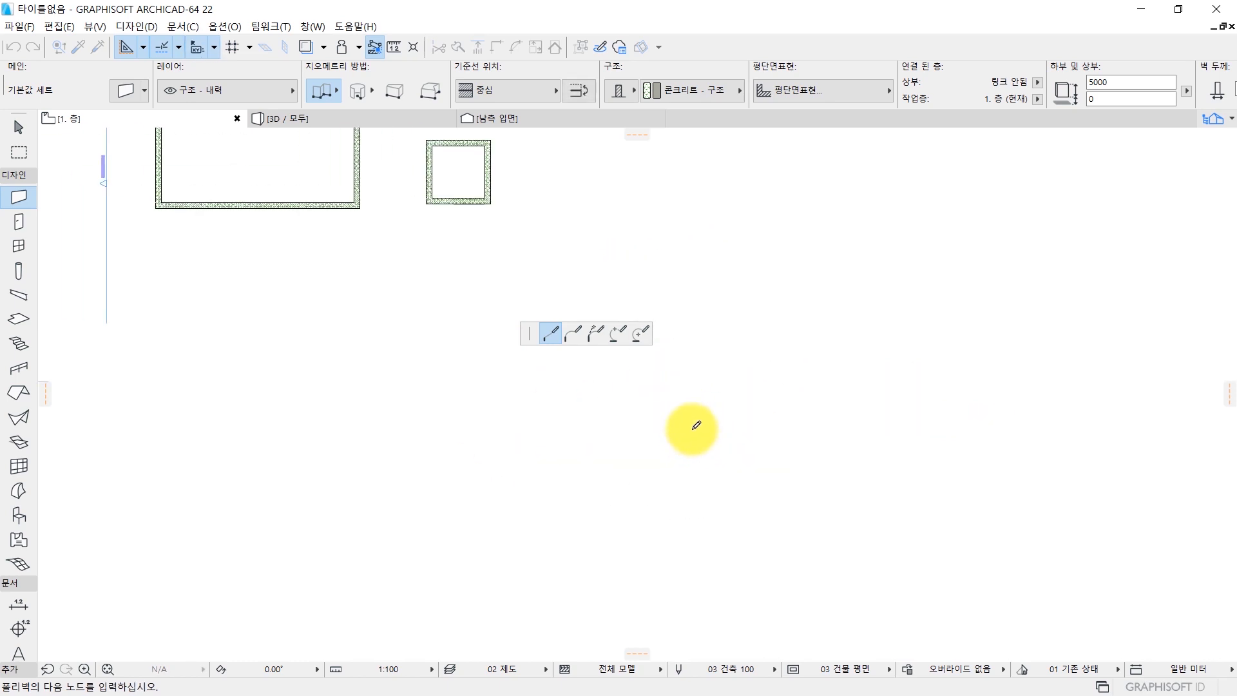
{"action": "left_click", "coordinate": [698, 426]}
{"action": "middle_click_drag", "start_coordinate": [580, 453], "coordinate": [798, 466]}
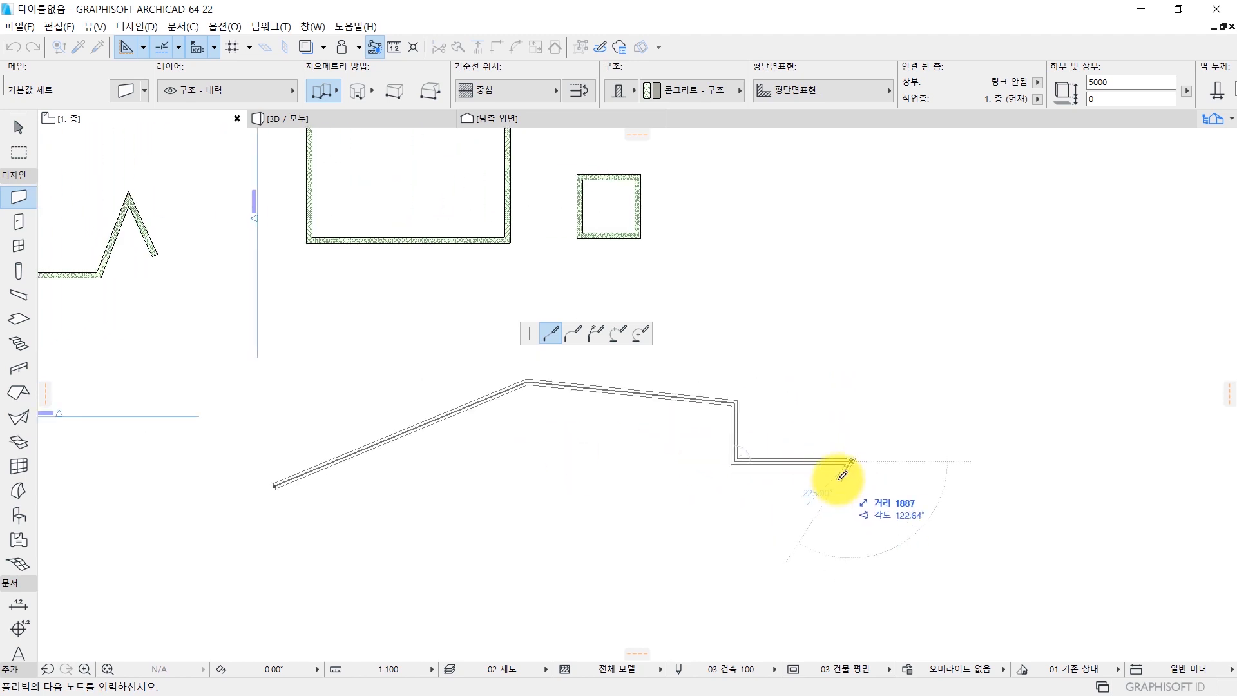
Remove the 10000 and 5000 segments and finish the chained wall with two freehand segments, one southwest and one east.
{"action": "scroll", "coordinate": [842, 475], "scroll_direction": "up", "scroll_amount": 2}
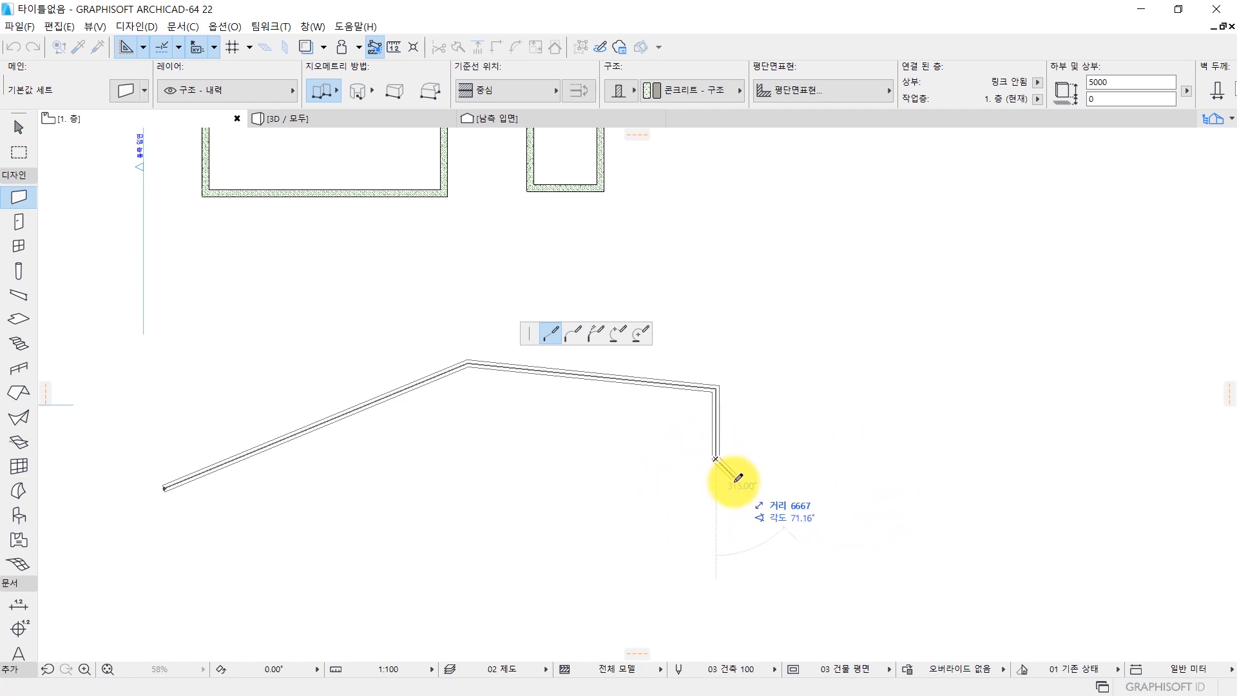
{"action": "key", "text": "BackSpace"}
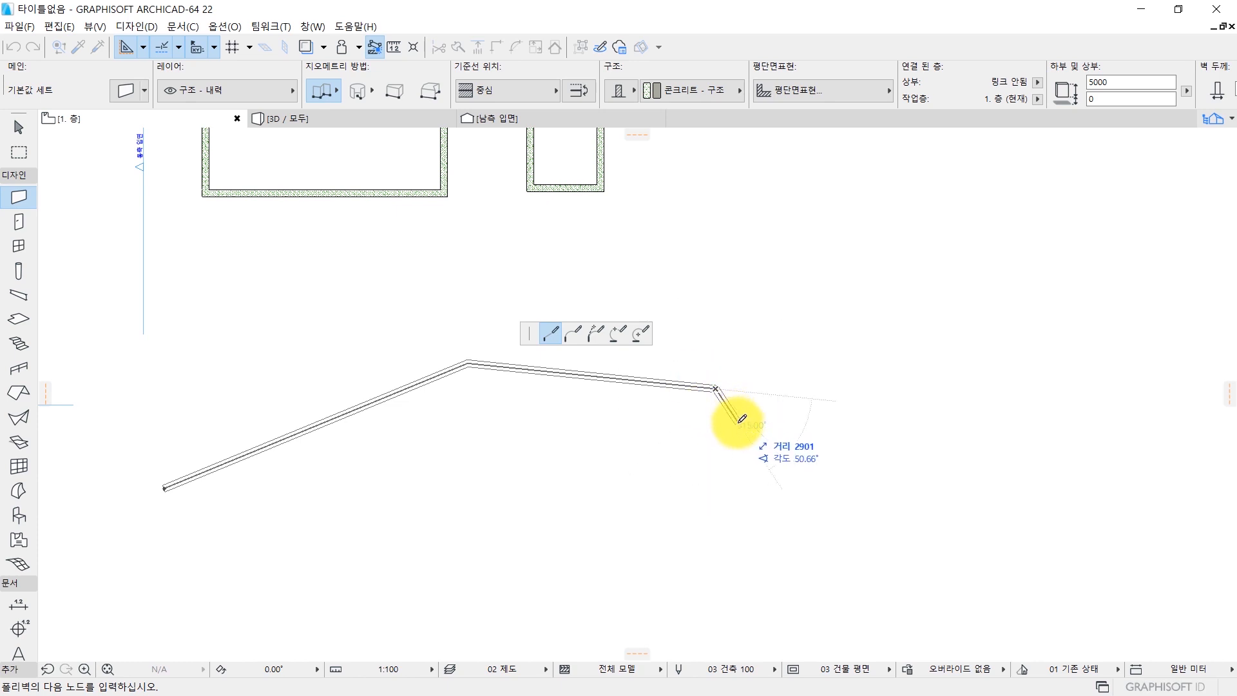
{"action": "left_click", "coordinate": [695, 466]}
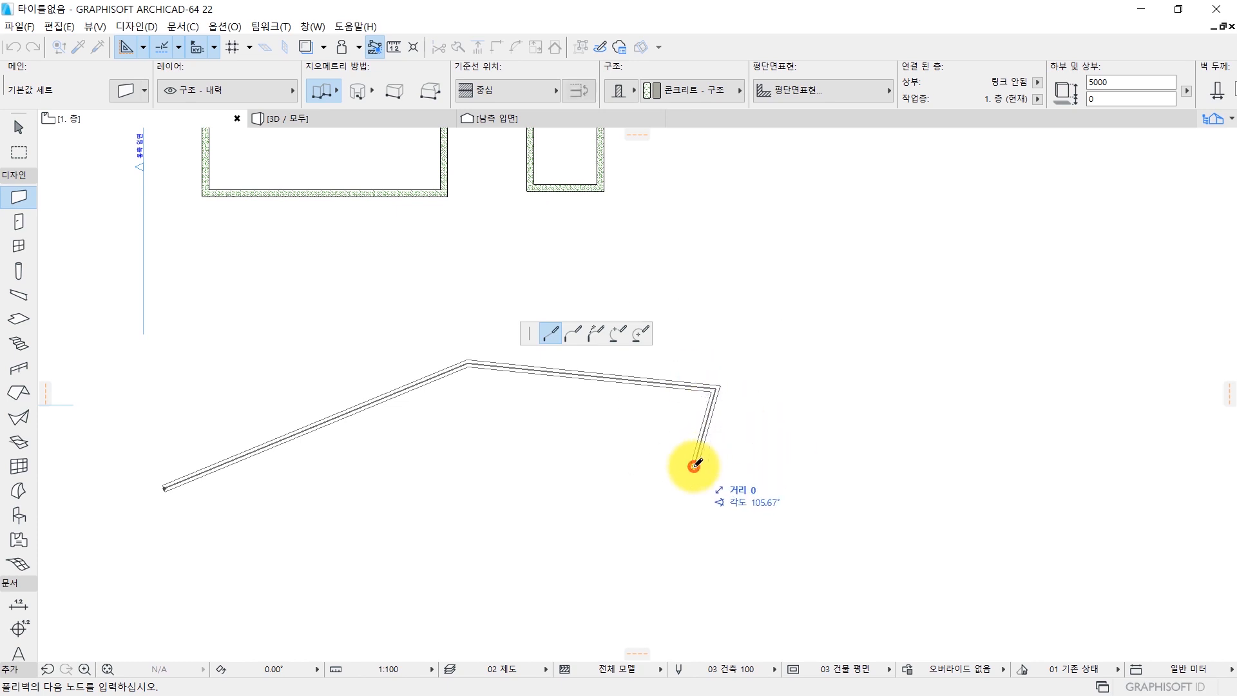
{"action": "double_click", "coordinate": [843, 453]}
{"action": "scroll", "coordinate": [612, 289], "scroll_direction": "down", "scroll_amount": 4}
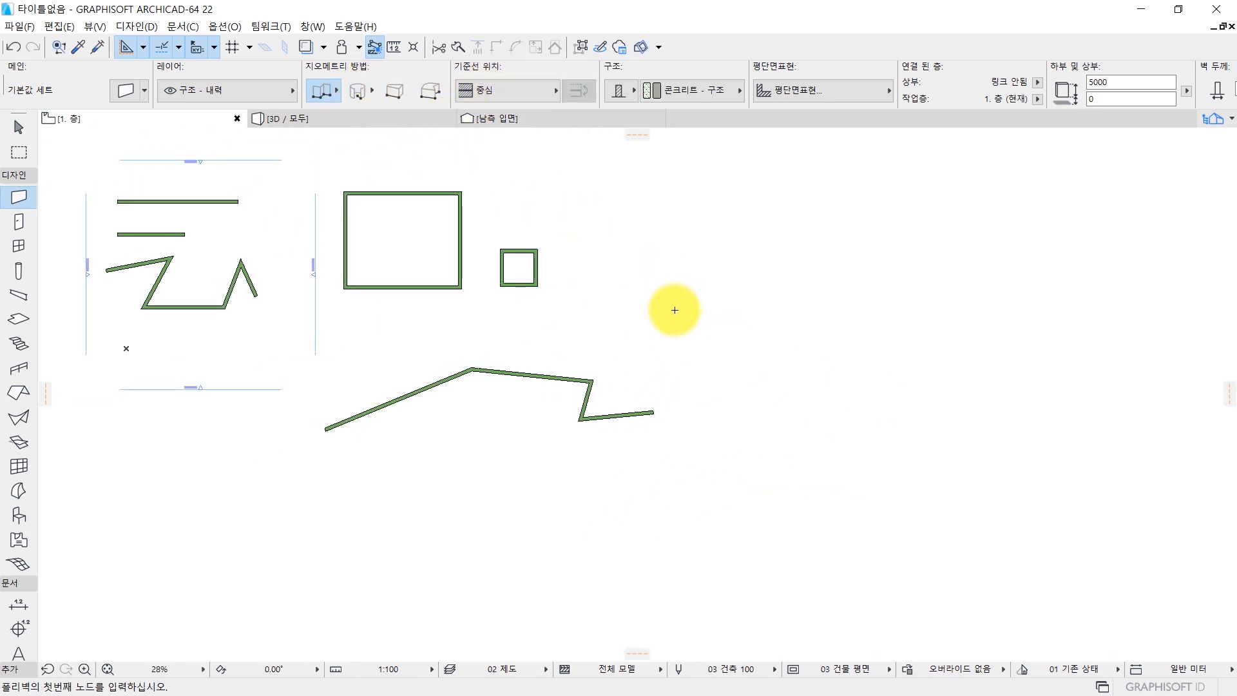
Draw a large tilted rectangular wall east of the small square wall with the rotated rectangle (회전된 사각형) geometry method.
{"action": "middle_click_drag", "start_coordinate": [715, 290], "coordinate": [616, 339]}
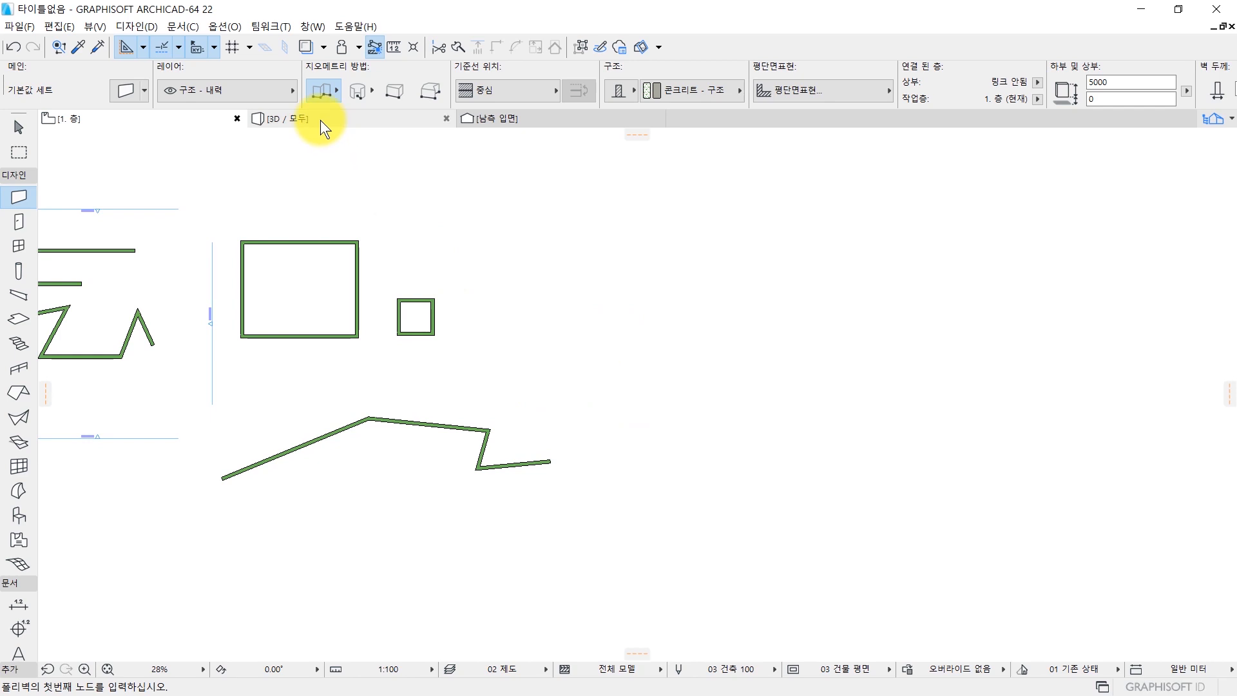
{"action": "left_click", "coordinate": [325, 87]}
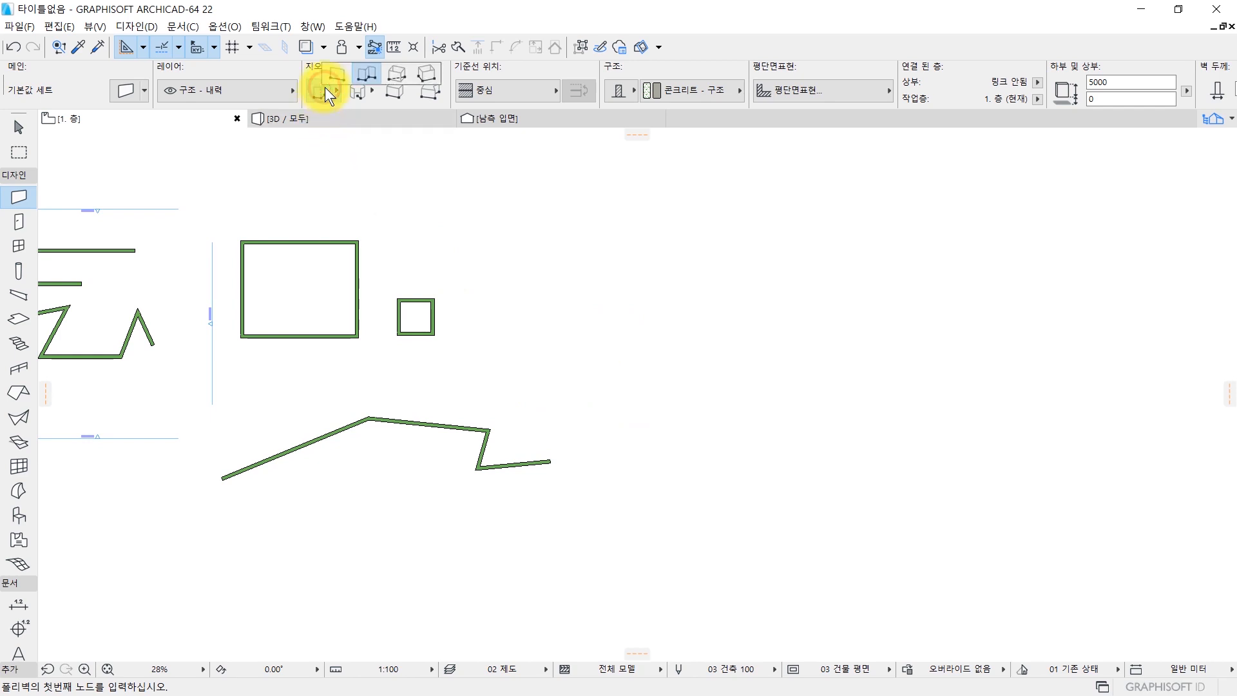
{"action": "left_click", "coordinate": [427, 82]}
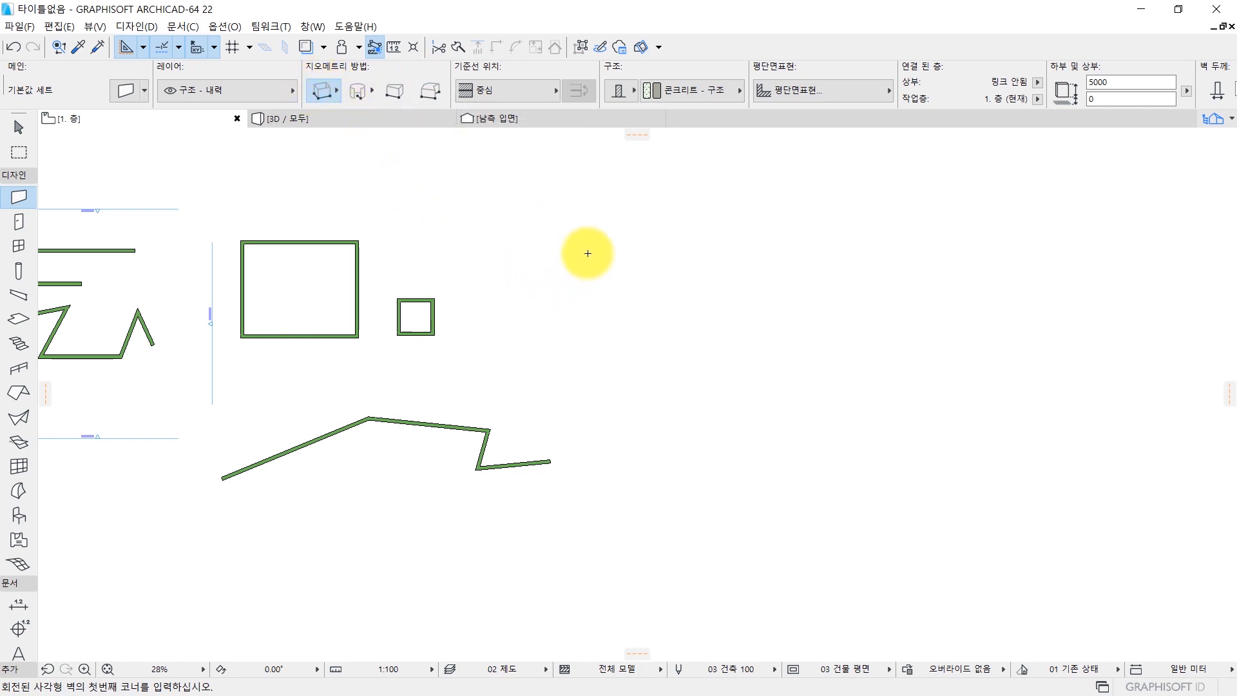
{"action": "middle_click_drag", "start_coordinate": [565, 233], "coordinate": [461, 301]}
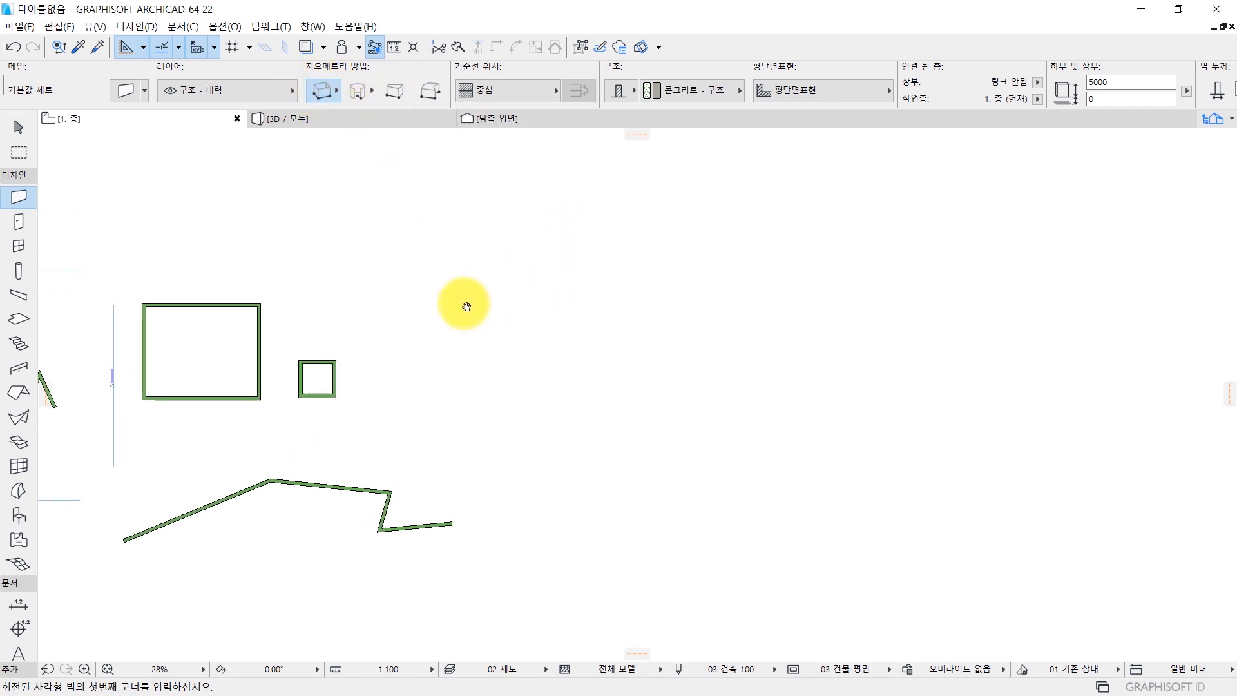
{"action": "left_click", "coordinate": [481, 266]}
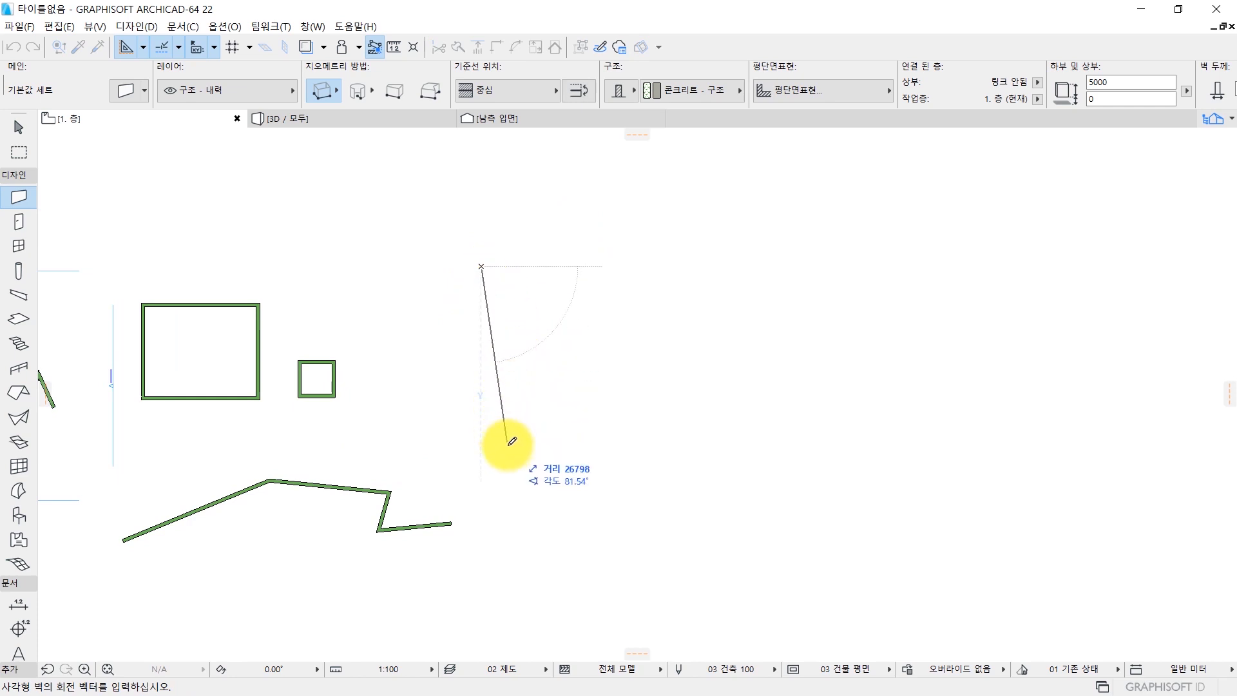
{"action": "left_click", "coordinate": [567, 440]}
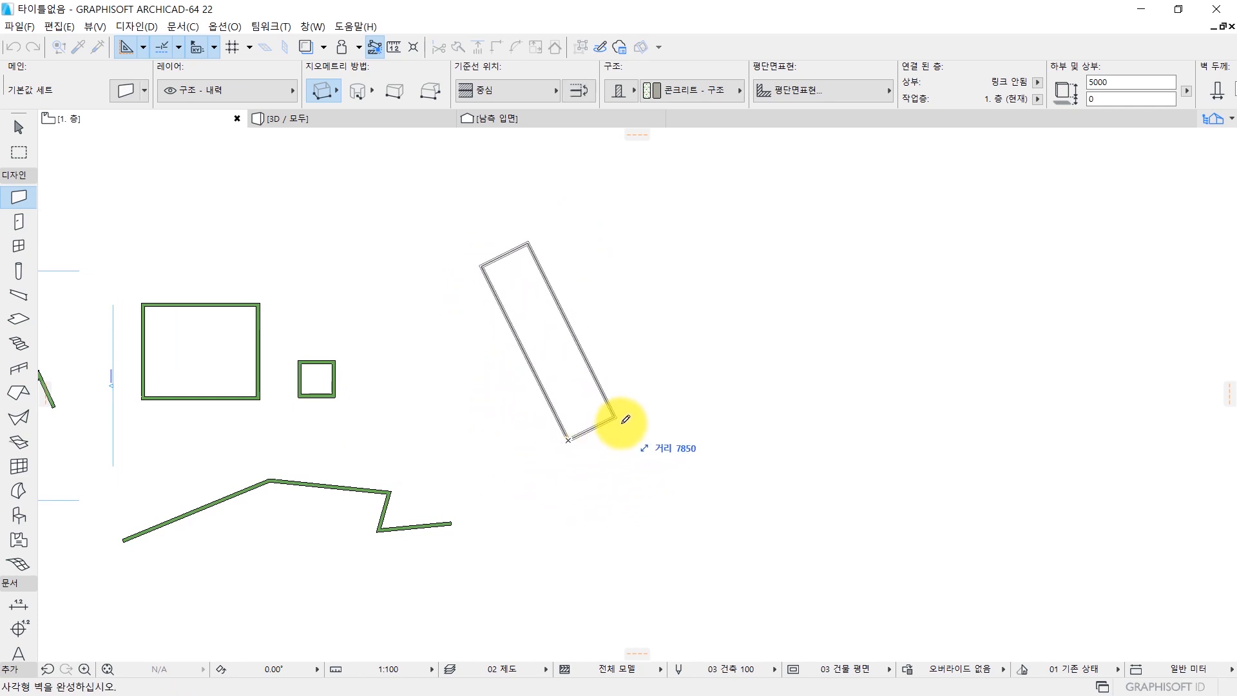
{"action": "left_click", "coordinate": [827, 314]}
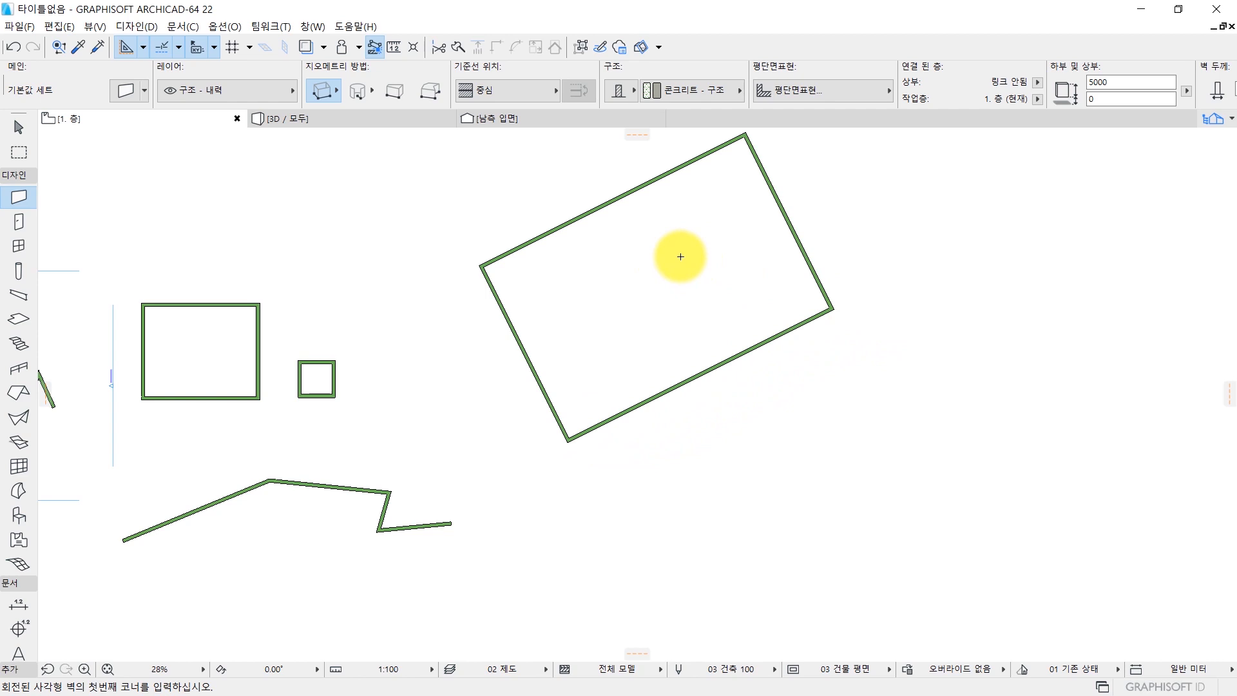
Review the curved wall geometry methods, including the three-point arc (3점 호), and leave the Wall tool without drawing.
{"action": "middle_click_drag", "start_coordinate": [628, 272], "coordinate": [583, 303]}
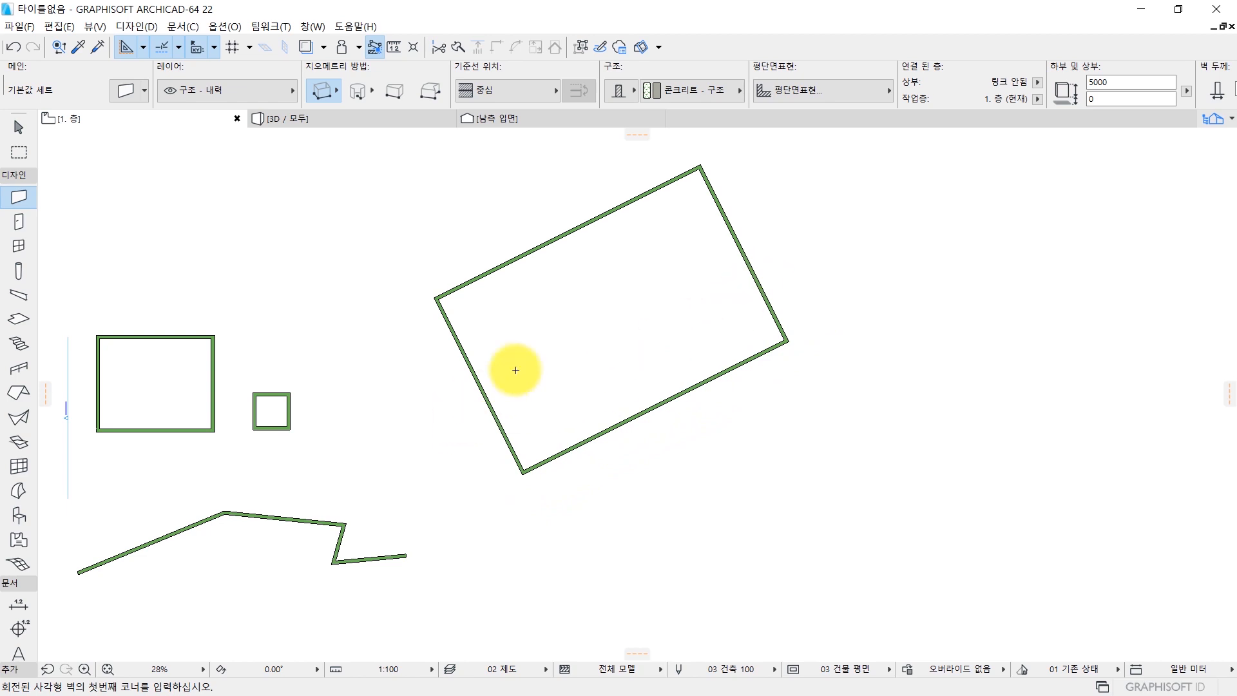
{"action": "middle_click_drag", "start_coordinate": [239, 215], "coordinate": [342, 224]}
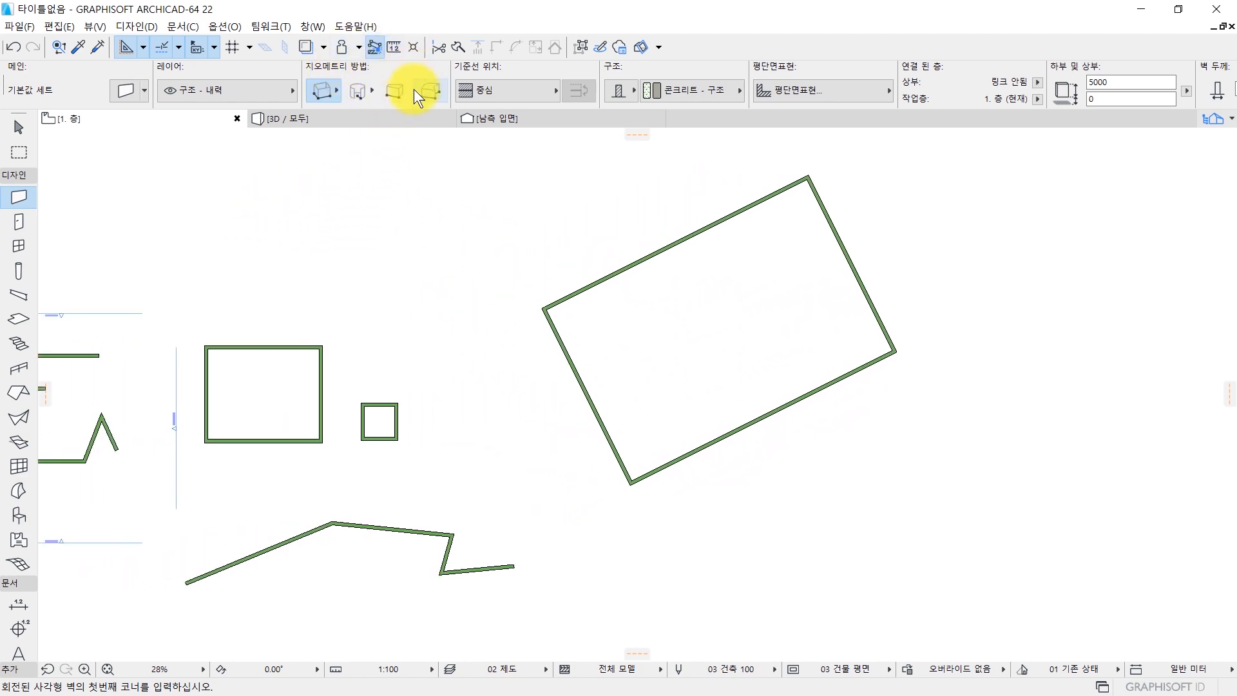
{"action": "left_click", "coordinate": [360, 98]}
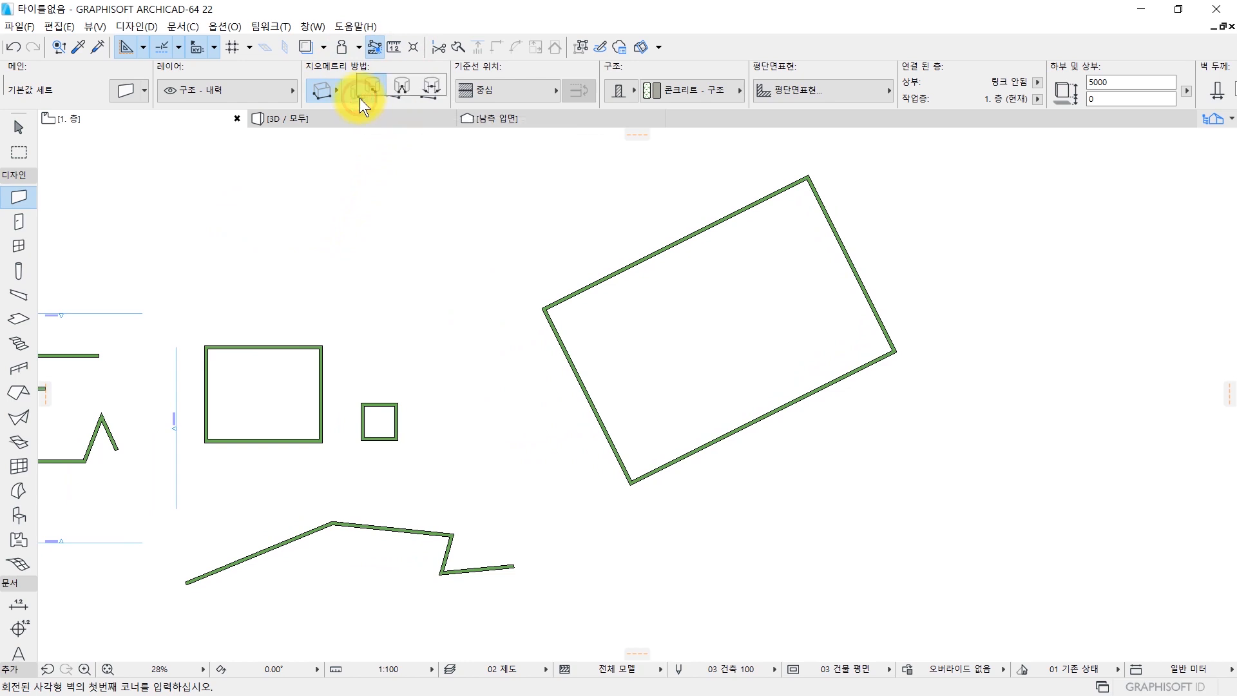
{"action": "left_click", "coordinate": [407, 90]}
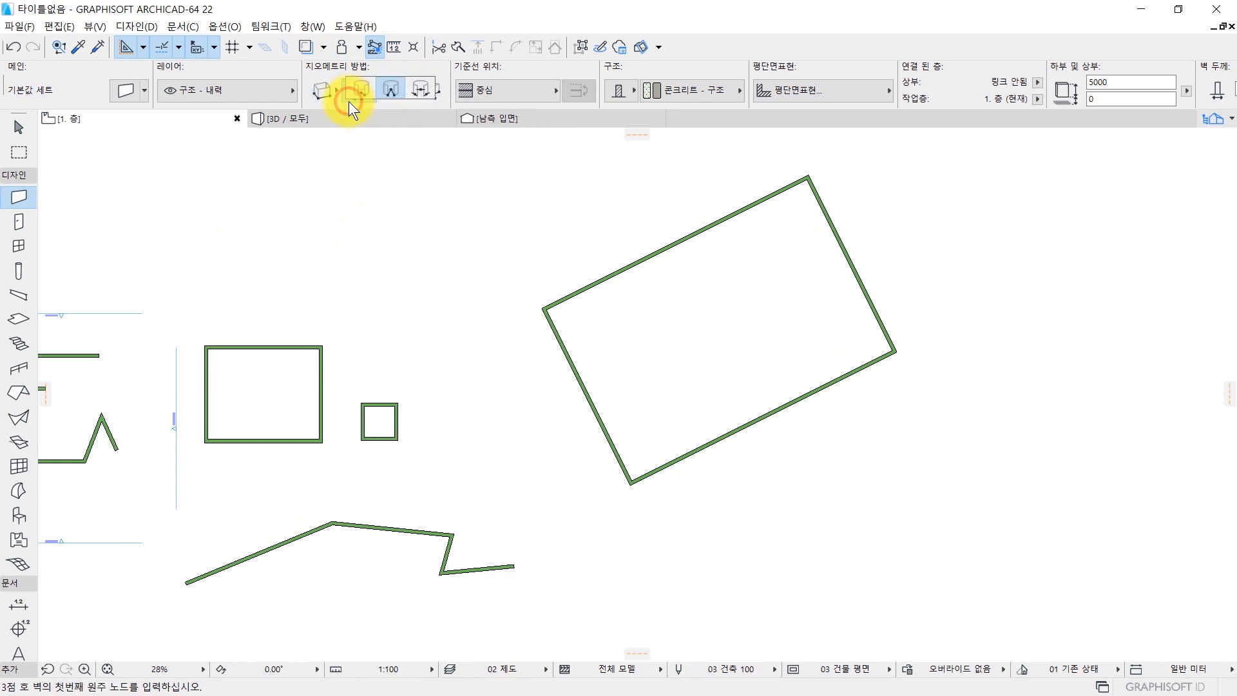
{"action": "middle_click_drag", "start_coordinate": [289, 275], "coordinate": [361, 285]}
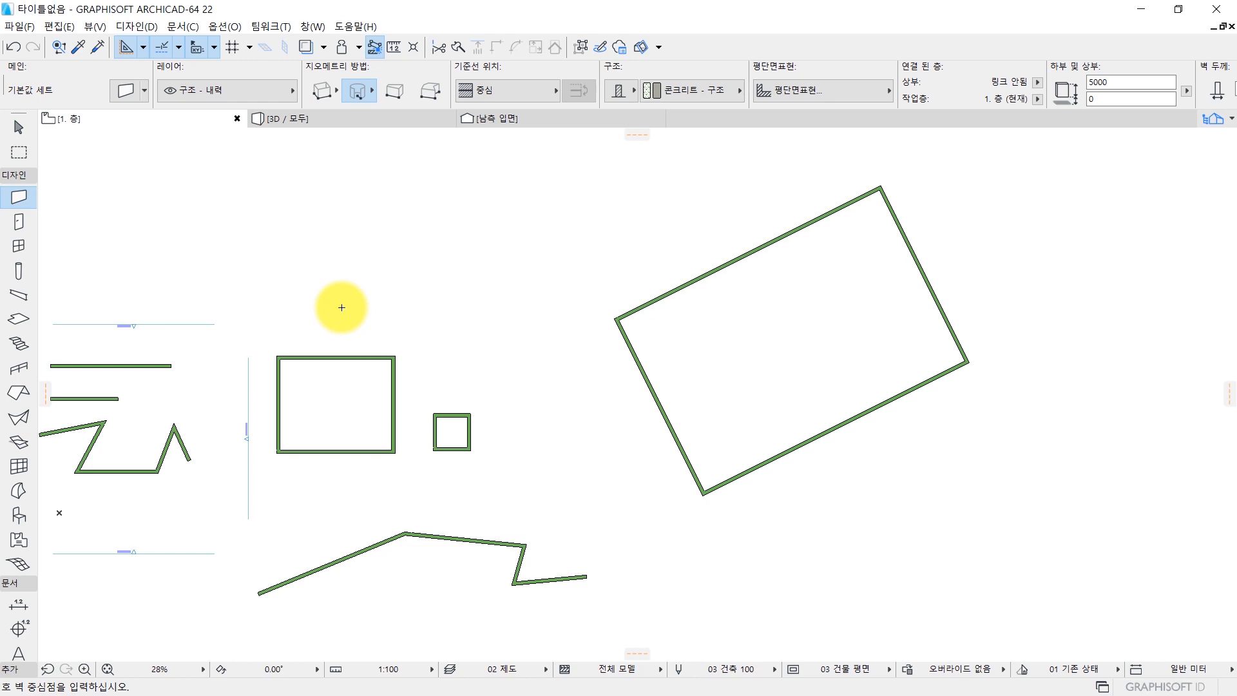
{"action": "key", "text": "Escape"}
Select the longer straight wall just south of the north elevation line (북측 입면).
{"action": "middle_click_drag", "start_coordinate": [307, 372], "coordinate": [523, 313]}
{"action": "scroll", "coordinate": [343, 307], "scroll_direction": "up", "scroll_amount": 7}
{"action": "scroll", "coordinate": [251, 305], "scroll_direction": "up", "scroll_amount": 1}
{"action": "middle_click_drag", "start_coordinate": [250, 306], "coordinate": [384, 312]}
{"action": "scroll", "coordinate": [508, 330], "scroll_direction": "down", "scroll_amount": 4}
{"action": "scroll", "coordinate": [524, 331], "scroll_direction": "up", "scroll_amount": 4}
{"action": "middle_click_drag", "start_coordinate": [459, 329], "coordinate": [522, 403]}
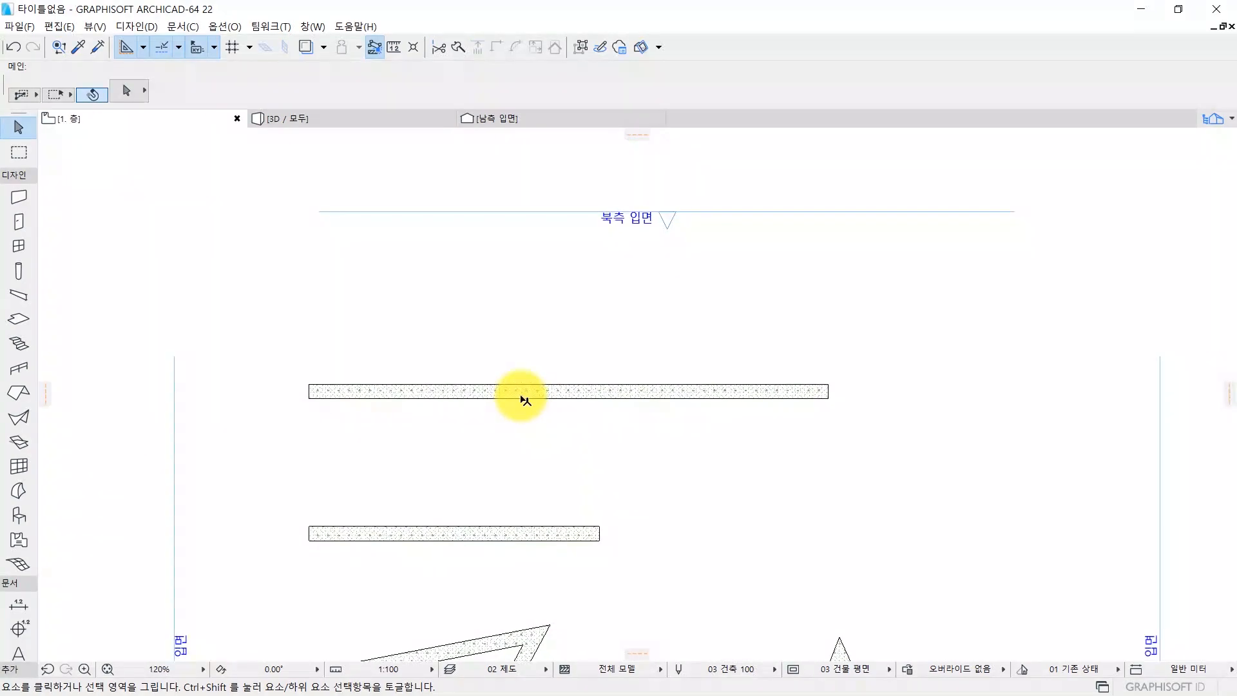
{"action": "middle_click_drag", "start_coordinate": [599, 400], "coordinate": [542, 365]}
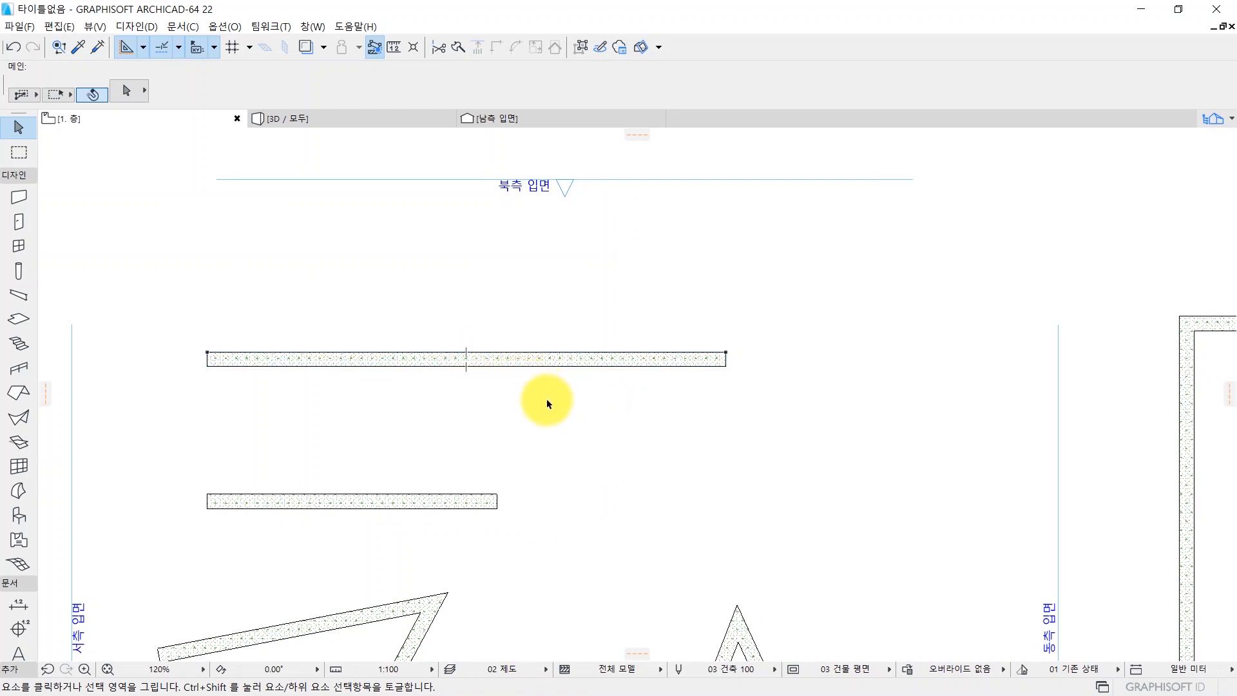
{"action": "middle_click_drag", "start_coordinate": [481, 399], "coordinate": [561, 398]}
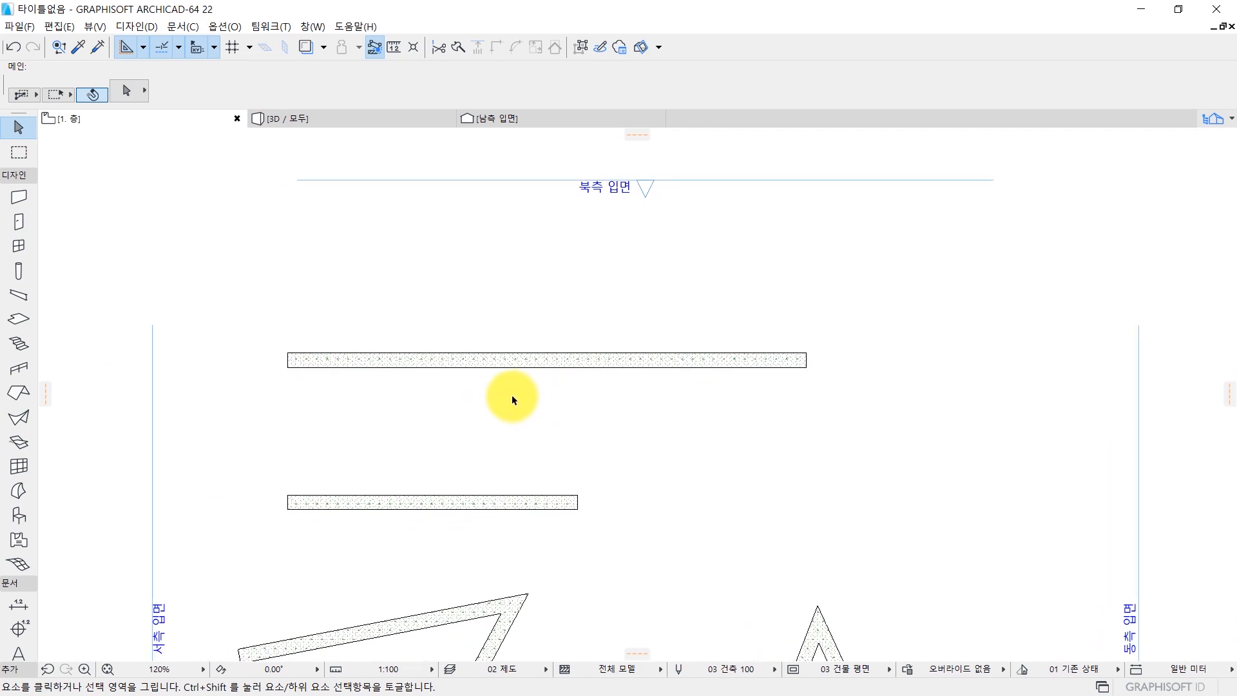
{"action": "scroll", "coordinate": [514, 400], "scroll_direction": "up", "scroll_amount": 1}
{"action": "left_click", "coordinate": [520, 361]}
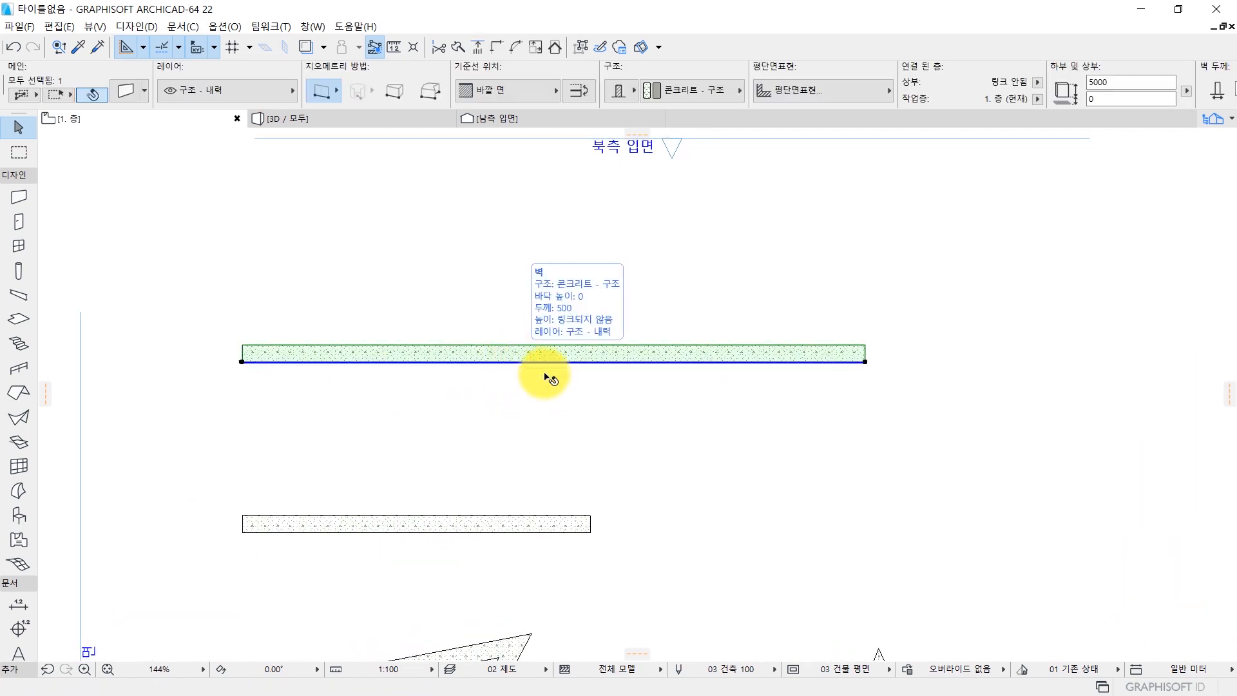
Set the selected wall's height to 1500 and its thickness to 100 in the wall selection settings, and deselect it.
{"action": "scroll", "coordinate": [520, 362], "scroll_direction": "down", "scroll_amount": 2}
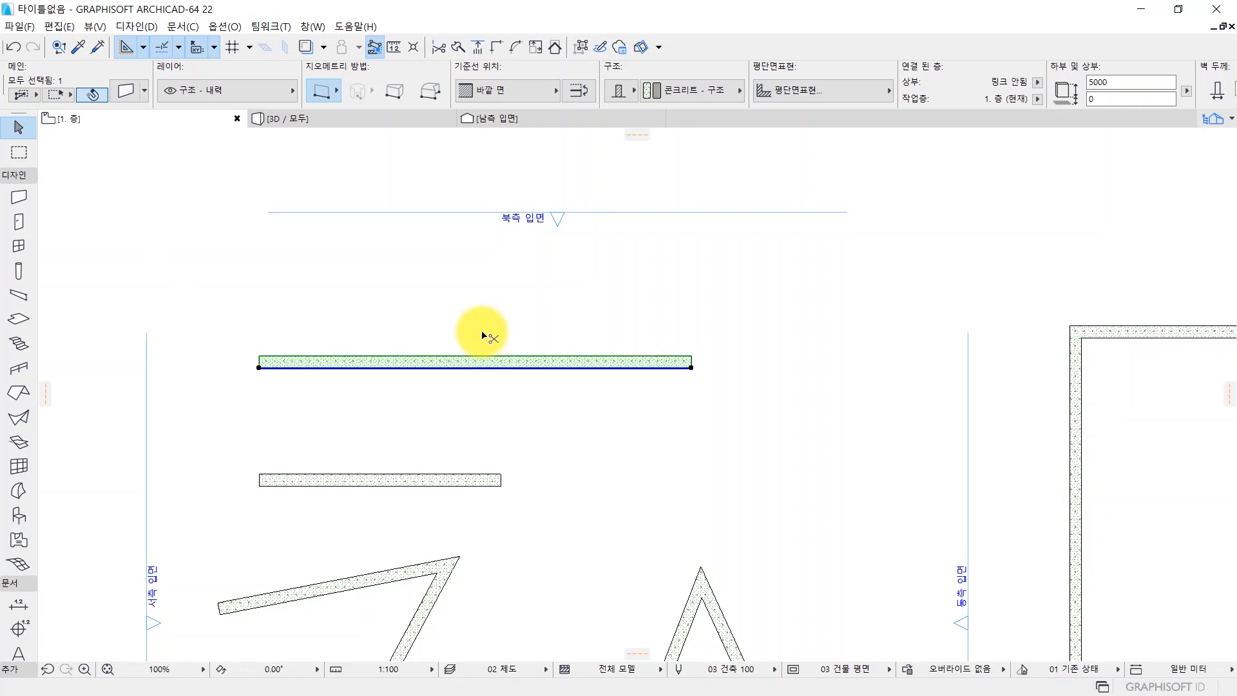
{"action": "key", "text": "ctrl+t"}
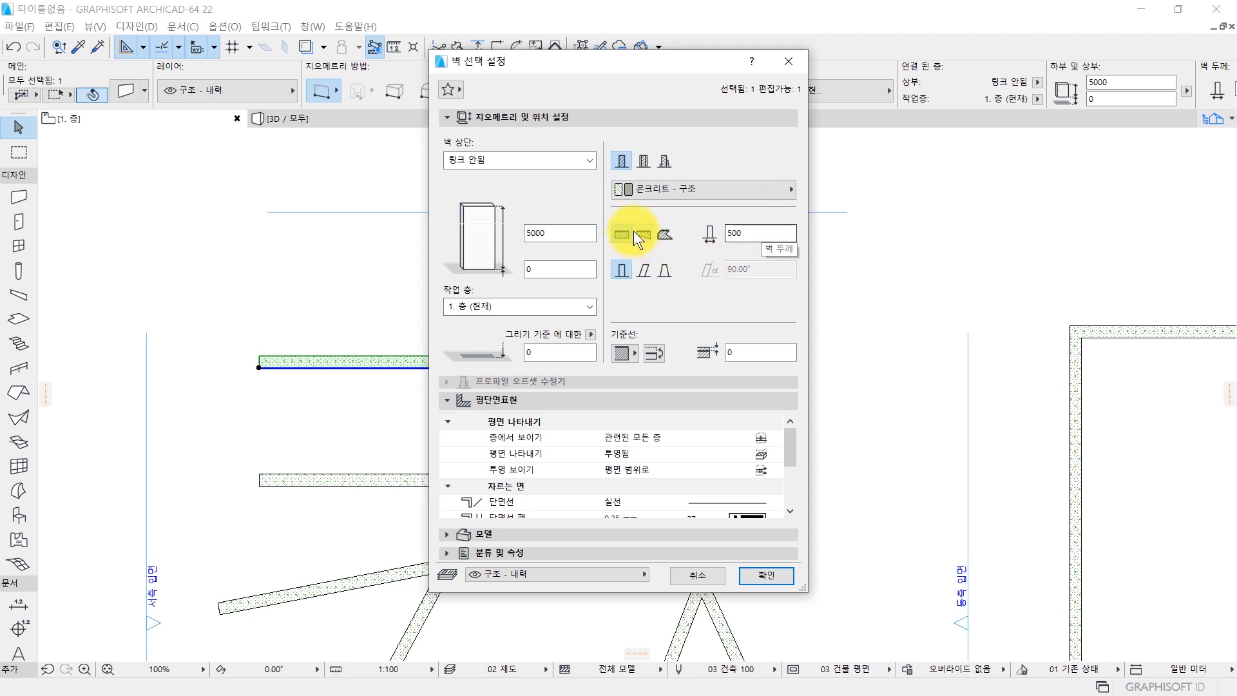
{"action": "double_click", "coordinate": [566, 226]}
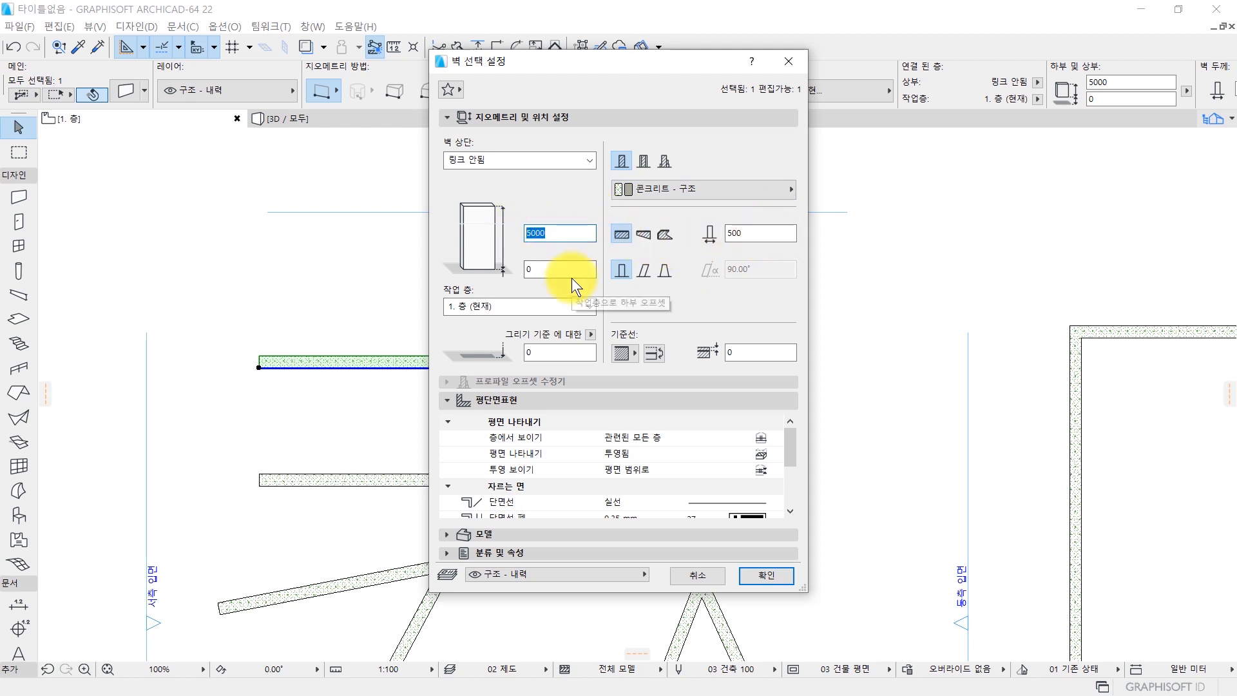
{"action": "type", "text": "1500"}
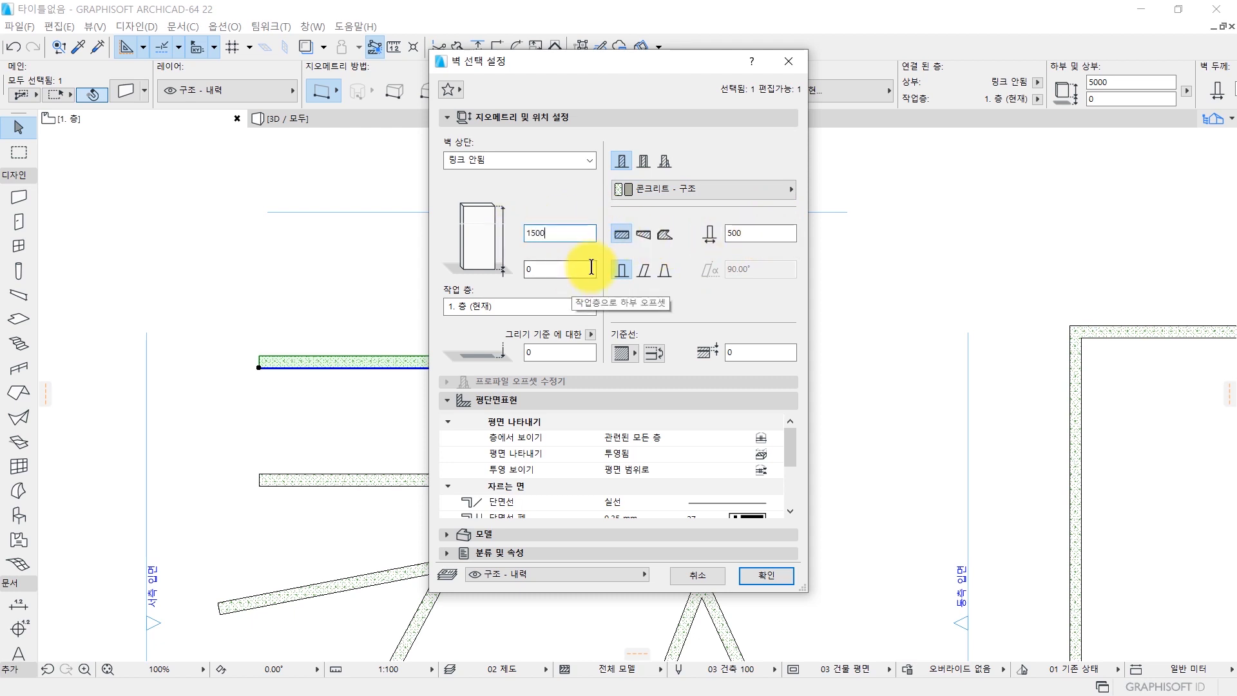
{"action": "double_click", "coordinate": [747, 232]}
{"action": "type", "text": "100"}
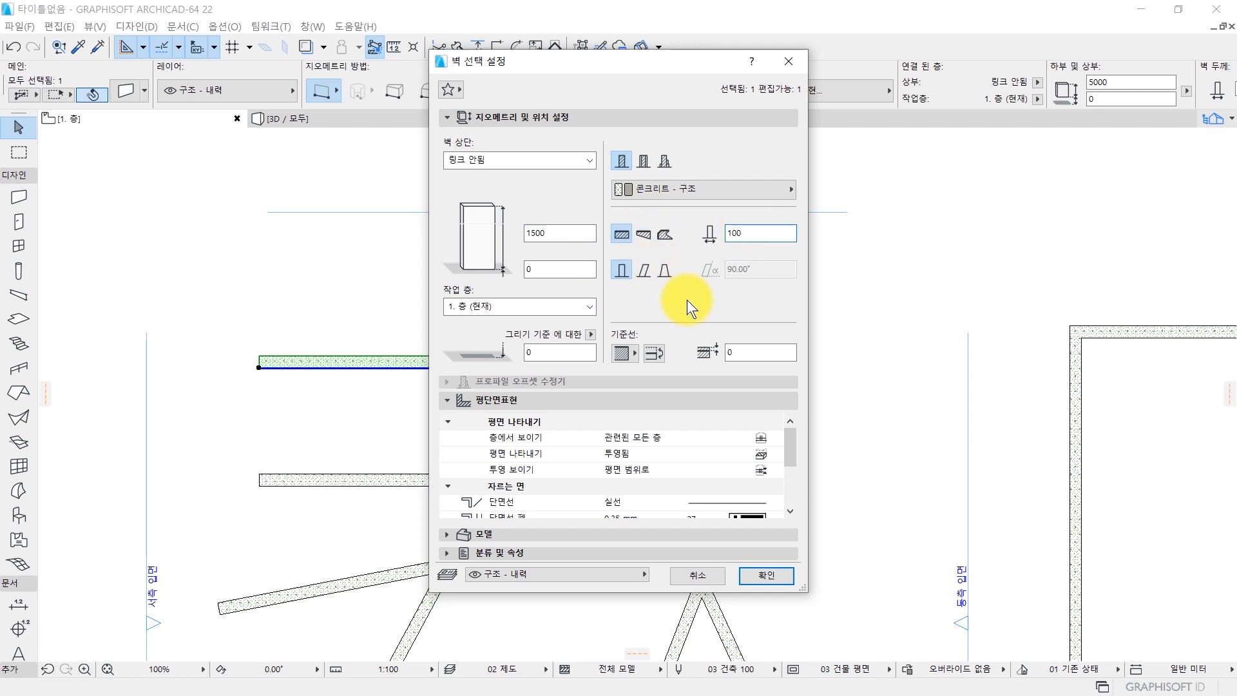
{"action": "left_click", "coordinate": [767, 576]}
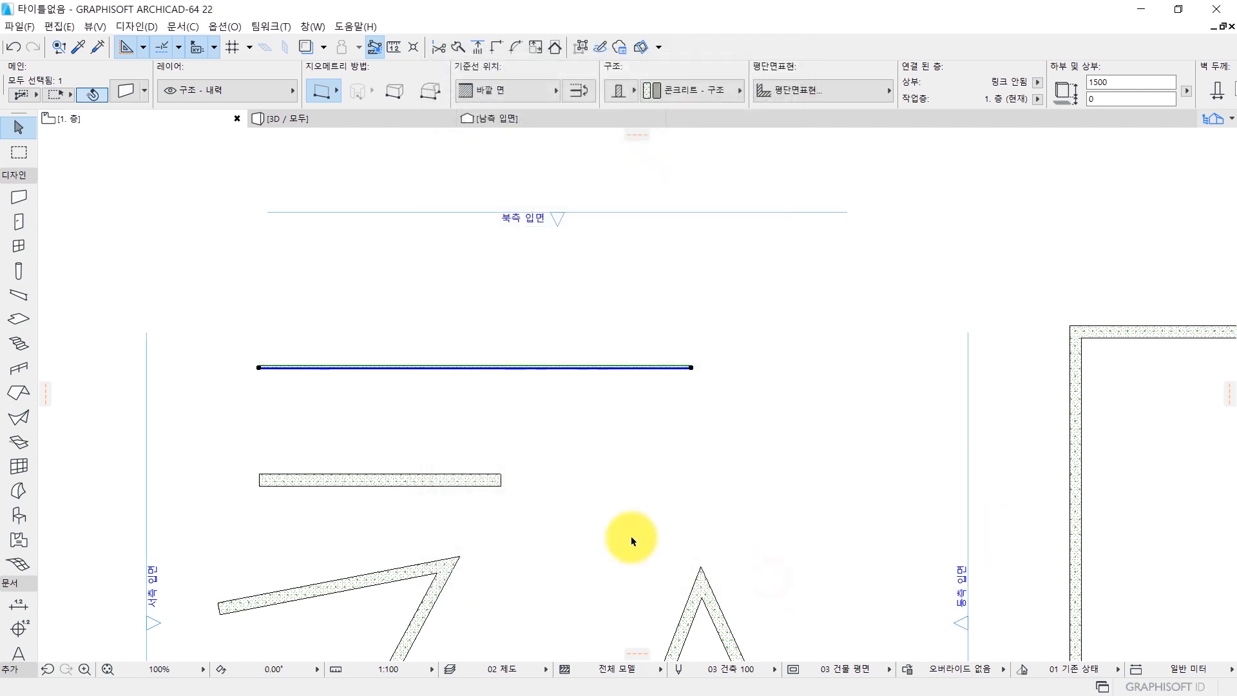
{"action": "scroll", "coordinate": [281, 378], "scroll_direction": "up", "scroll_amount": 5}
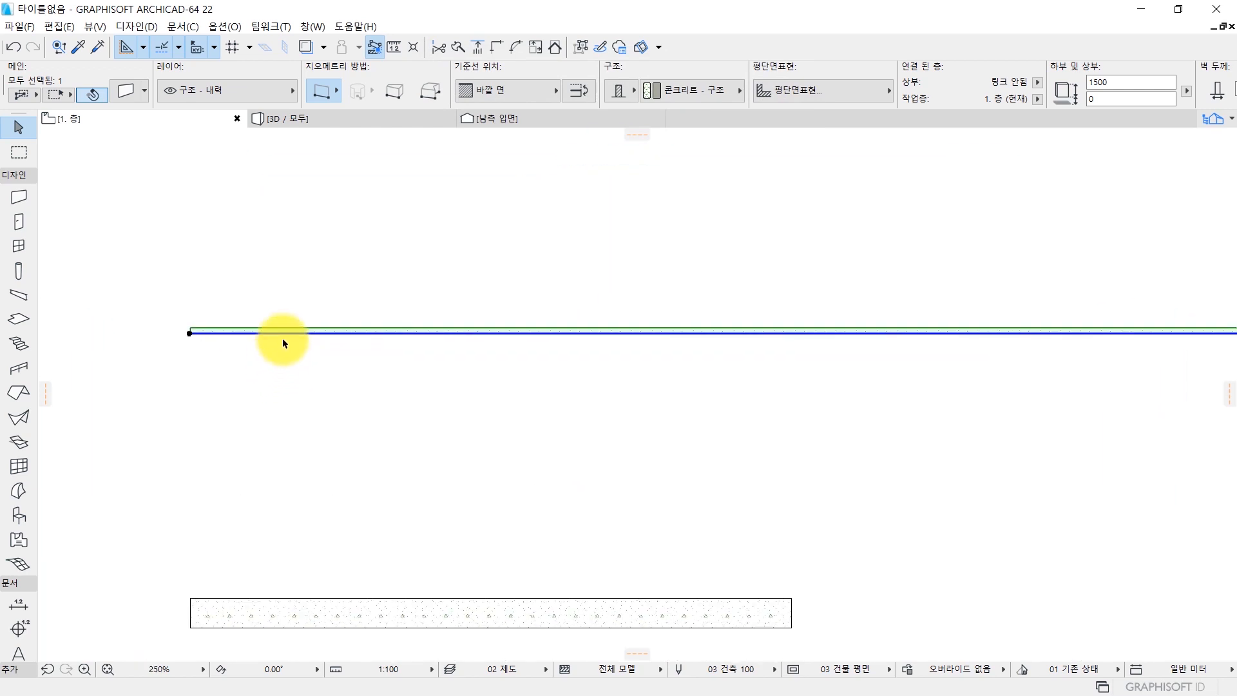
{"action": "scroll", "coordinate": [580, 406], "scroll_direction": "down", "scroll_amount": 3}
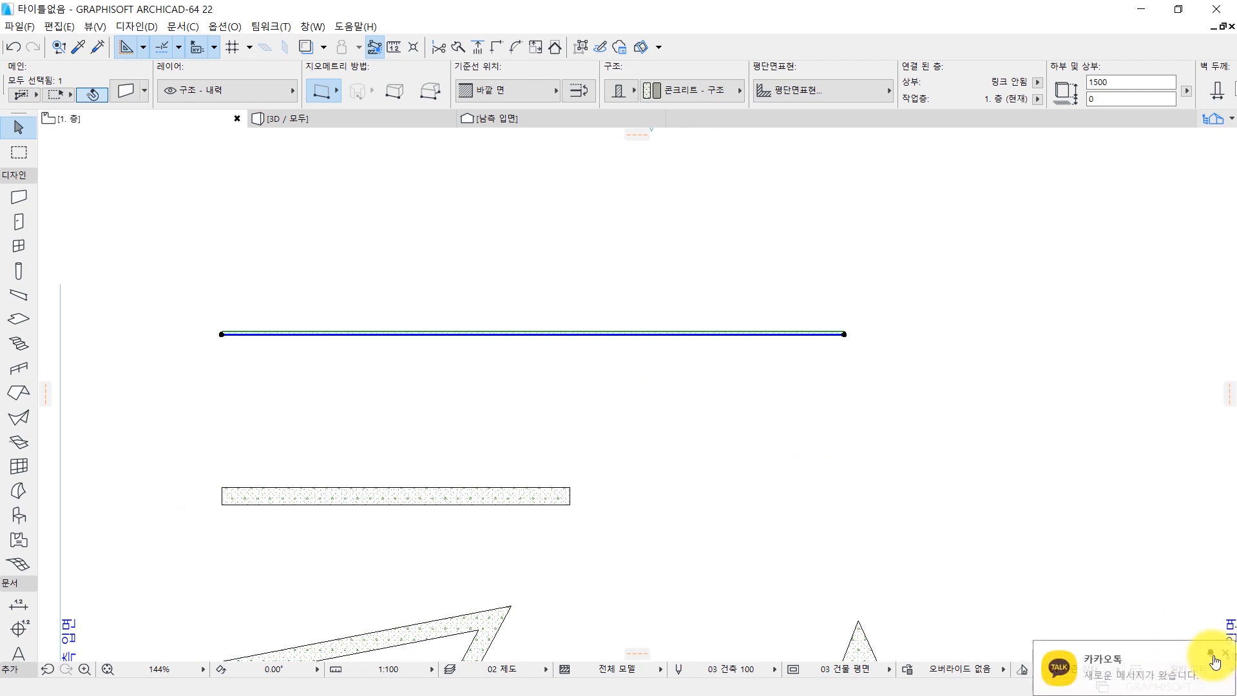
{"action": "key", "text": "Escape"}
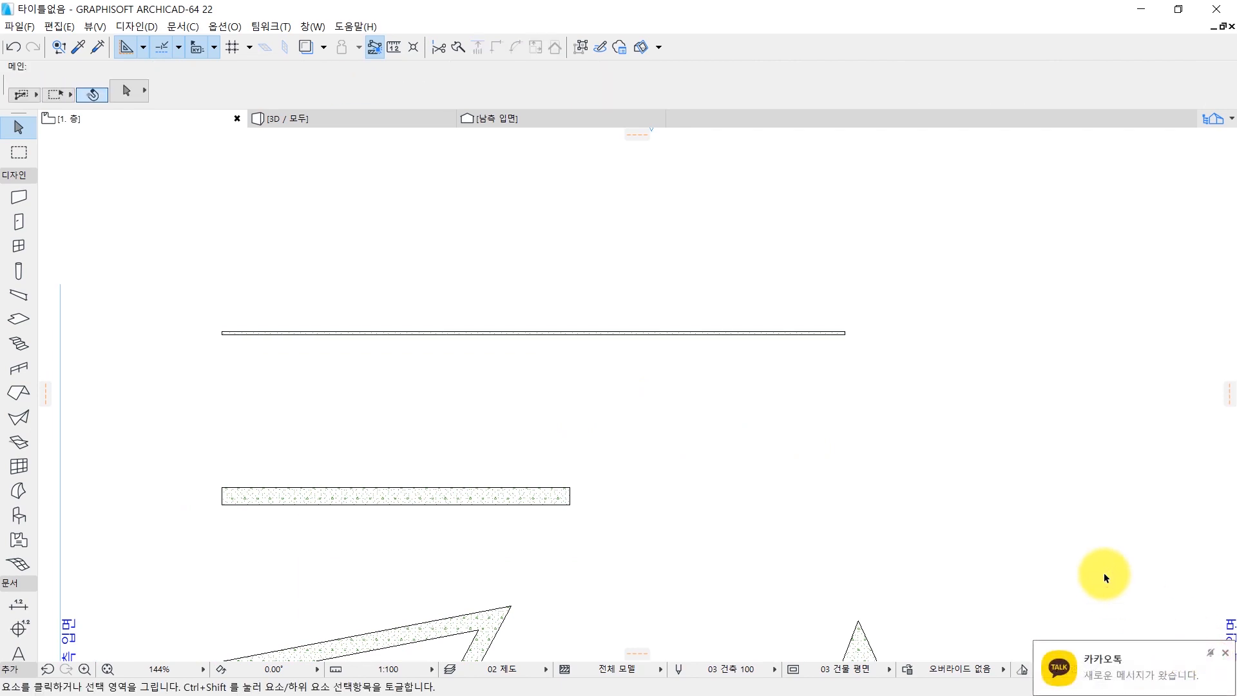
Examine the edited wall in the 3D view from several angles, comparing its height and thickness with the other walls.
{"action": "key", "text": "F3"}
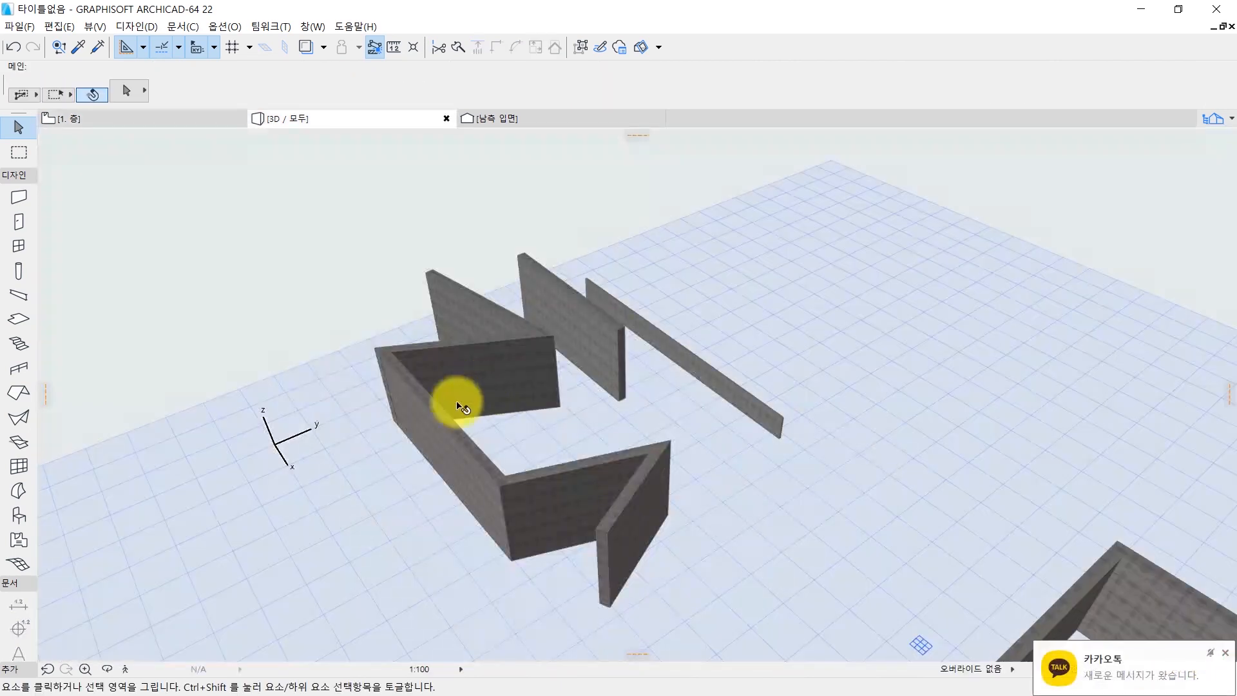
{"action": "scroll", "coordinate": [569, 395], "scroll_direction": "up", "scroll_amount": 2}
{"action": "middle_click_drag", "start_coordinate": [569, 395], "coordinate": [664, 392], "text": "shift"}
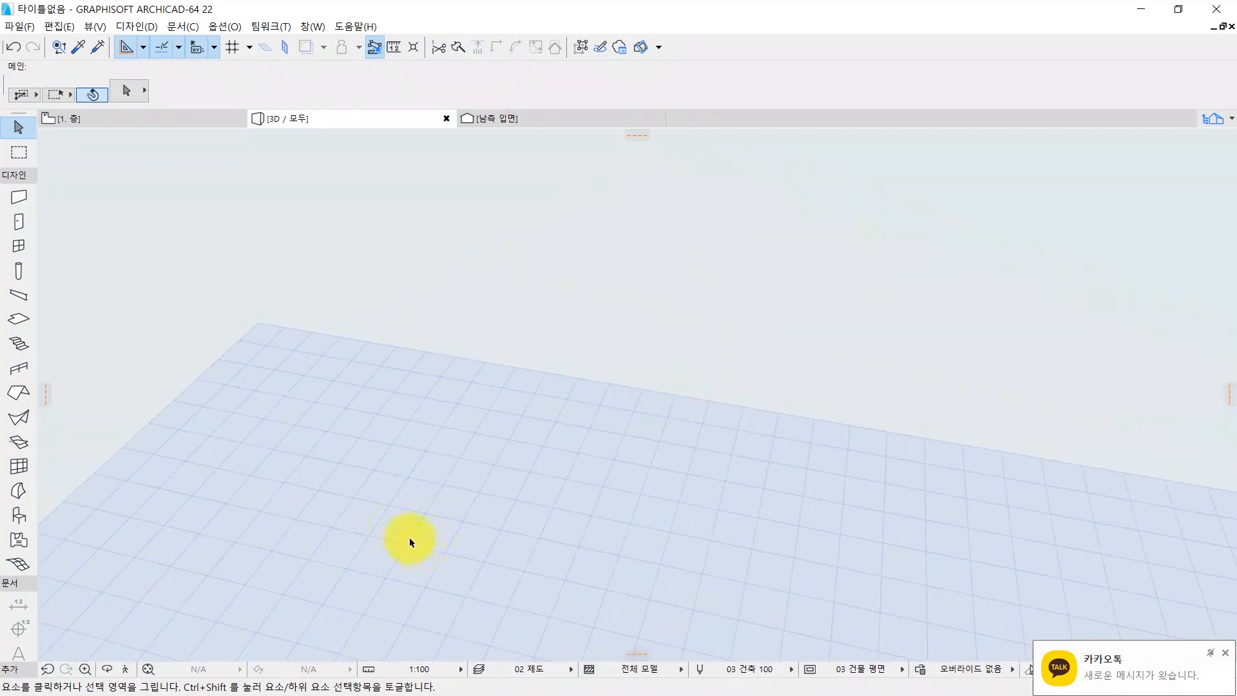
{"action": "middle_click_drag", "start_coordinate": [420, 550], "coordinate": [688, 219]}
{"action": "middle_click_drag", "start_coordinate": [224, 580], "coordinate": [374, 358]}
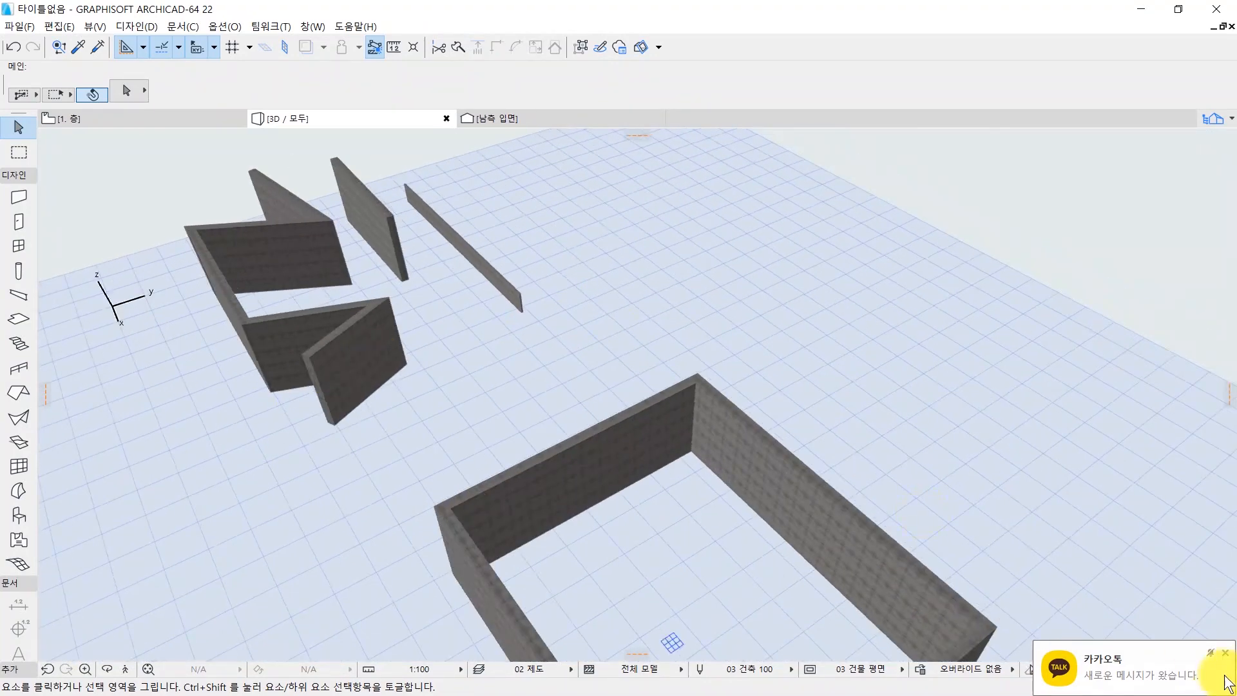
{"action": "left_click", "coordinate": [1226, 653]}
{"action": "middle_click_drag", "start_coordinate": [516, 309], "coordinate": [119, 335], "text": "shift"}
{"action": "middle_click_drag", "start_coordinate": [905, 583], "coordinate": [354, 404], "text": "shift"}
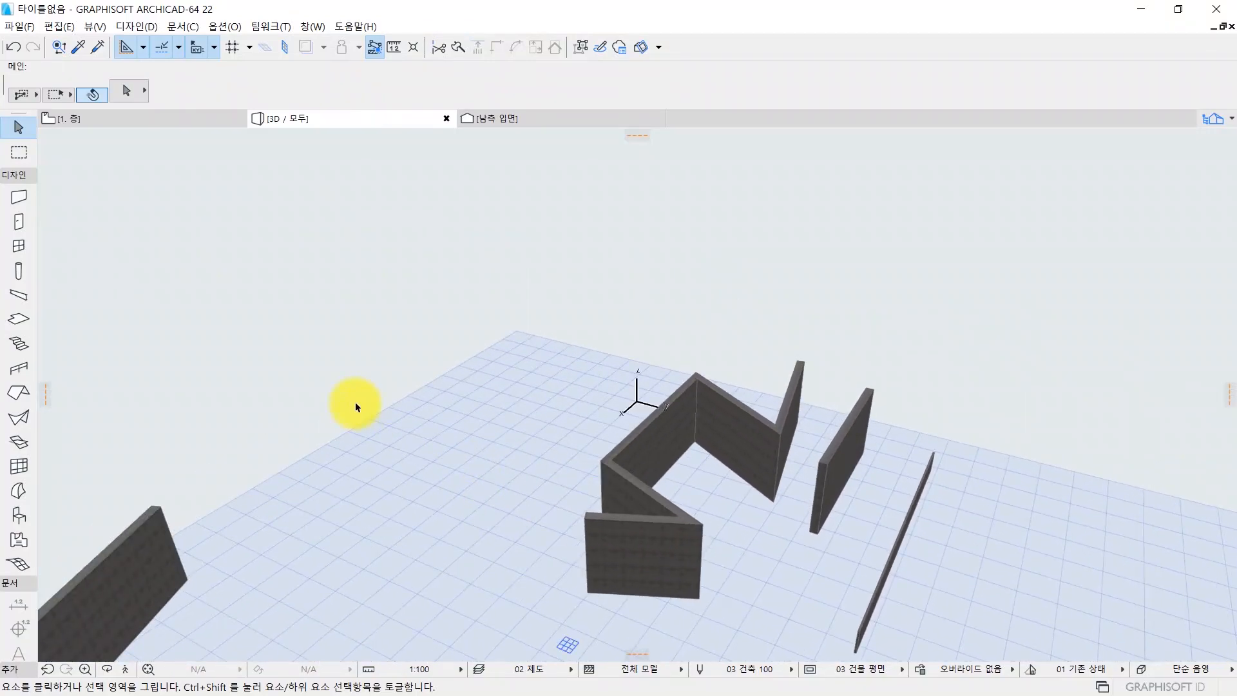
Return to the first-floor plan and select the shorter straight wall south of the thin wall.
{"action": "key", "text": "F2"}
{"action": "scroll", "coordinate": [690, 505], "scroll_direction": "down", "scroll_amount": 4}
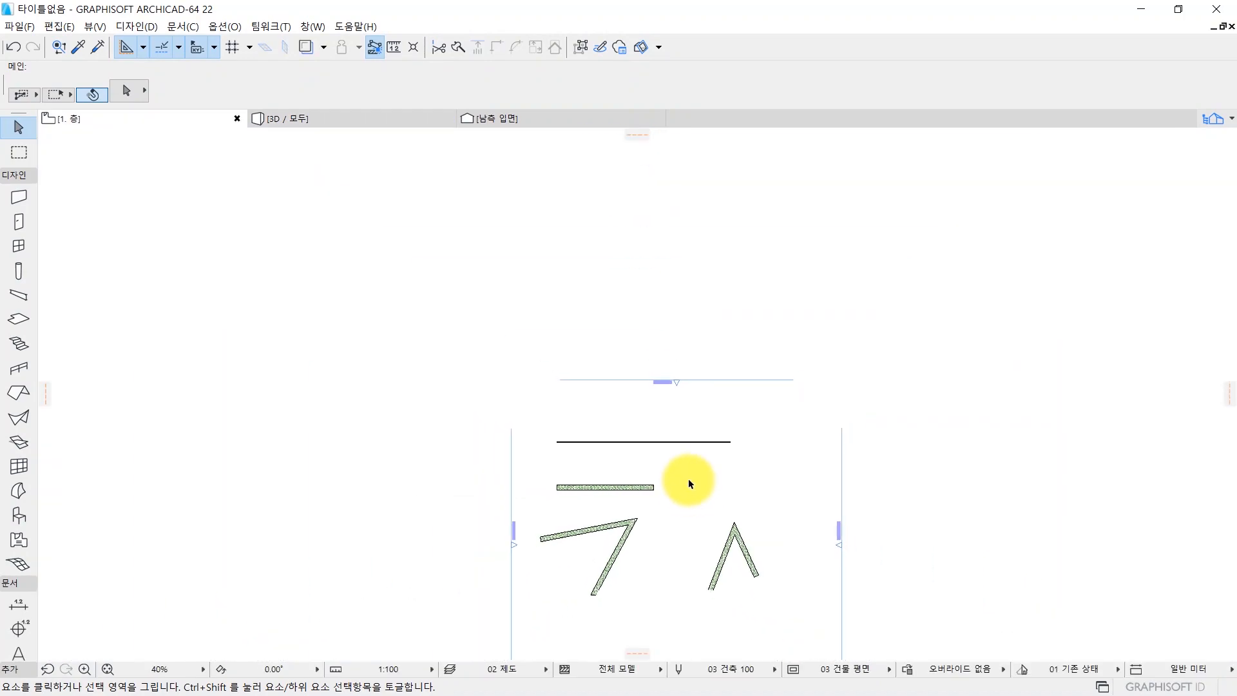
{"action": "scroll", "coordinate": [671, 469], "scroll_direction": "up", "scroll_amount": 3}
{"action": "middle_click_drag", "start_coordinate": [669, 500], "coordinate": [567, 422]}
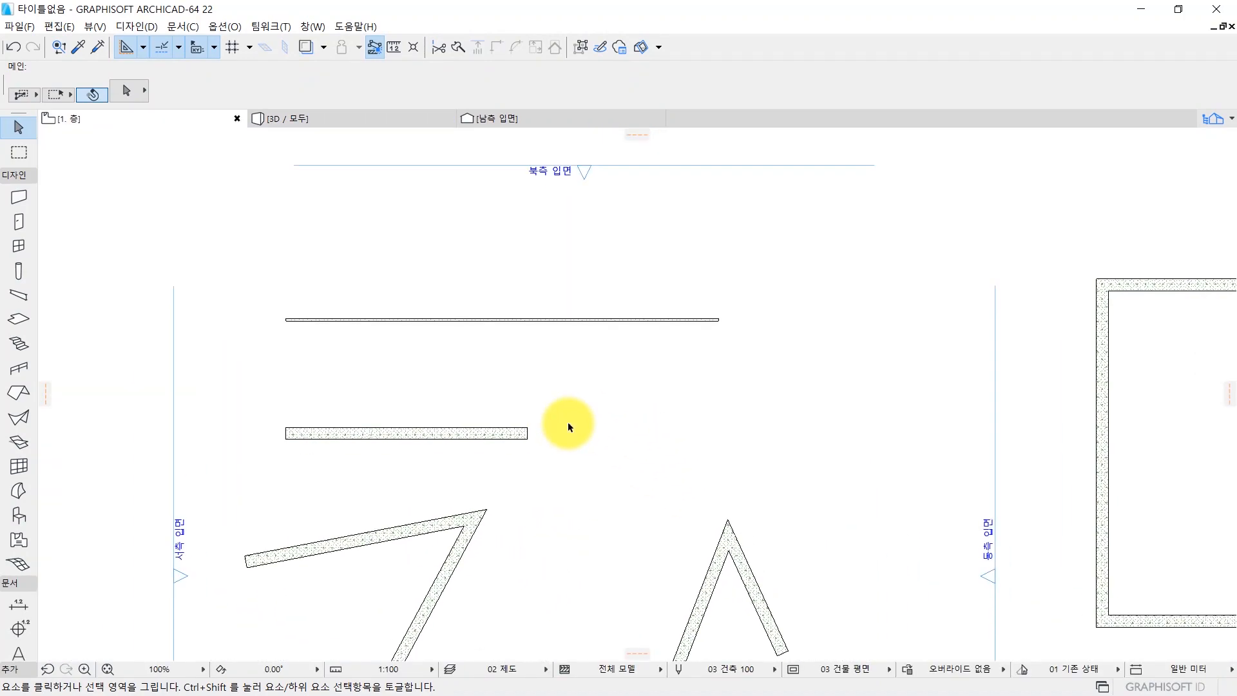
{"action": "scroll", "coordinate": [485, 508], "scroll_direction": "up", "scroll_amount": 4}
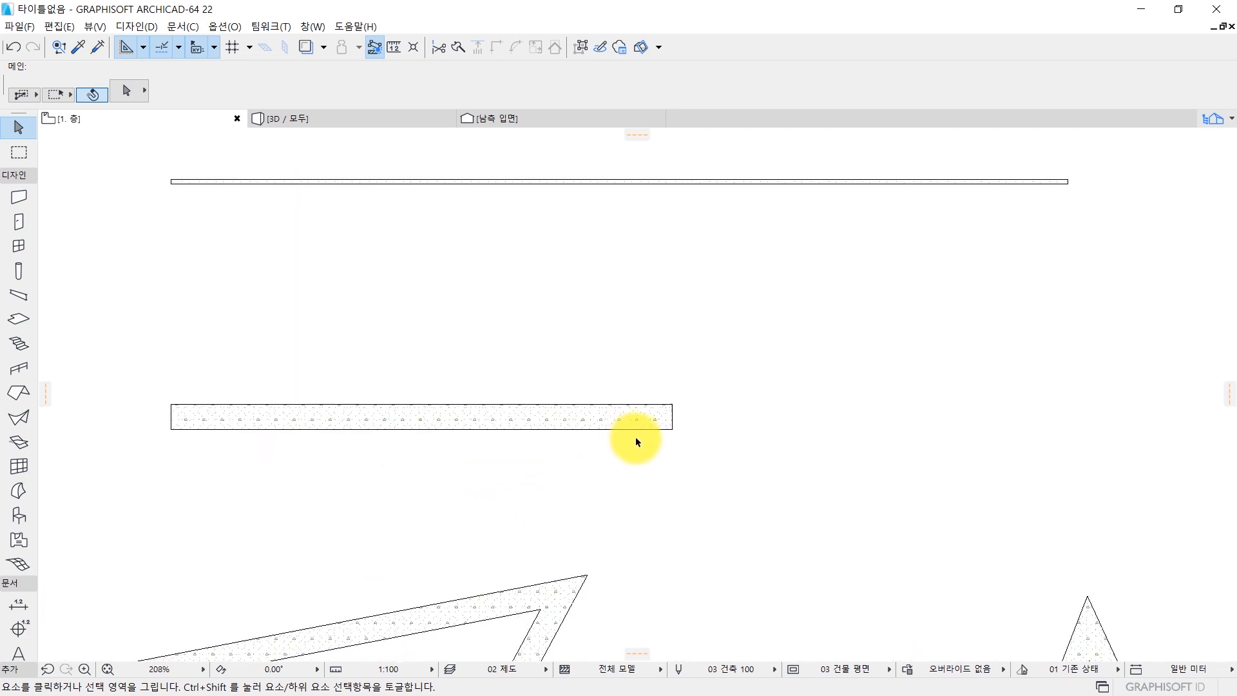
{"action": "left_click", "coordinate": [676, 423]}
{"action": "scroll", "coordinate": [676, 409], "scroll_direction": "down", "scroll_amount": 2}
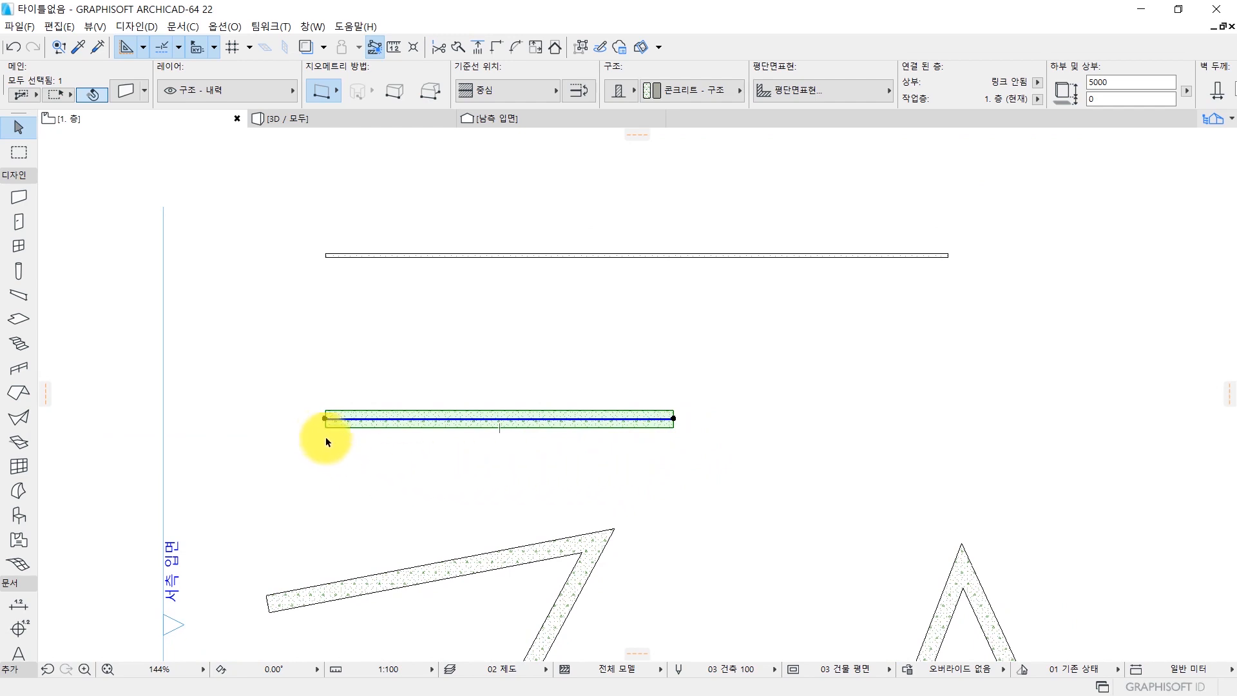
{"action": "scroll", "coordinate": [326, 436], "scroll_direction": "up", "scroll_amount": 2}
{"action": "middle_click_drag", "start_coordinate": [508, 441], "coordinate": [485, 420]}
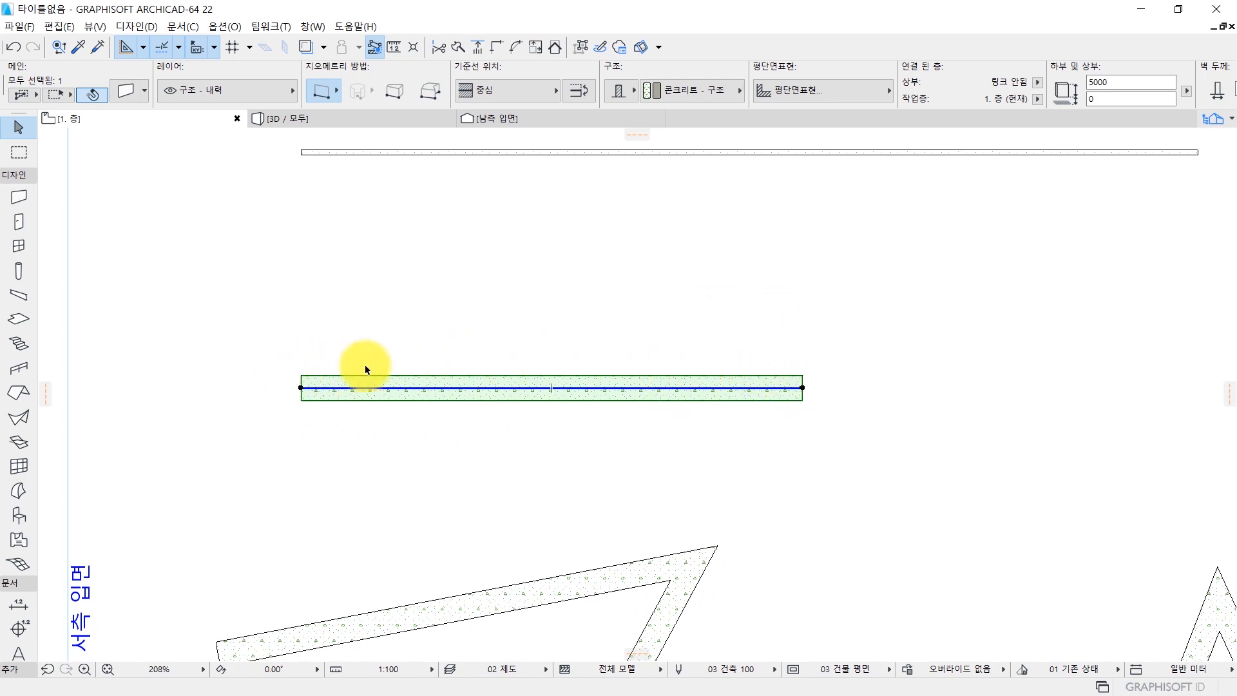
{"action": "scroll", "coordinate": [690, 391], "scroll_direction": "down", "scroll_amount": 2}
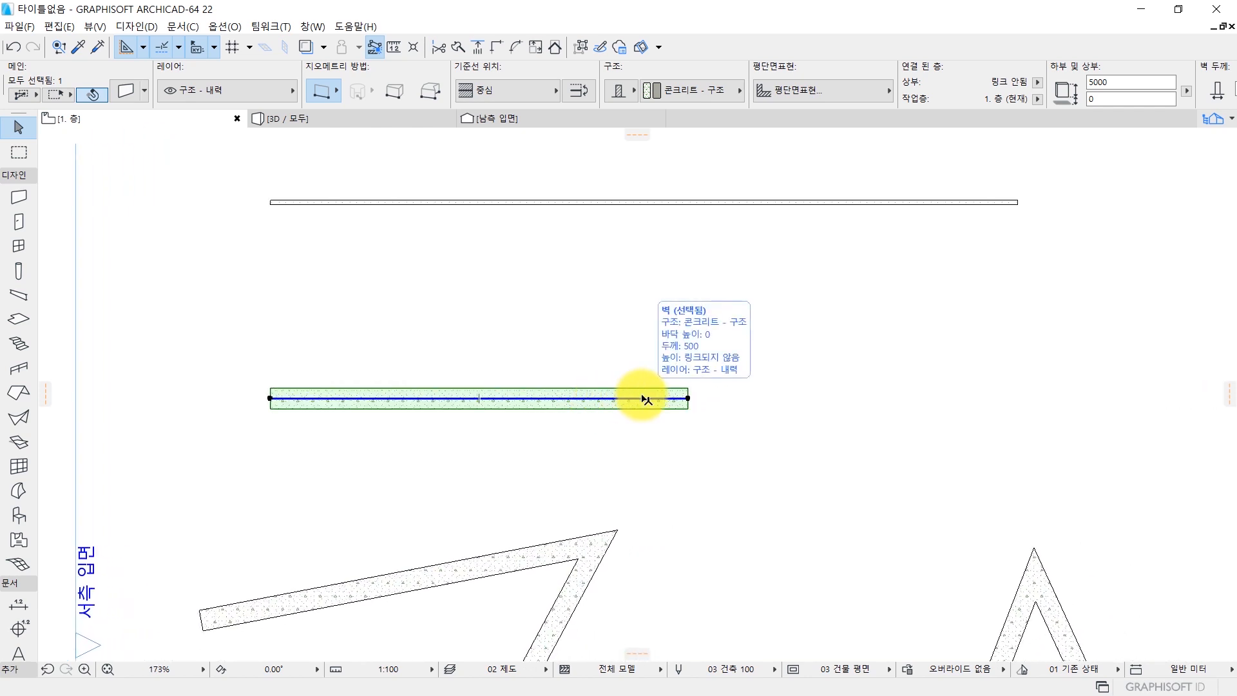
Stretch the selected wall's east end node southeast so the wall becomes longer and slopes downward.
{"action": "left_click", "coordinate": [688, 398]}
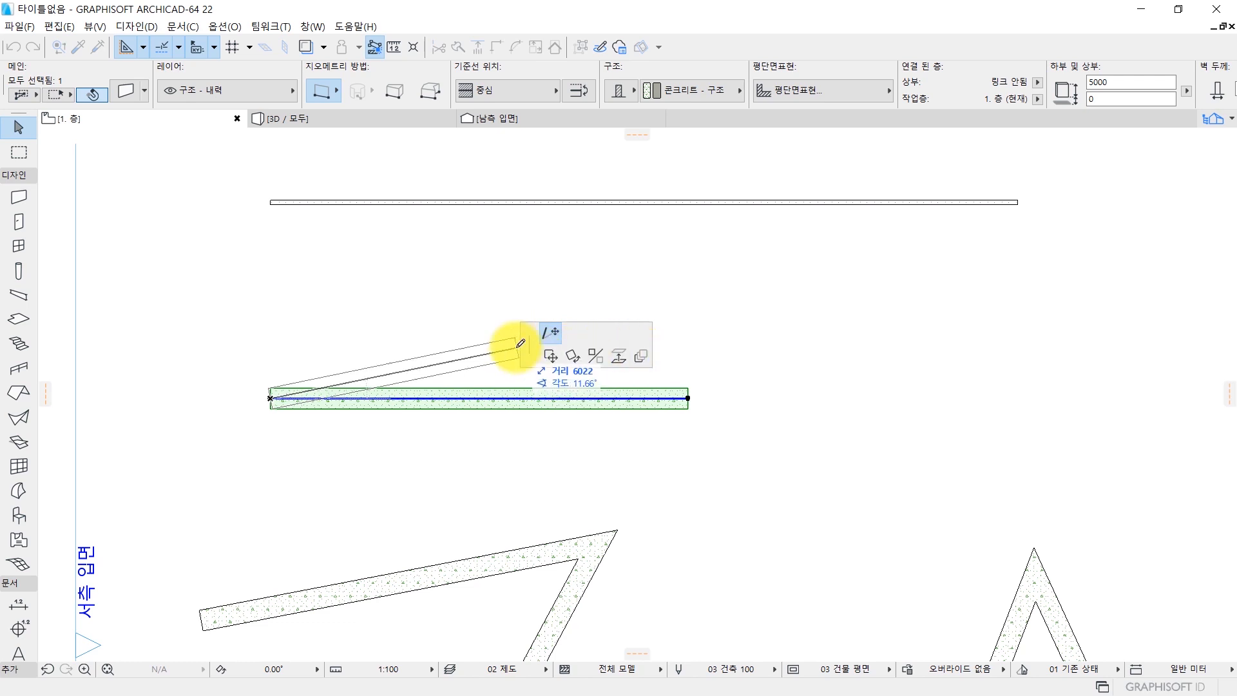
{"action": "left_click", "coordinate": [546, 327]}
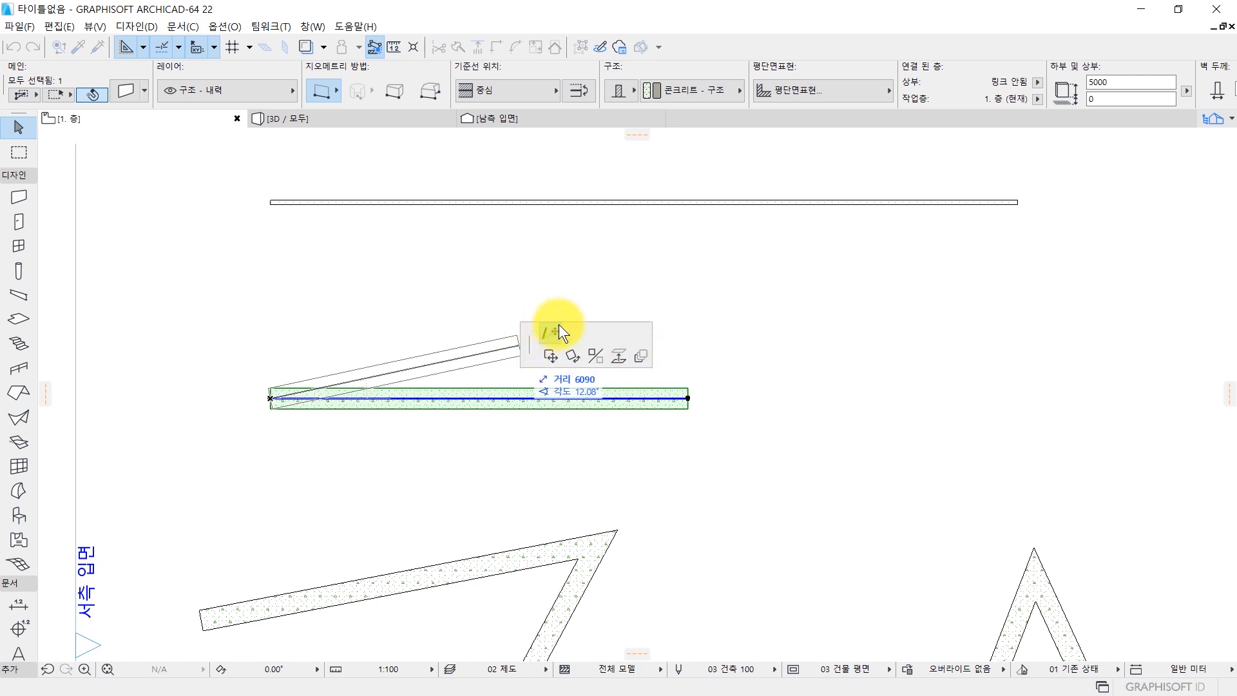
{"action": "scroll", "coordinate": [832, 290], "scroll_direction": "down", "scroll_amount": 1}
{"action": "middle_click_drag", "start_coordinate": [832, 290], "coordinate": [583, 432]}
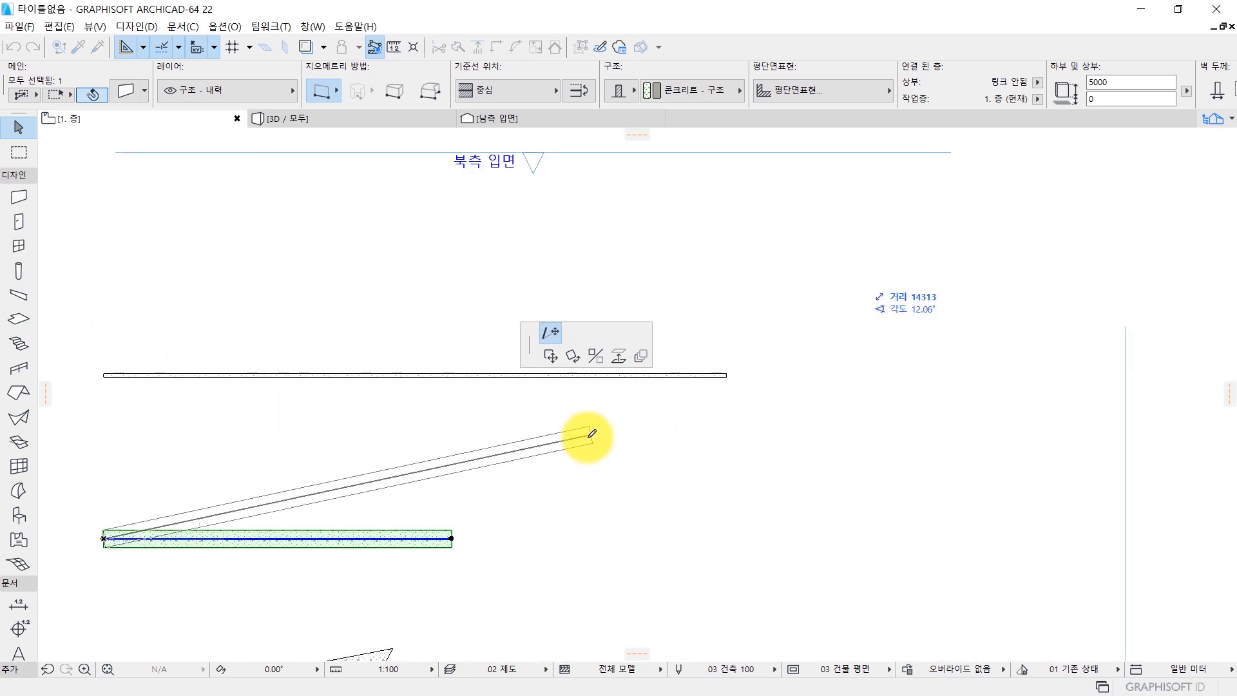
{"action": "left_click", "coordinate": [551, 620]}
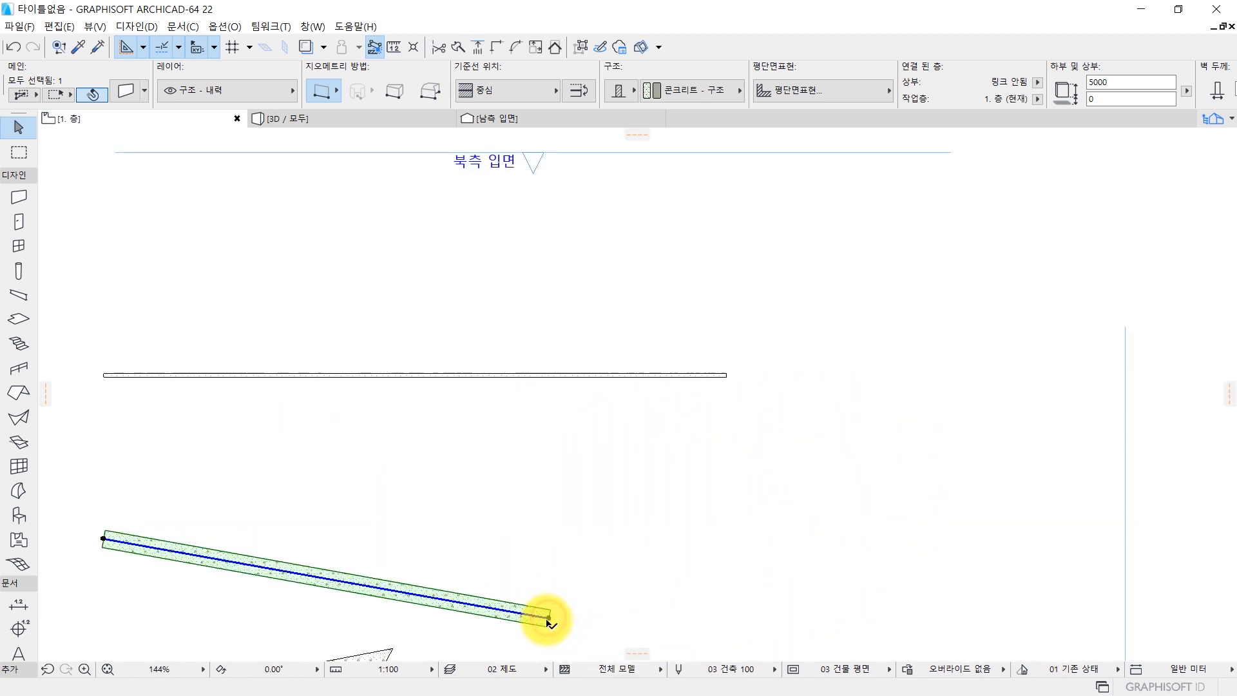
Insert a new node at the middle of the sloped wall's reference line and place it about 4180 away at about 78°.
{"action": "middle_click_drag", "start_coordinate": [550, 619], "coordinate": [744, 480]}
{"action": "scroll", "coordinate": [677, 493], "scroll_direction": "up", "scroll_amount": 1}
{"action": "scroll", "coordinate": [631, 494], "scroll_direction": "up", "scroll_amount": 1}
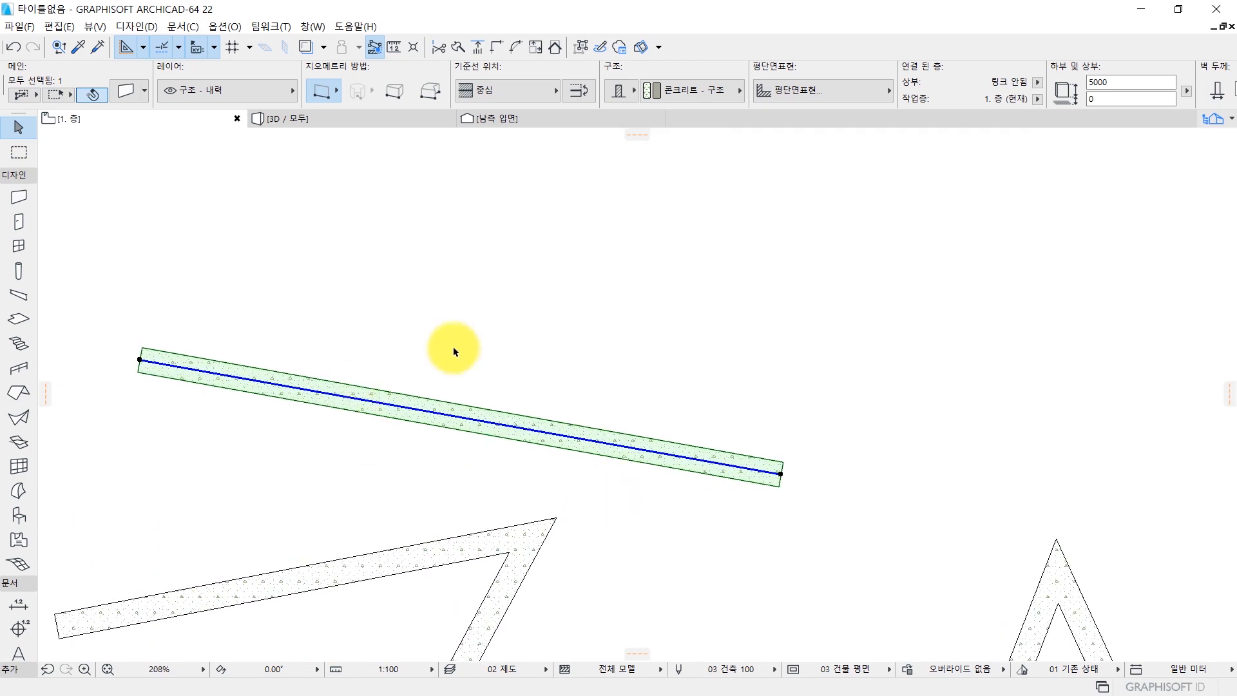
{"action": "middle_click_drag", "start_coordinate": [475, 475], "coordinate": [536, 493]}
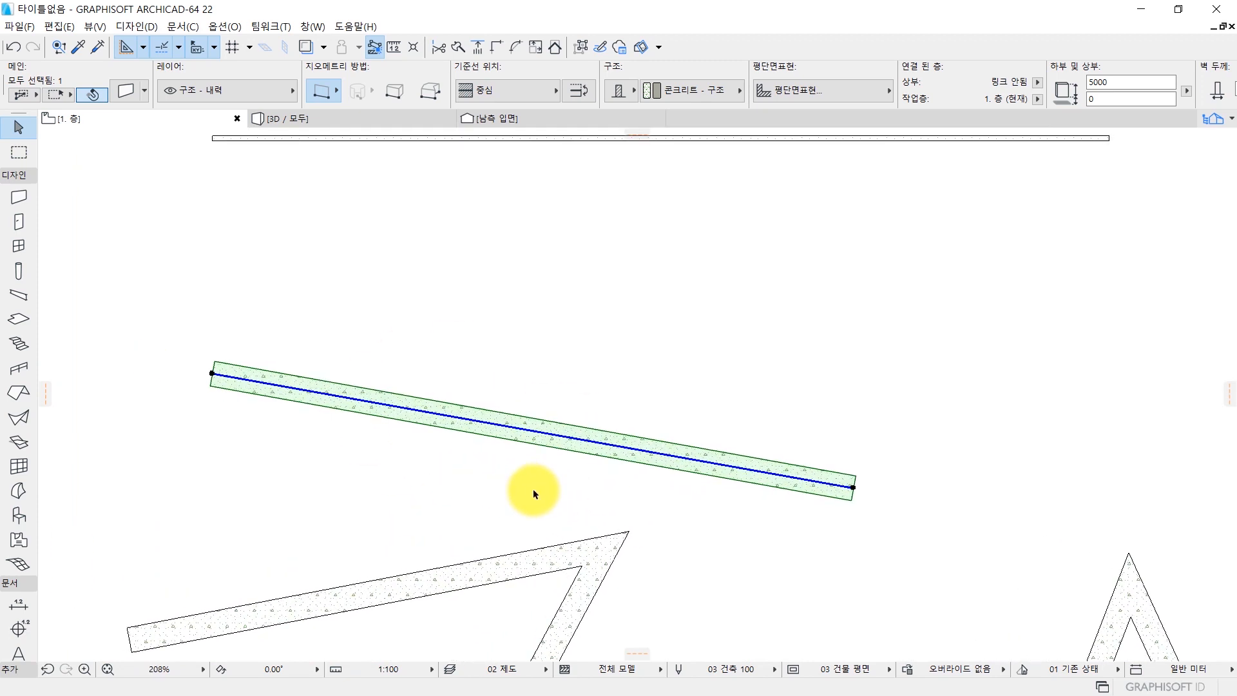
{"action": "scroll", "coordinate": [549, 477], "scroll_direction": "down", "scroll_amount": 1}
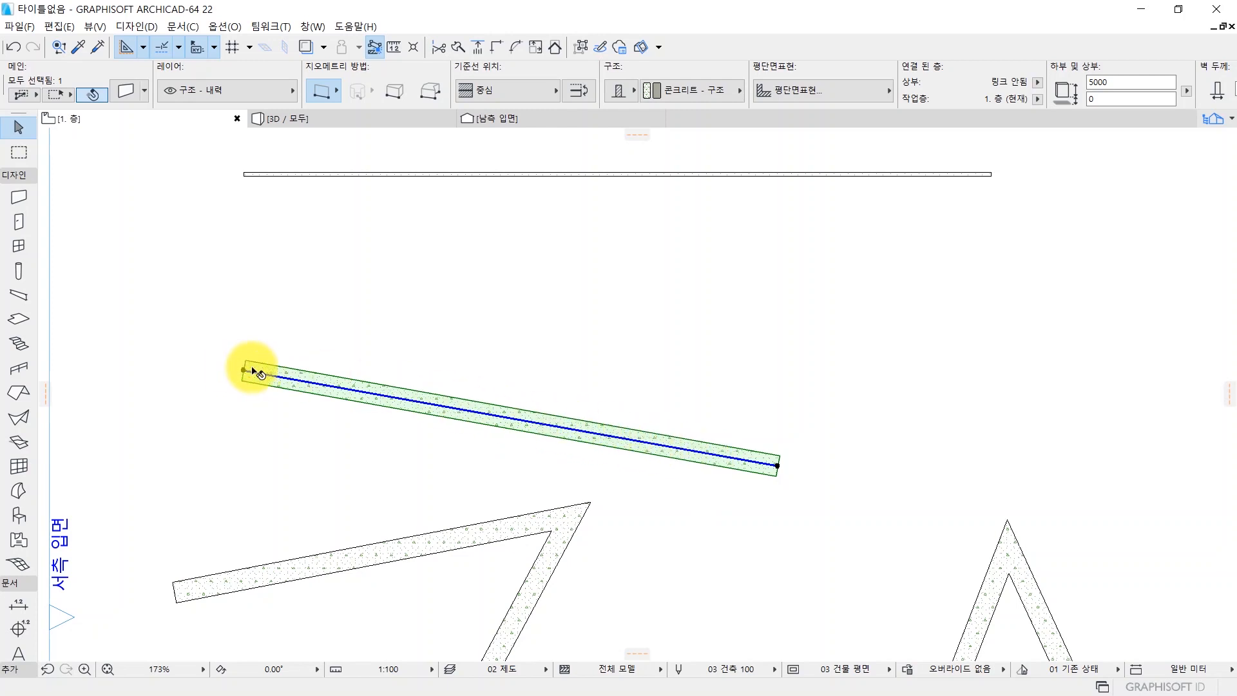
{"action": "left_click", "coordinate": [506, 419]}
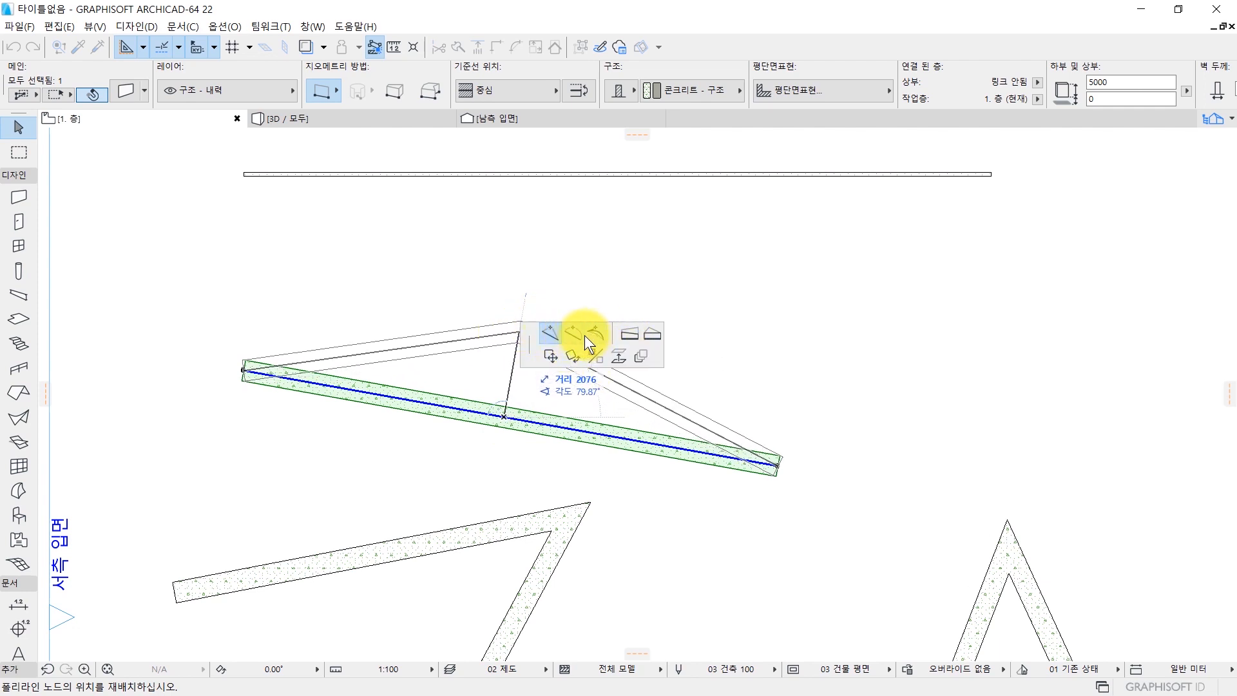
{"action": "left_click", "coordinate": [547, 334]}
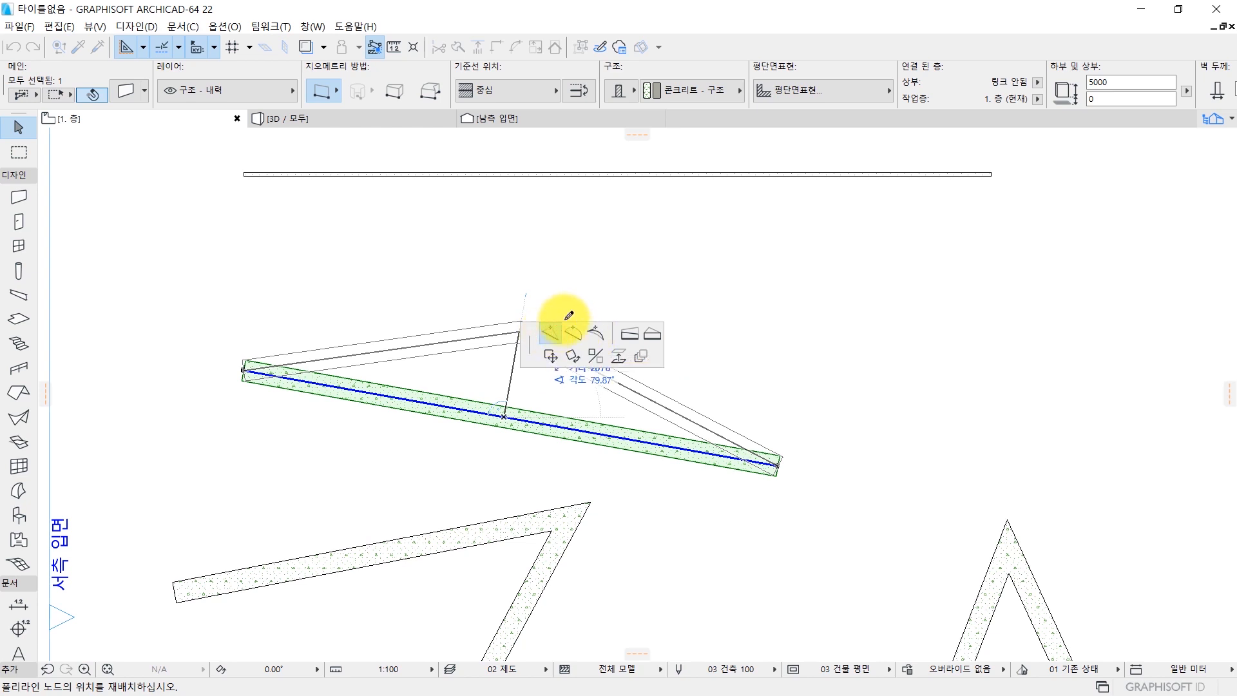
{"action": "middle_click_drag", "start_coordinate": [611, 274], "coordinate": [474, 239]}
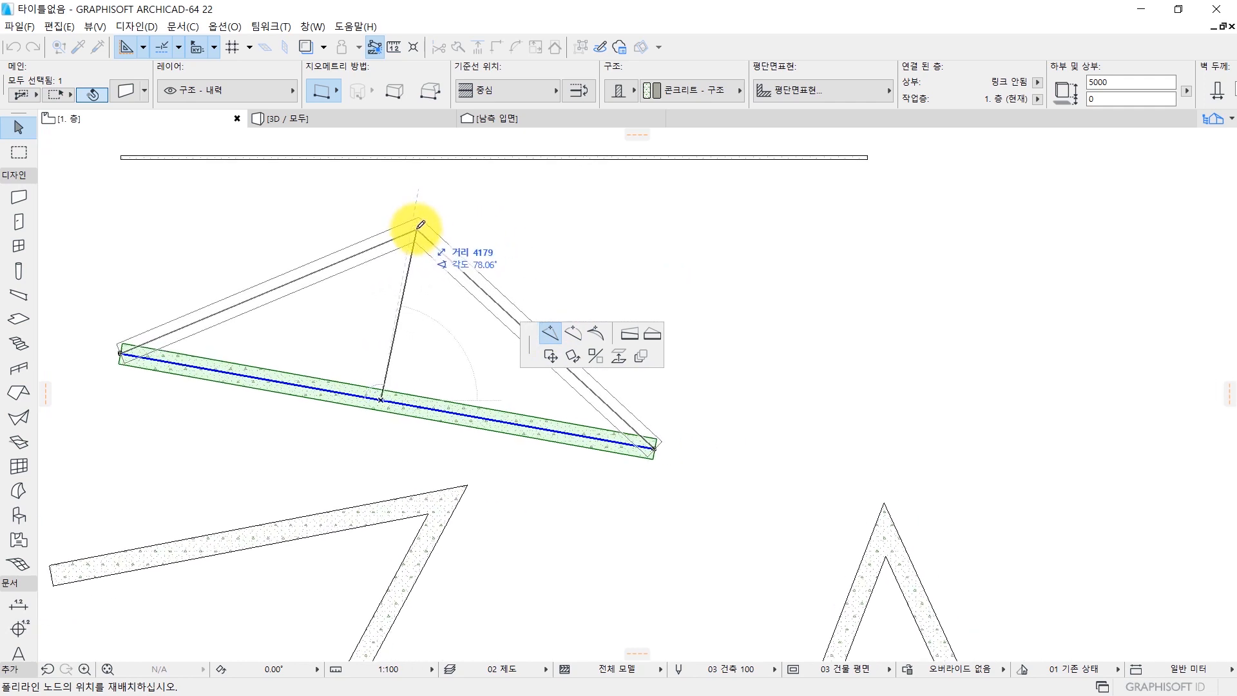
{"action": "left_click", "coordinate": [416, 228]}
Curve the east segment of the bent wall outward to the northeast into an arc with a radius of about 4270.
{"action": "middle_click_drag", "start_coordinate": [197, 365], "coordinate": [342, 387]}
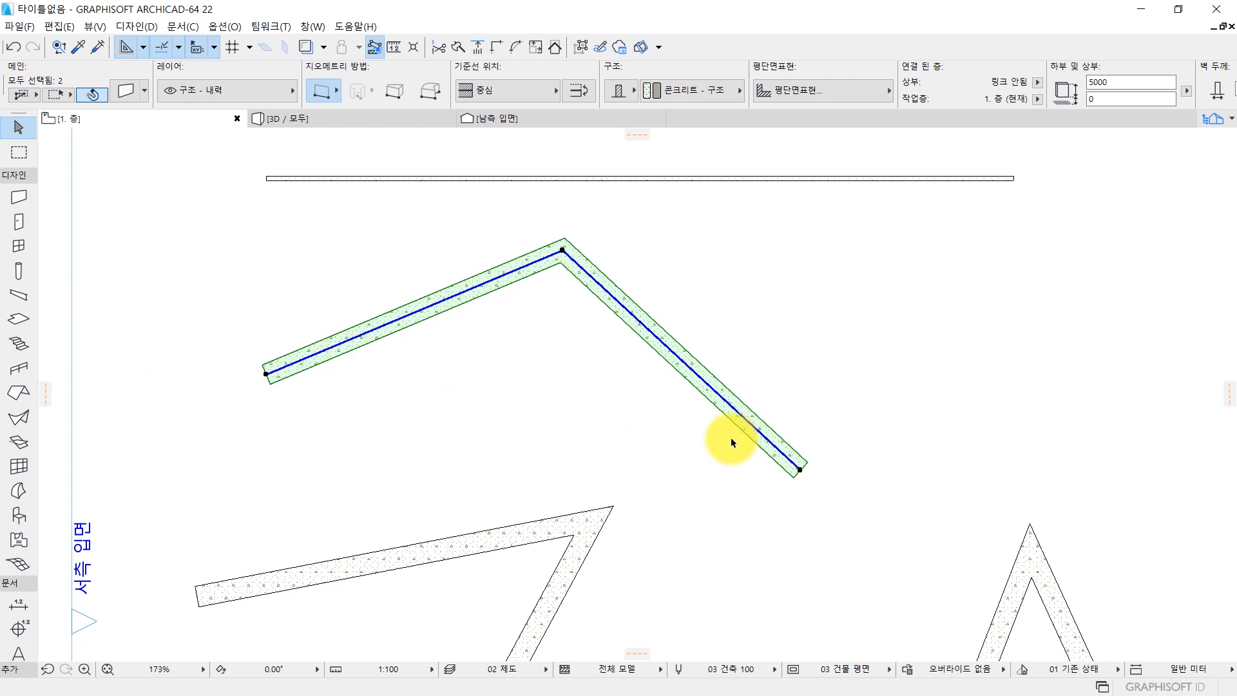
{"action": "middle_click_drag", "start_coordinate": [675, 396], "coordinate": [458, 359]}
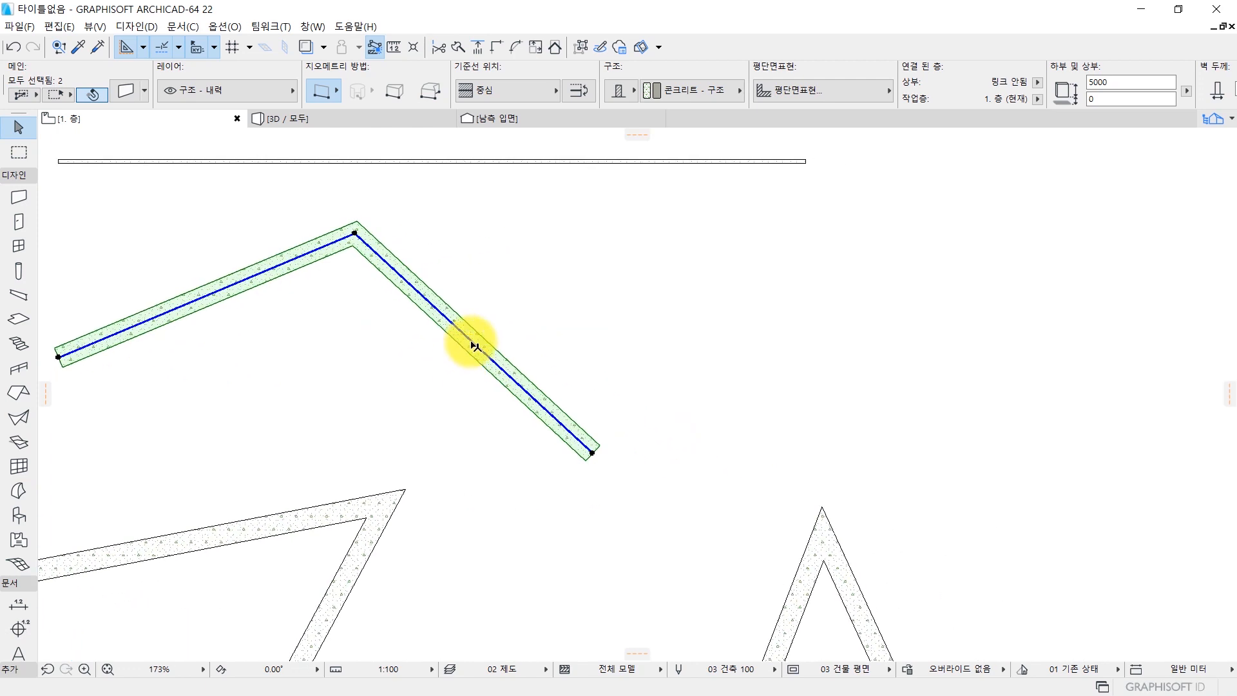
{"action": "left_click", "coordinate": [473, 345]}
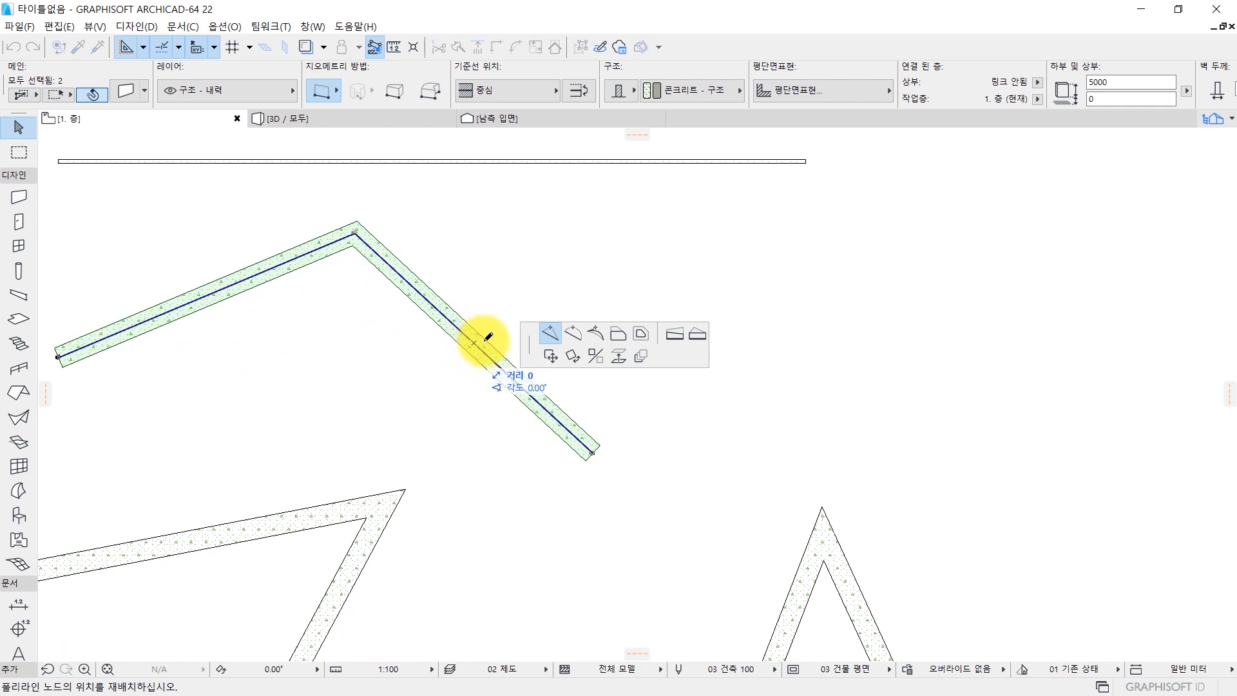
{"action": "left_click", "coordinate": [571, 332]}
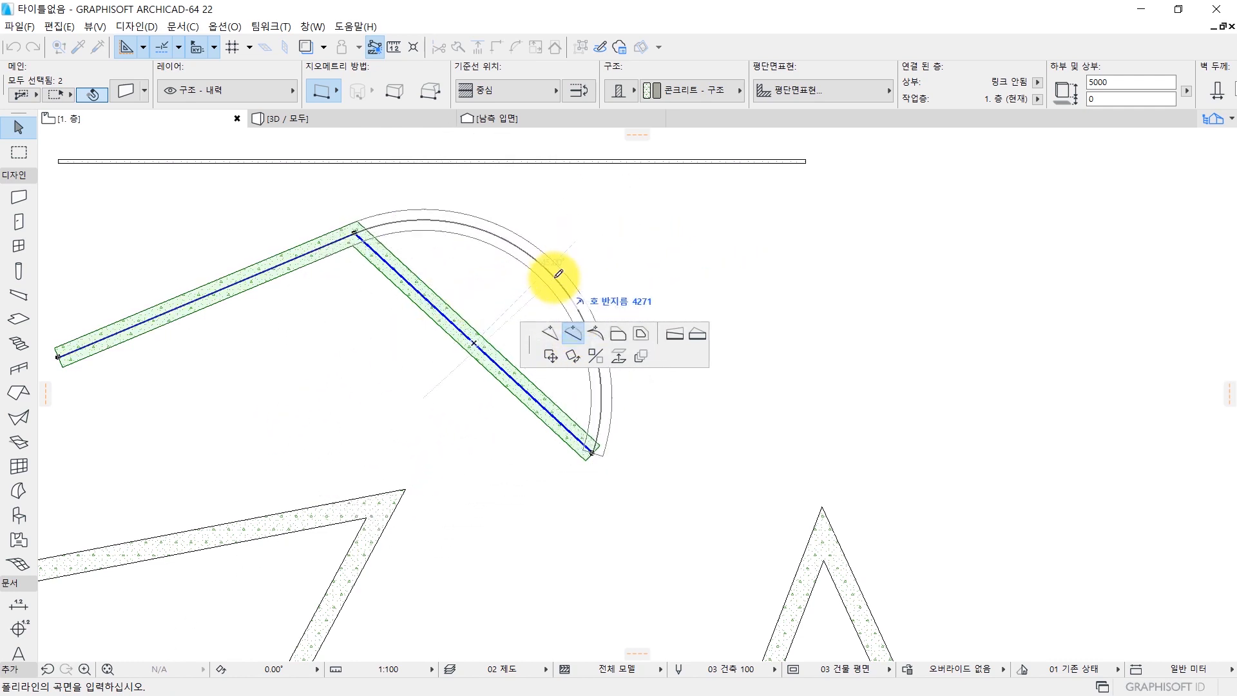
{"action": "left_click", "coordinate": [558, 274]}
Curve the bent wall's straight west segment outward to the northwest by setting the edge tangent at its west end.
{"action": "scroll", "coordinate": [505, 357], "scroll_direction": "down", "scroll_amount": 5}
{"action": "scroll", "coordinate": [458, 435], "scroll_direction": "up", "scroll_amount": 2}
{"action": "scroll", "coordinate": [458, 435], "scroll_direction": "up", "scroll_amount": 3}
{"action": "middle_click_drag", "start_coordinate": [585, 341], "coordinate": [450, 354]}
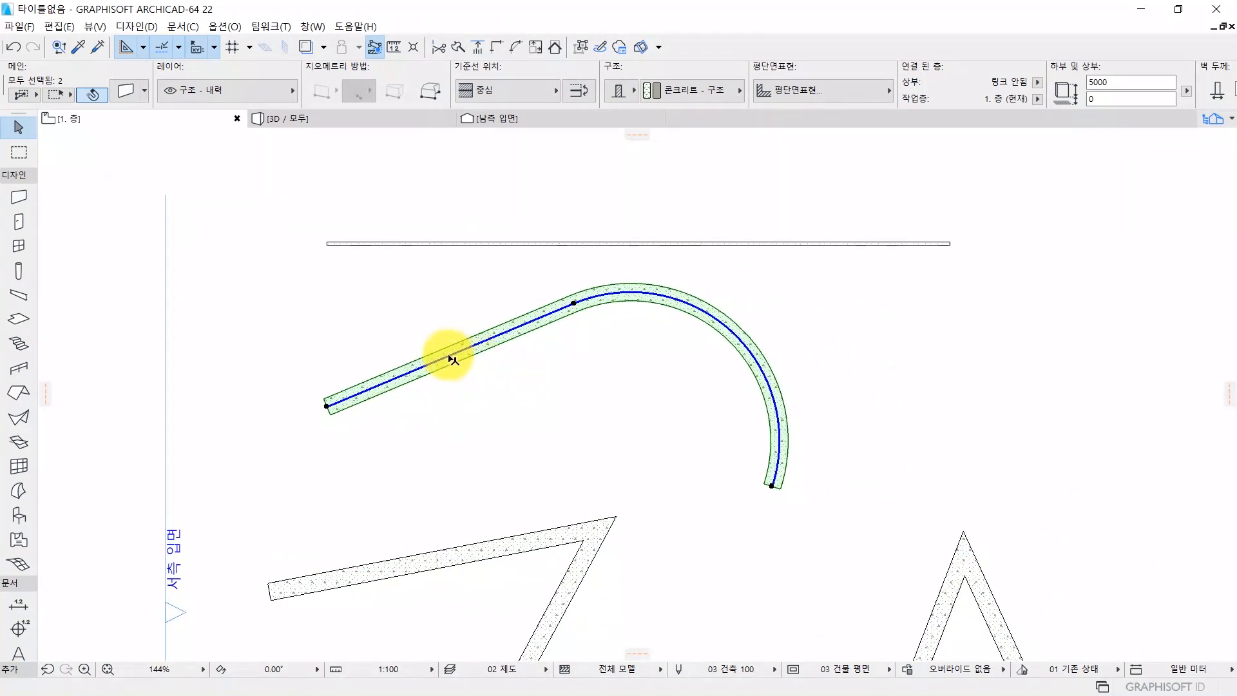
{"action": "left_click", "coordinate": [438, 360]}
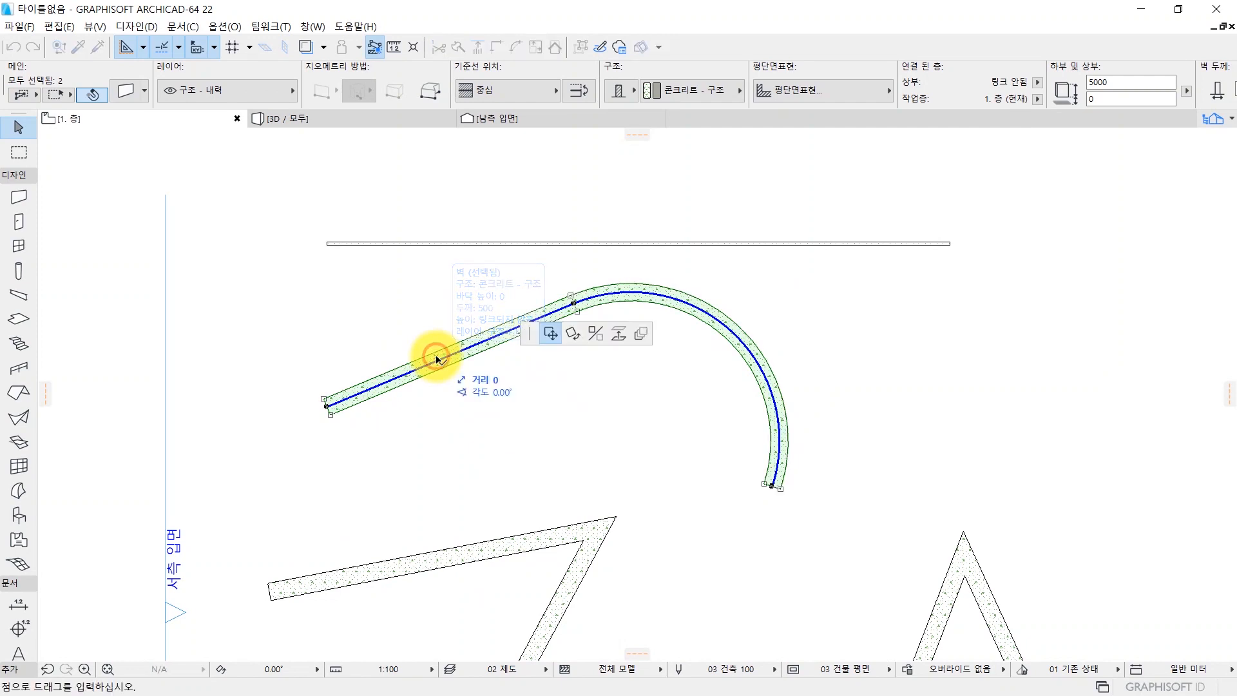
{"action": "key", "text": "Escape"}
{"action": "left_click", "coordinate": [438, 360]}
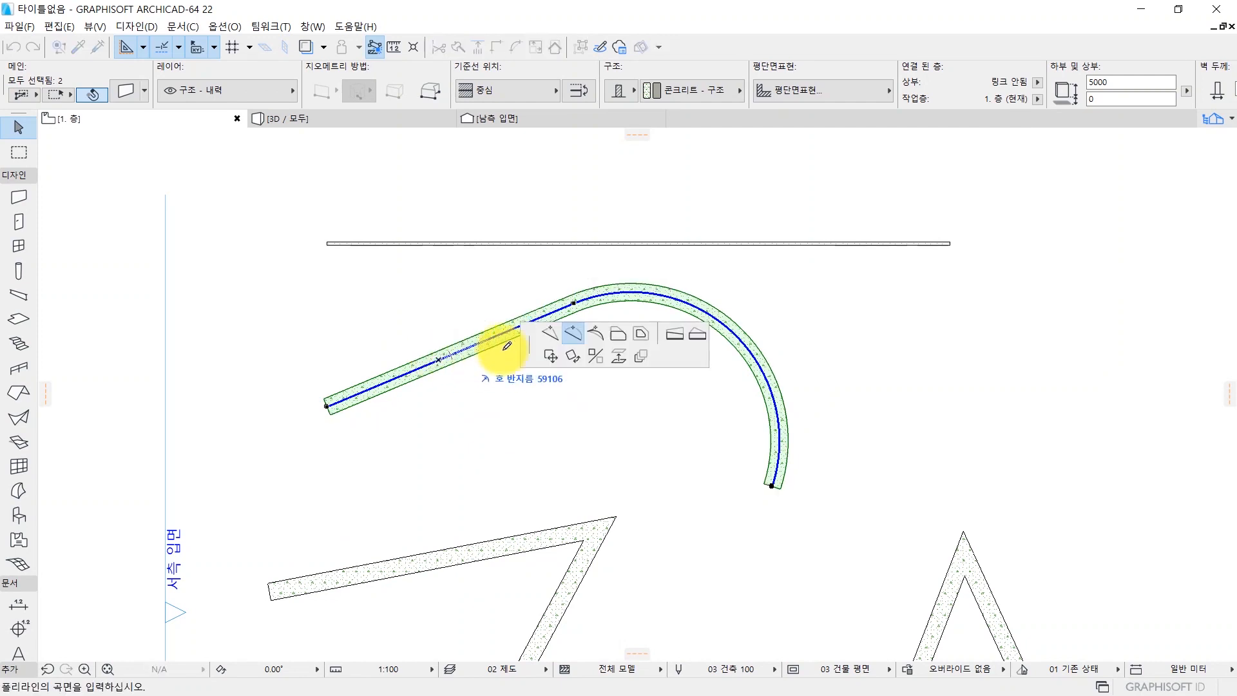
{"action": "left_click", "coordinate": [602, 339]}
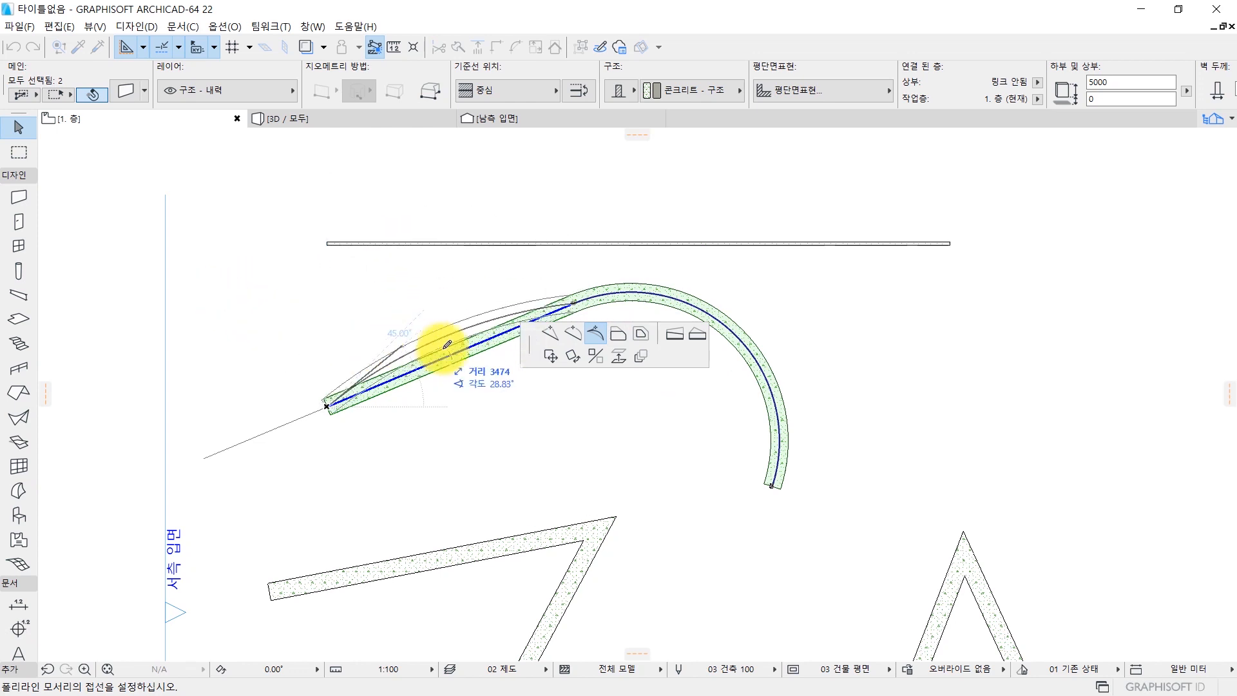
{"action": "middle_click_drag", "start_coordinate": [449, 337], "coordinate": [265, 314]}
{"action": "middle_click_drag", "start_coordinate": [169, 304], "coordinate": [273, 299]}
{"action": "scroll", "coordinate": [248, 297], "scroll_direction": "up", "scroll_amount": 1}
{"action": "left_click", "coordinate": [256, 300]}
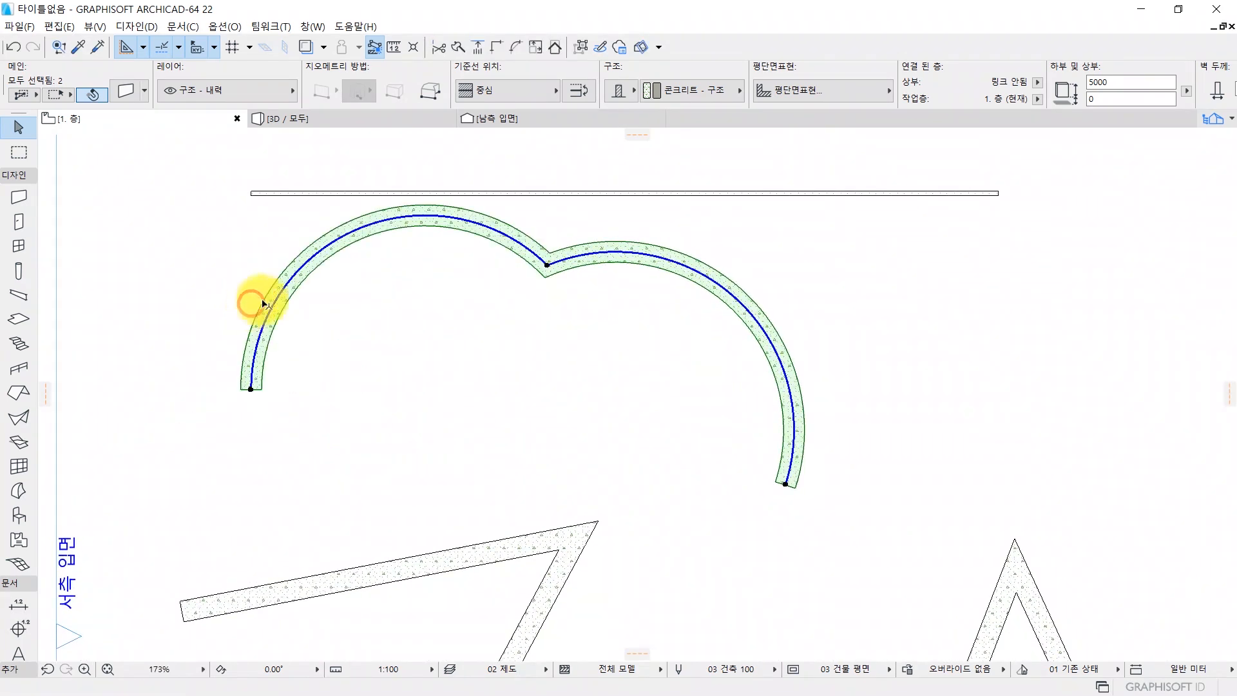
Deselect the curved walls and display the whole model in 3D with the curved walls in close view.
{"action": "scroll", "coordinate": [644, 383], "scroll_direction": "down", "scroll_amount": 3}
{"action": "middle_click_drag", "start_coordinate": [644, 384], "coordinate": [536, 375]}
{"action": "scroll", "coordinate": [454, 361], "scroll_direction": "up", "scroll_amount": 2}
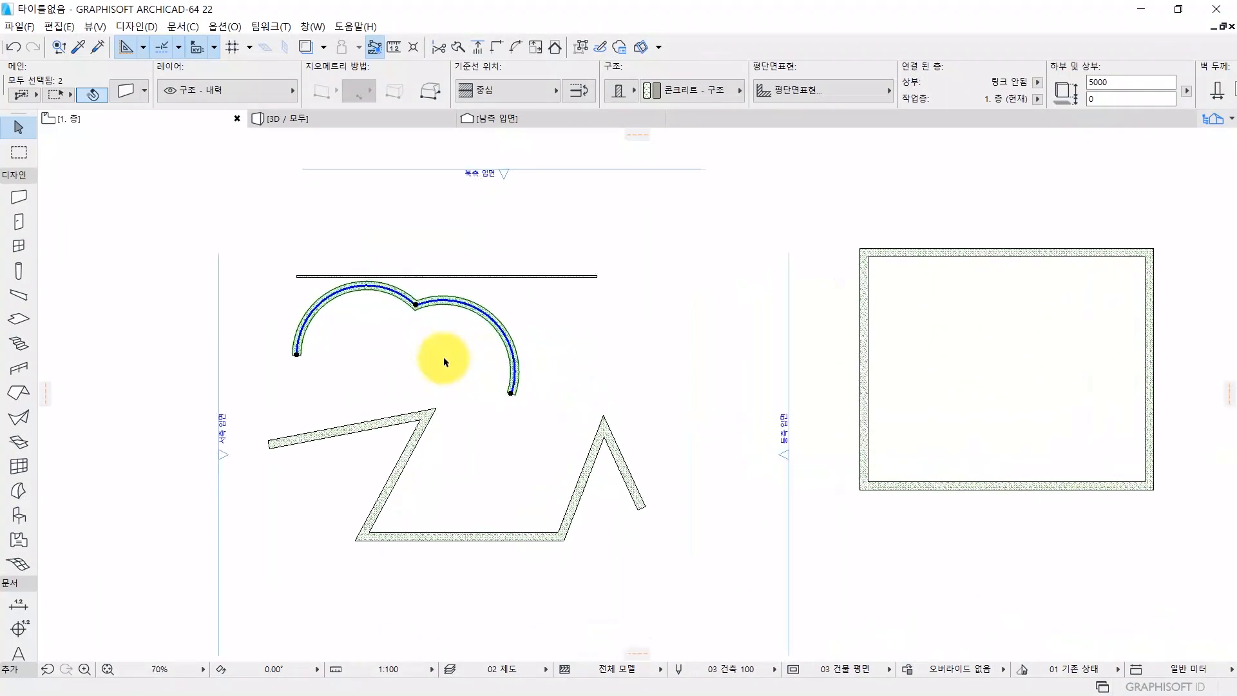
{"action": "key", "text": "Escape"}
{"action": "key", "text": "F3"}
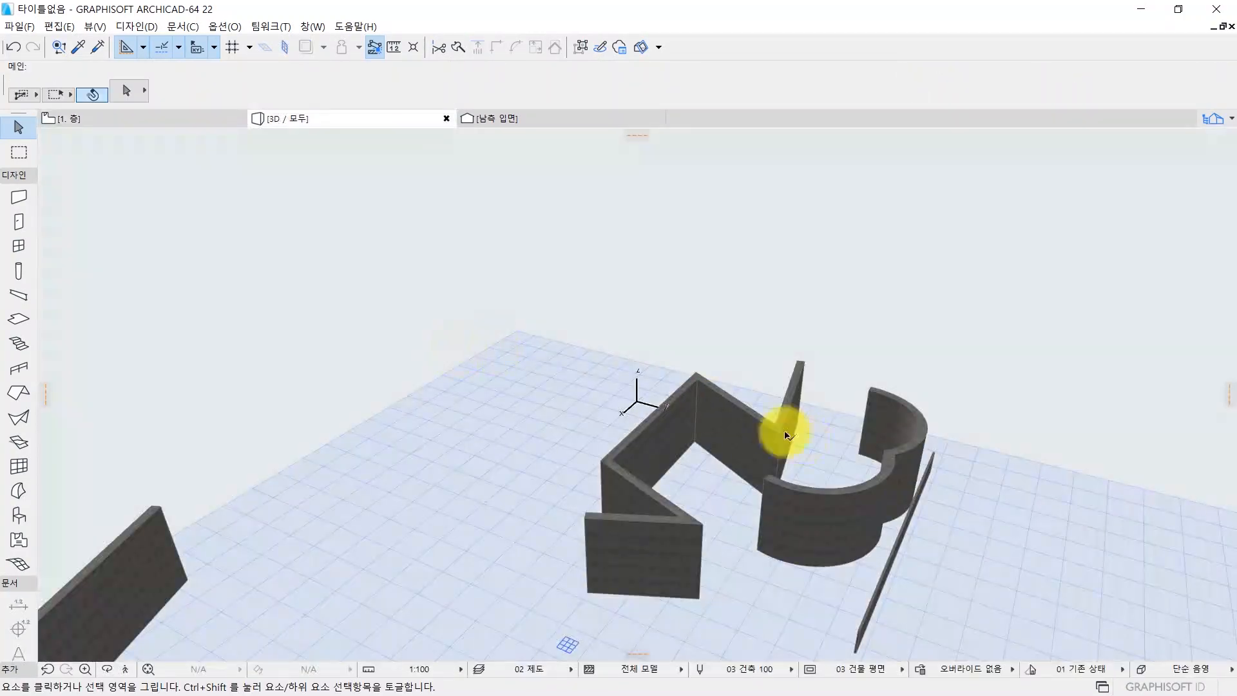
{"action": "middle_click_drag", "start_coordinate": [689, 353], "coordinate": [601, 369], "text": "shift"}
{"action": "scroll", "coordinate": [649, 346], "scroll_direction": "up", "scroll_amount": 3}
Select the two curved wall segments alternately in 3D to examine how they are divided, and clear the selection.
{"action": "left_click", "coordinate": [662, 333]}
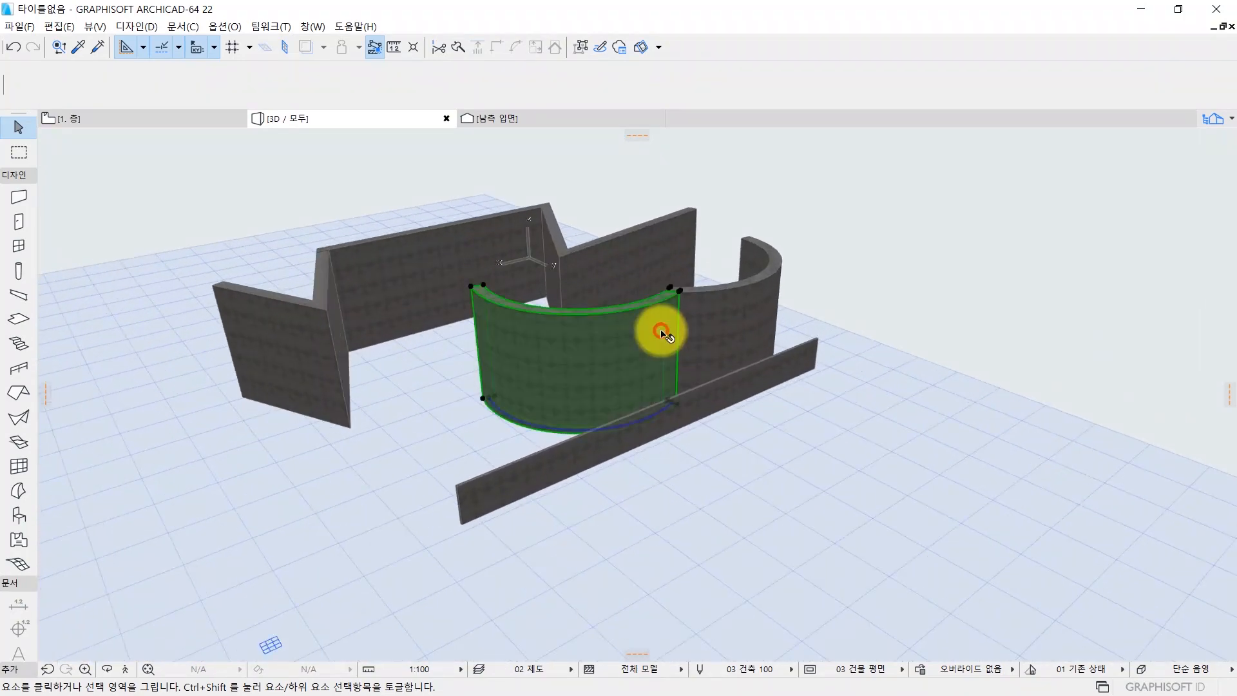
{"action": "left_click", "coordinate": [727, 321]}
{"action": "left_click", "coordinate": [561, 331]}
{"action": "left_click", "coordinate": [712, 326]}
{"action": "left_click", "coordinate": [646, 342]}
{"action": "left_click", "coordinate": [750, 346]}
{"action": "key", "text": "Escape"}
Return to the first-floor plan, select both curved wall segments and show only them in 3D.
{"action": "key", "text": "F2"}
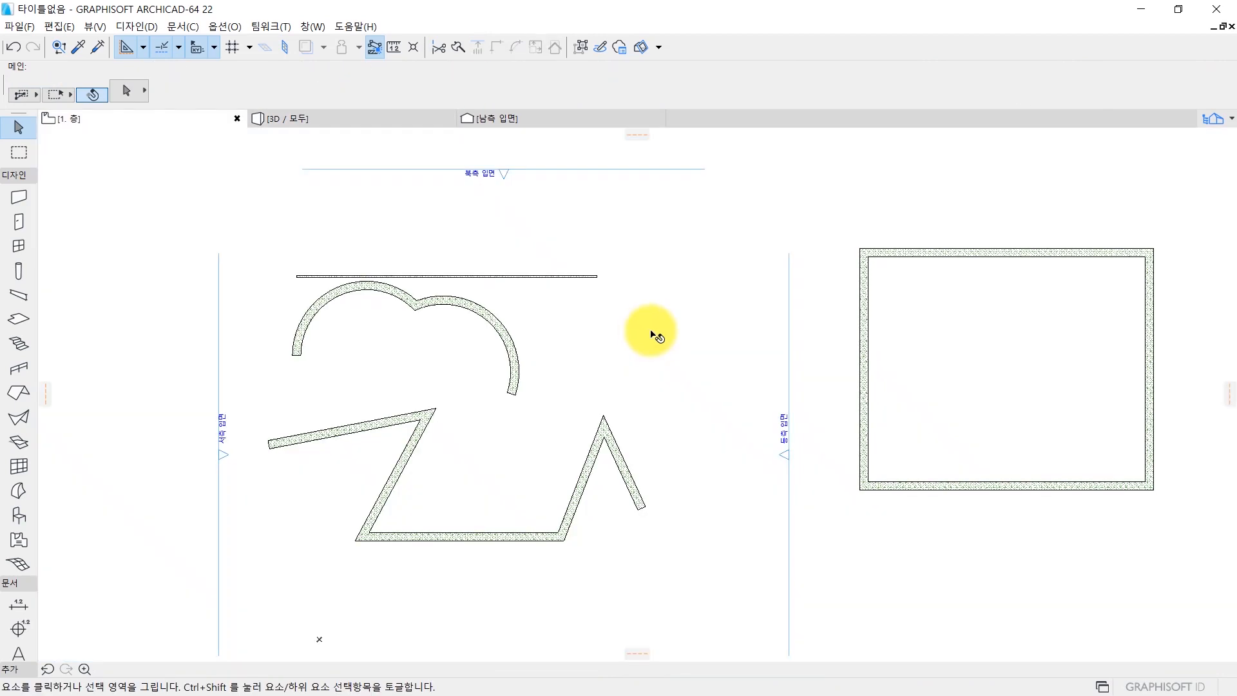
{"action": "scroll", "coordinate": [508, 337], "scroll_direction": "up", "scroll_amount": 4}
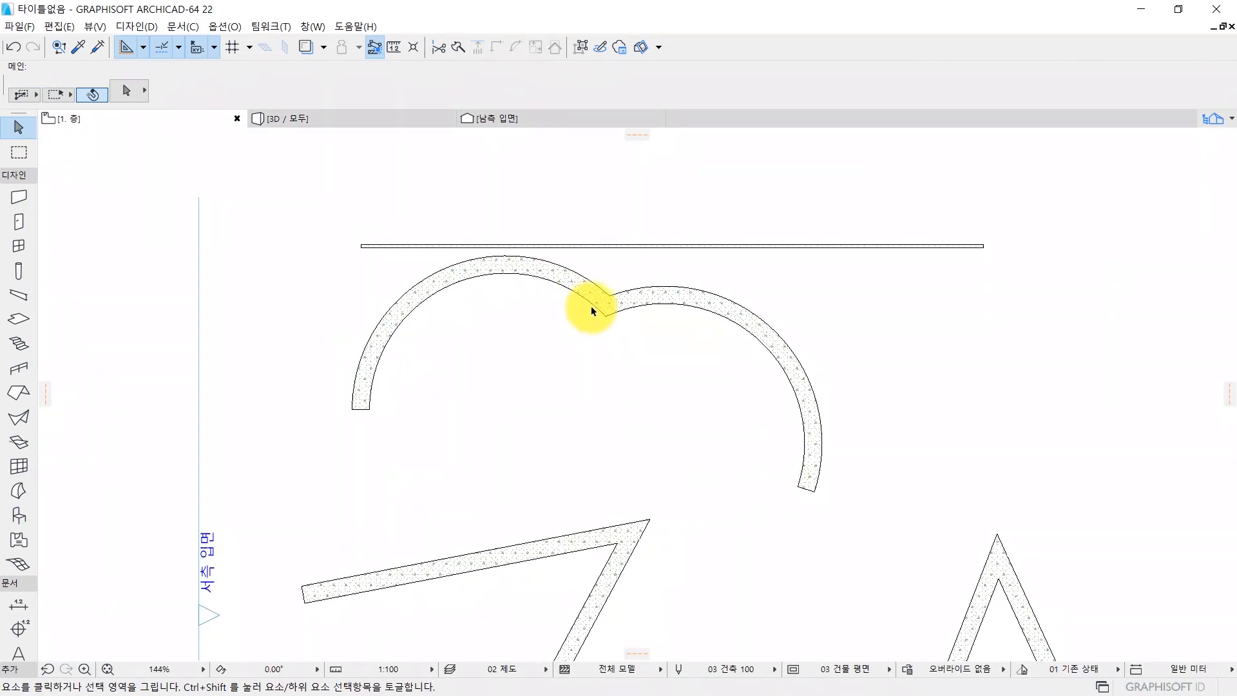
{"action": "left_click", "coordinate": [572, 305]}
{"action": "left_click", "coordinate": [713, 311], "text": "ctrl"}
{"action": "key", "text": "ctrl+z"}
{"action": "left_click", "coordinate": [641, 334]}
{"action": "left_click", "coordinate": [633, 309]}
{"action": "left_click", "coordinate": [572, 288], "text": "shift"}
{"action": "key", "text": "F5"}
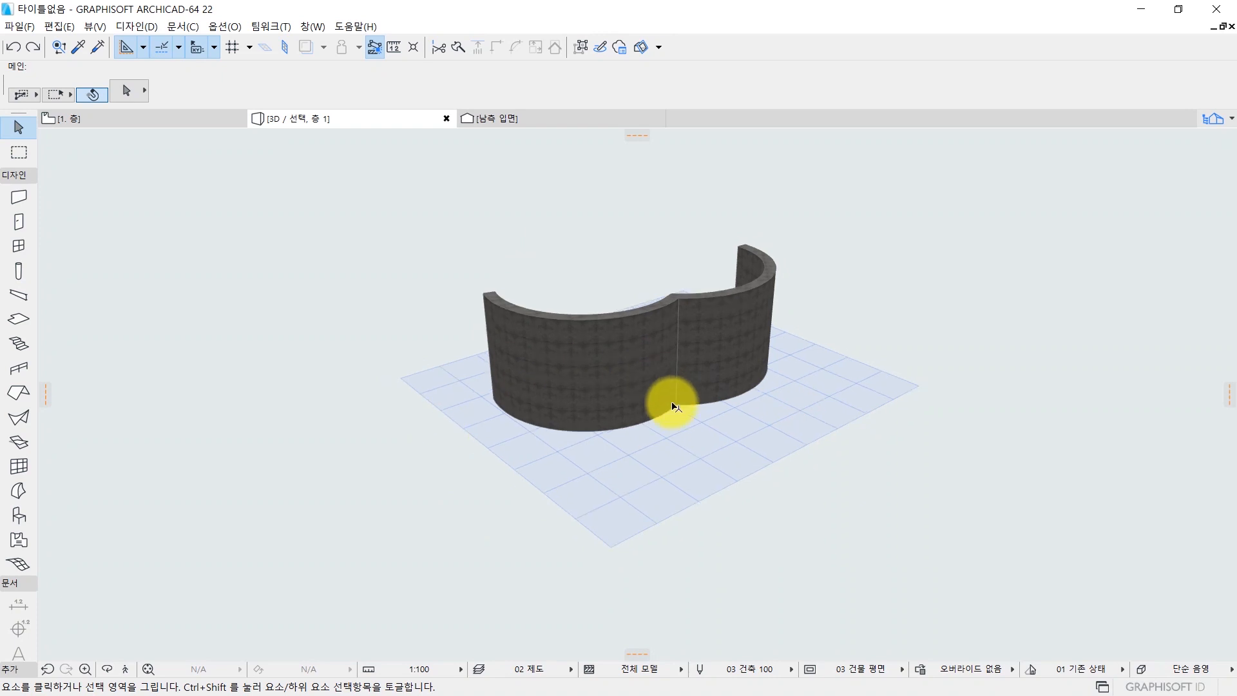
Check the isolated curved walls individually, select both together in 3D, and clear the selection.
{"action": "middle_click_drag", "start_coordinate": [668, 403], "coordinate": [477, 491]}
{"action": "left_click", "coordinate": [379, 466]}
{"action": "left_click", "coordinate": [533, 417]}
{"action": "left_click", "coordinate": [385, 458]}
{"action": "left_click", "coordinate": [515, 413]}
{"action": "left_click", "coordinate": [400, 446]}
{"action": "left_click", "coordinate": [382, 354]}
{"action": "left_click_drag", "start_coordinate": [409, 286], "coordinate": [826, 531]}
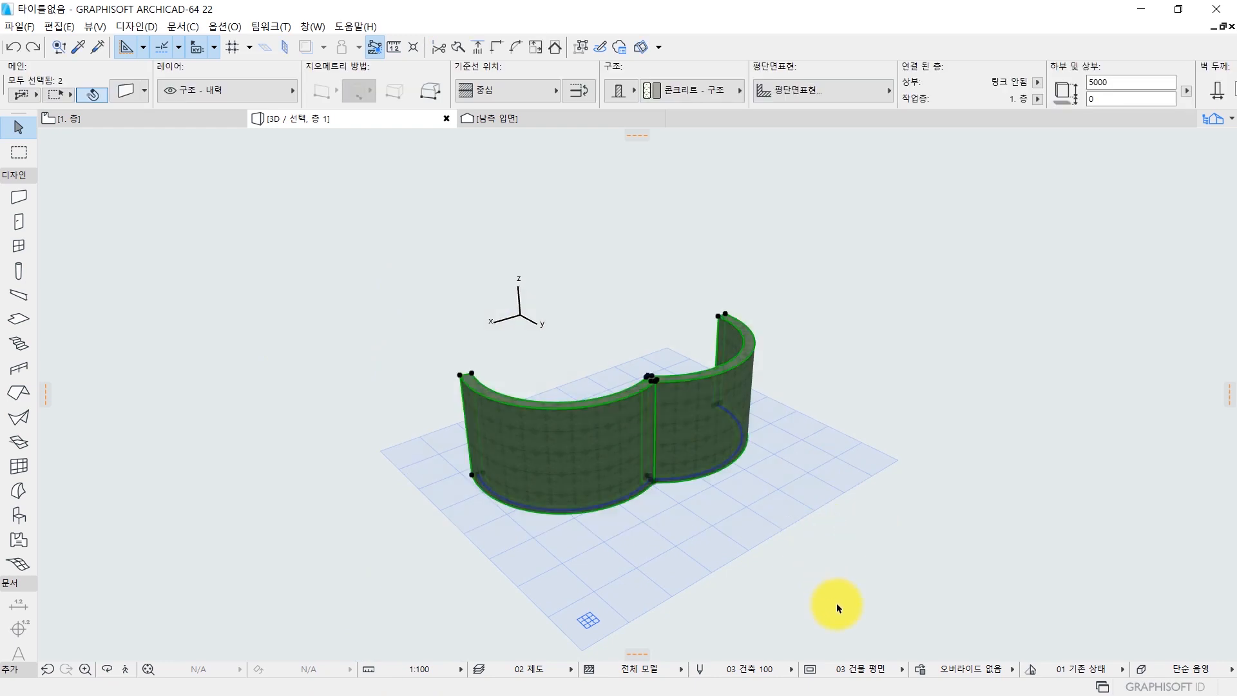
{"action": "left_click", "coordinate": [857, 568]}
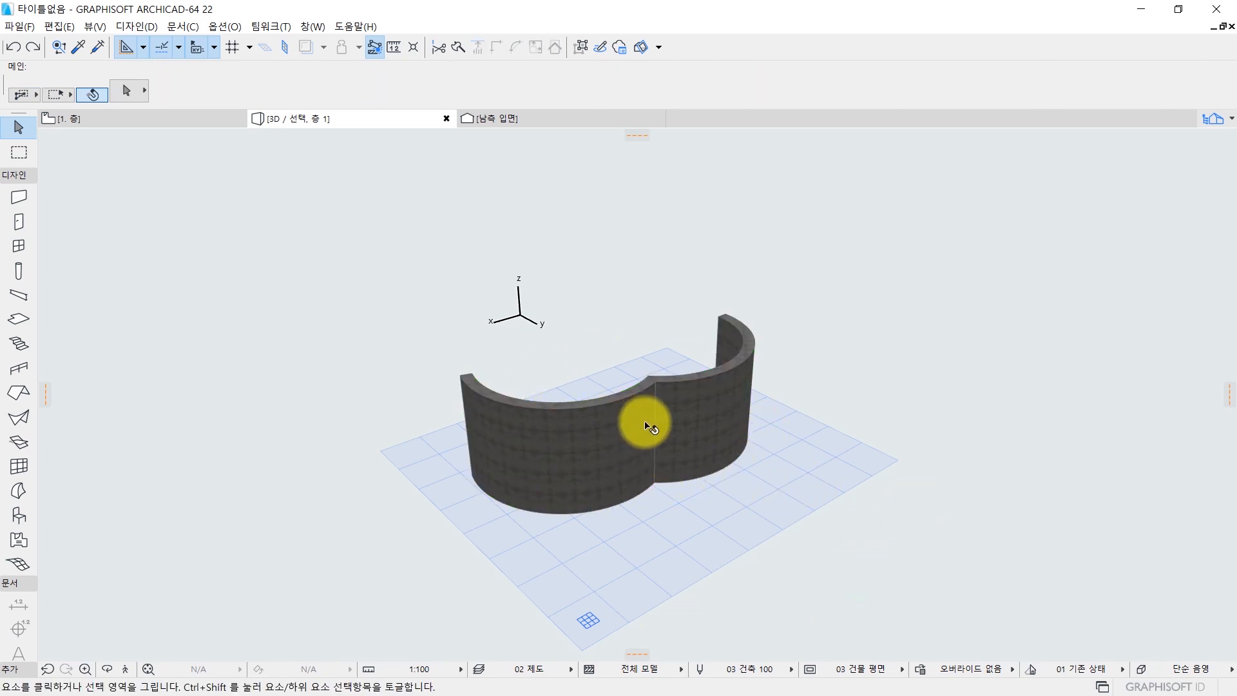
Go back to the floor plan, reselect the two curved walls and isolate them in 3D once more.
{"action": "key", "text": "F2"}
{"action": "left_click", "coordinate": [578, 292]}
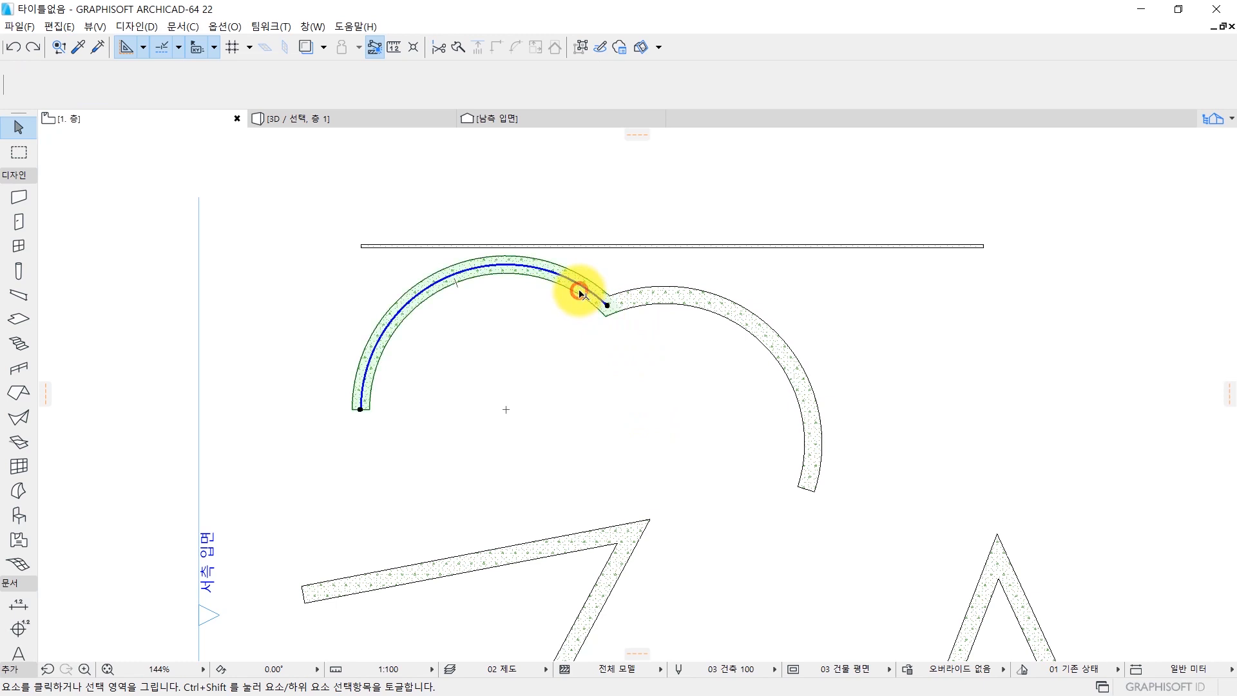
{"action": "left_click", "coordinate": [709, 299], "text": "shift"}
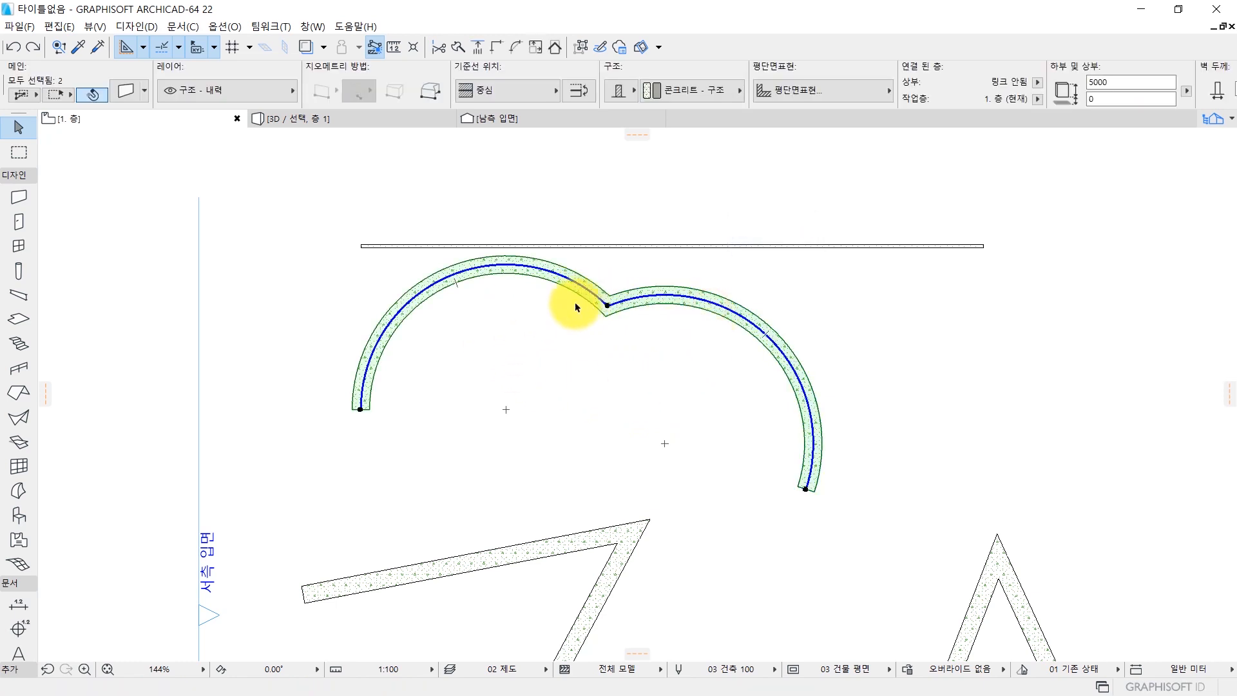
{"action": "key", "text": "F5"}
{"action": "middle_click_drag", "start_coordinate": [567, 314], "coordinate": [527, 379], "text": "shift"}
Select each isolated curved wall in turn, inspect their joint from another side and deselect them.
{"action": "left_click", "coordinate": [348, 411]}
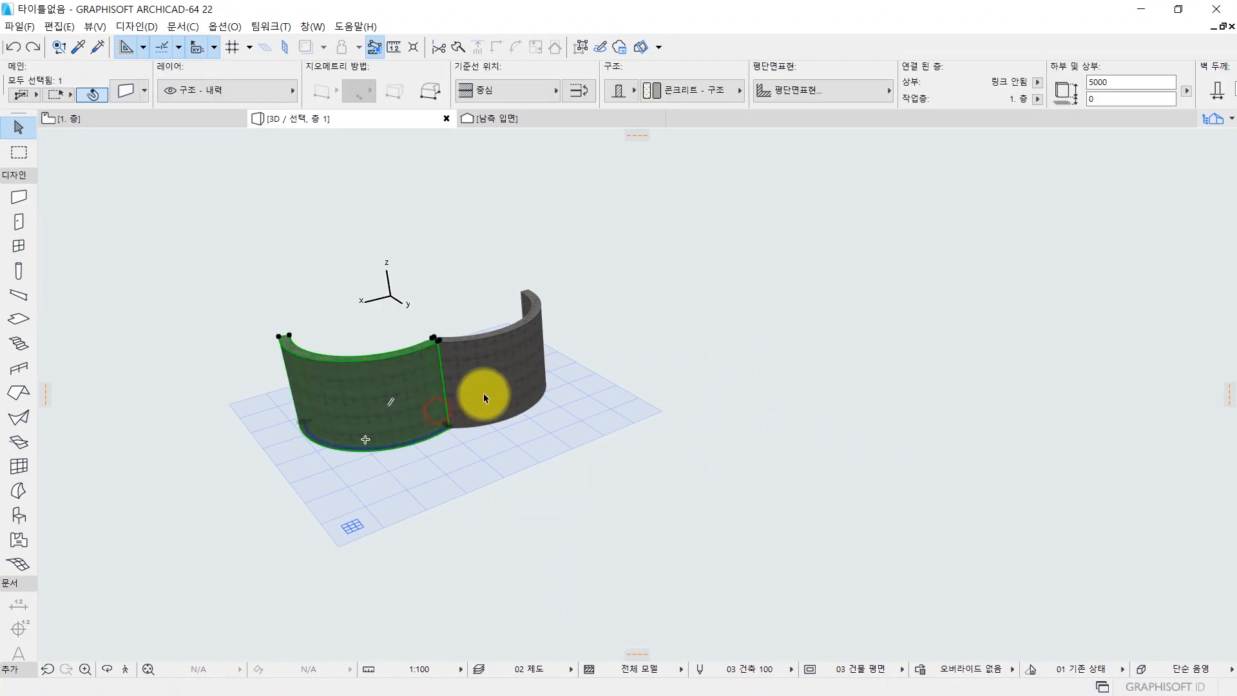
{"action": "left_click", "coordinate": [484, 393]}
{"action": "left_click", "coordinate": [366, 405]}
{"action": "middle_click_drag", "start_coordinate": [447, 385], "coordinate": [608, 328], "text": "shift"}
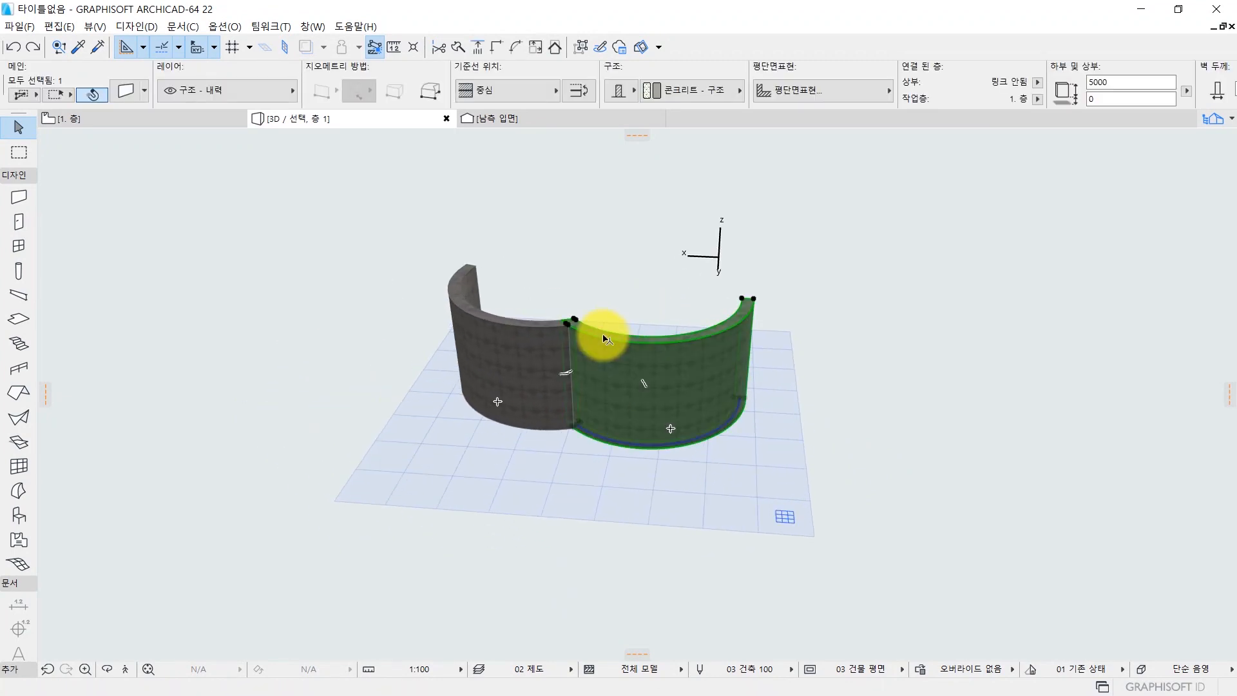
{"action": "left_click", "coordinate": [601, 281]}
Show all elements in 3D again and examine the curved walls together with the surrounding walls.
{"action": "scroll", "coordinate": [603, 288], "scroll_direction": "down", "scroll_amount": 2}
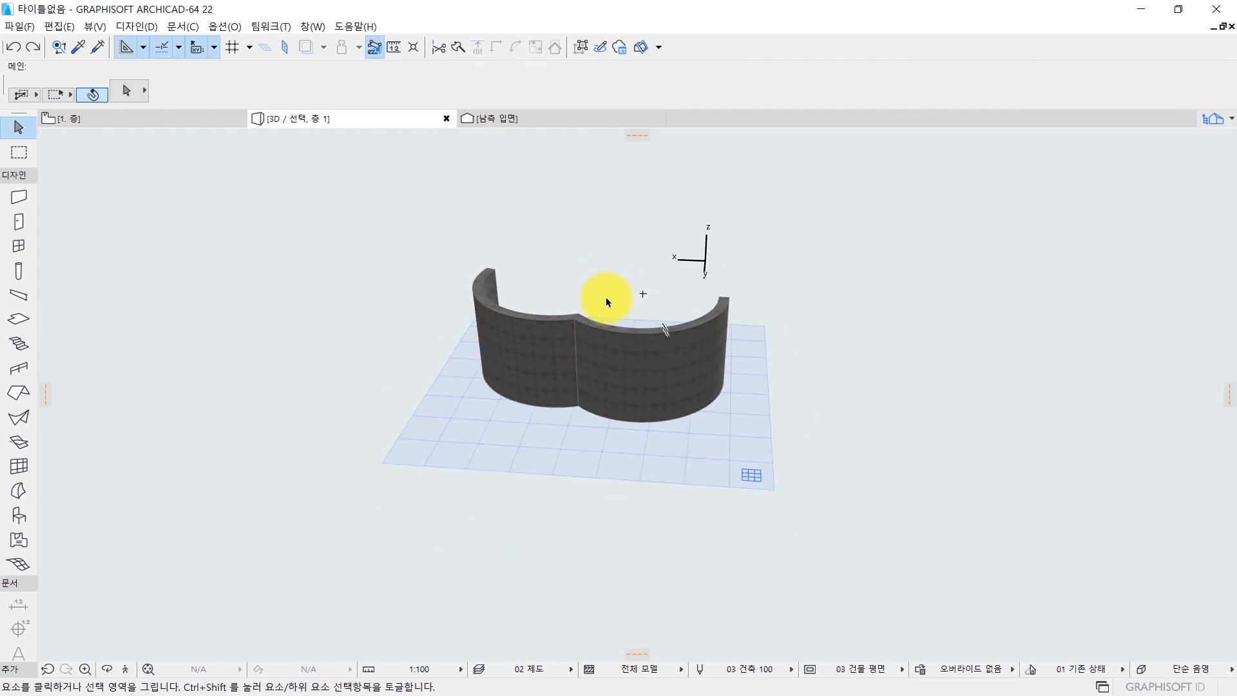
{"action": "key", "text": "ctrl+shift+F5"}
{"action": "scroll", "coordinate": [461, 279], "scroll_direction": "down", "scroll_amount": 3}
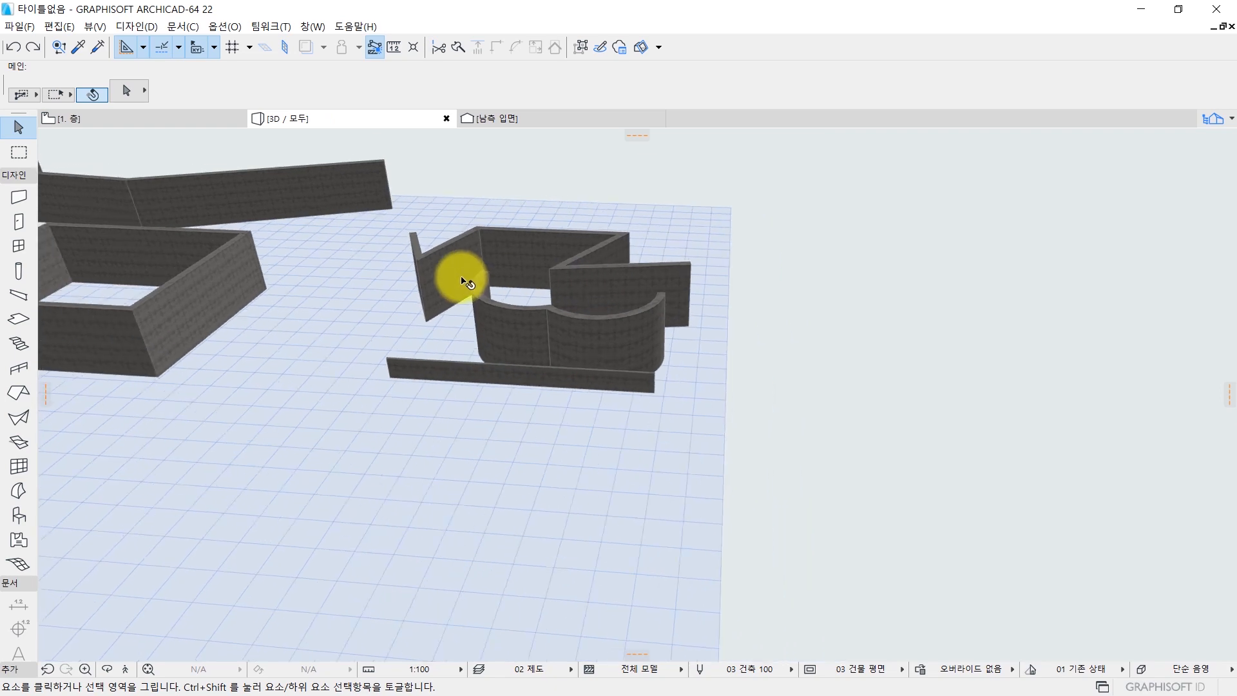
{"action": "middle_click_drag", "start_coordinate": [417, 292], "coordinate": [552, 268]}
{"action": "middle_click_drag", "start_coordinate": [760, 293], "coordinate": [388, 374]}
{"action": "middle_click_drag", "start_coordinate": [515, 316], "coordinate": [535, 360]}
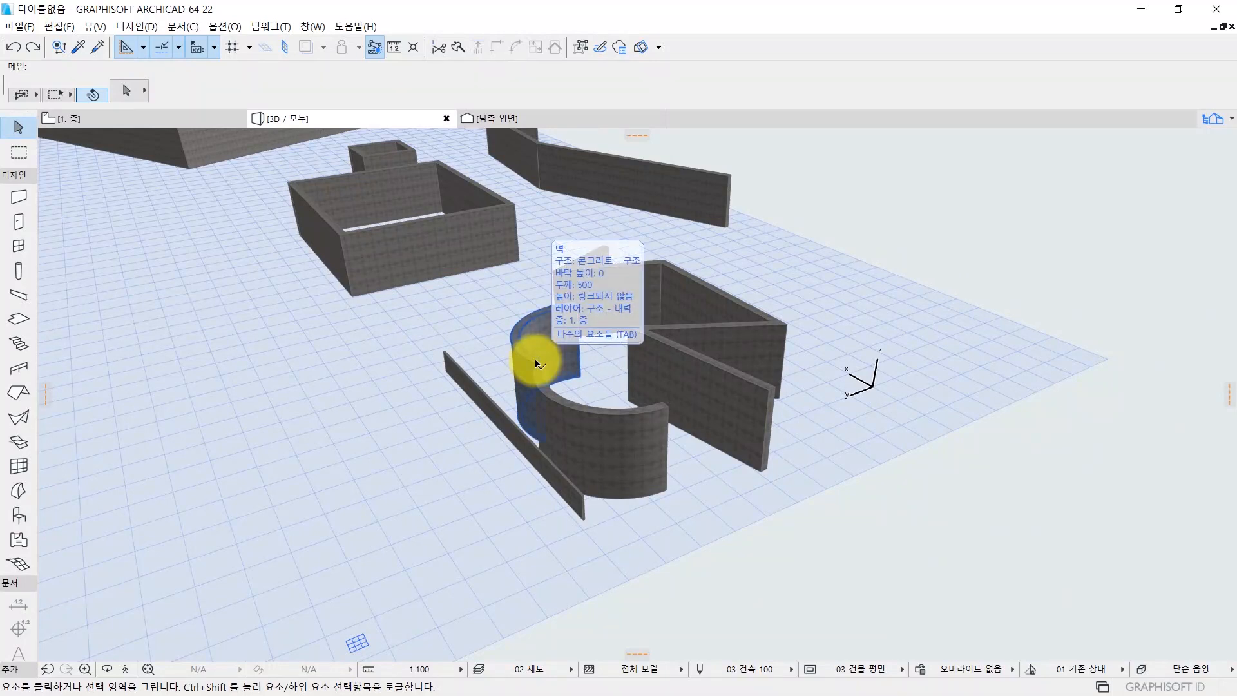